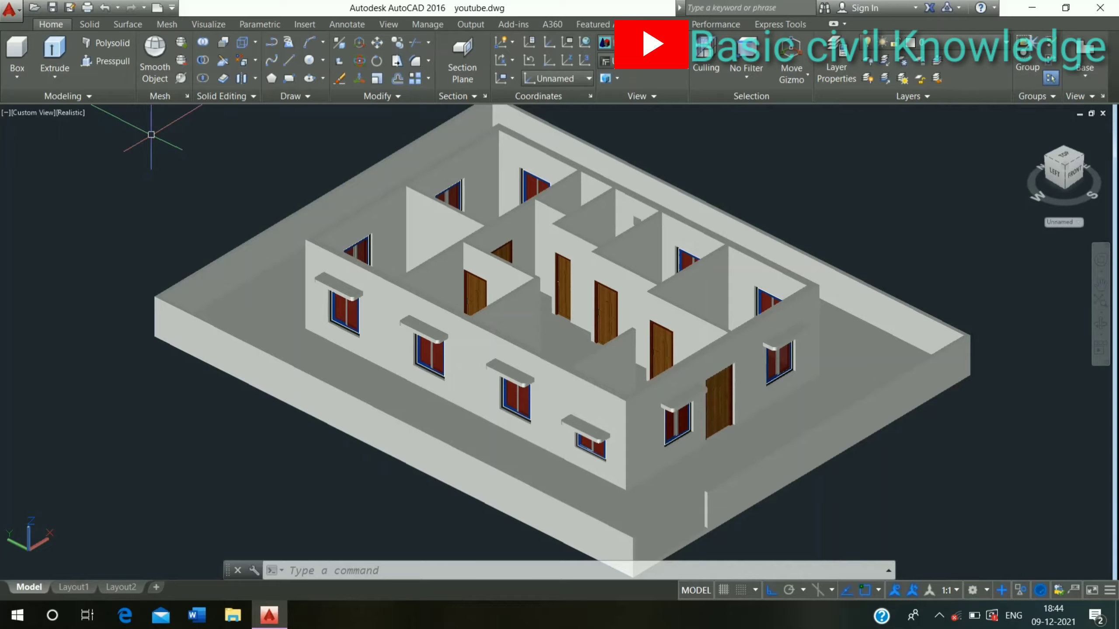
Switch the viewport visual style from Realistic to Conceptual
click(72, 116)
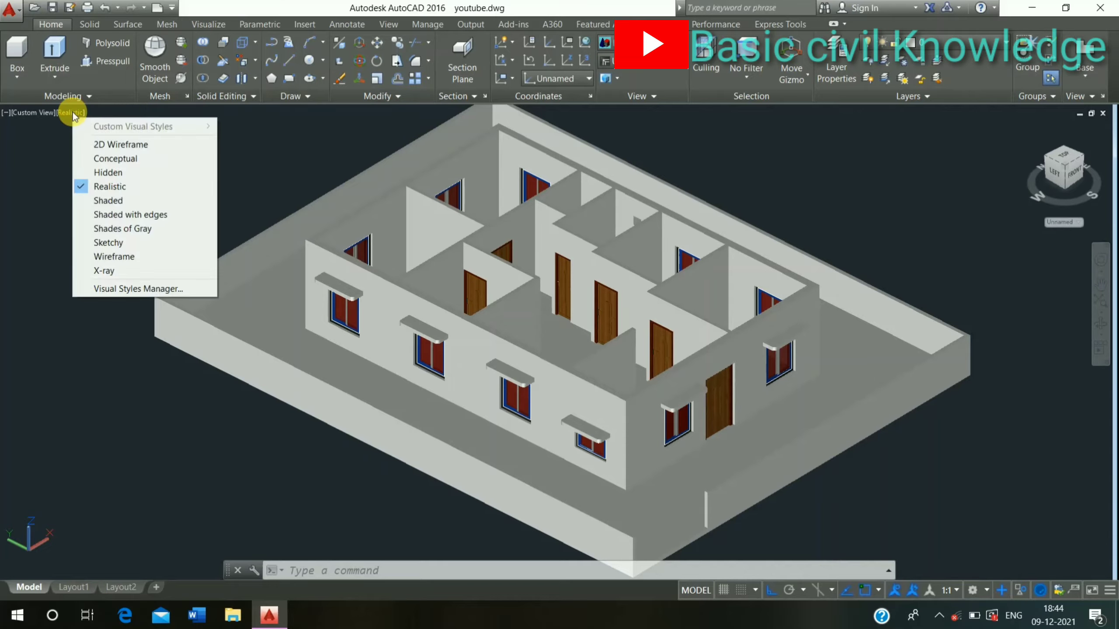
click(119, 158)
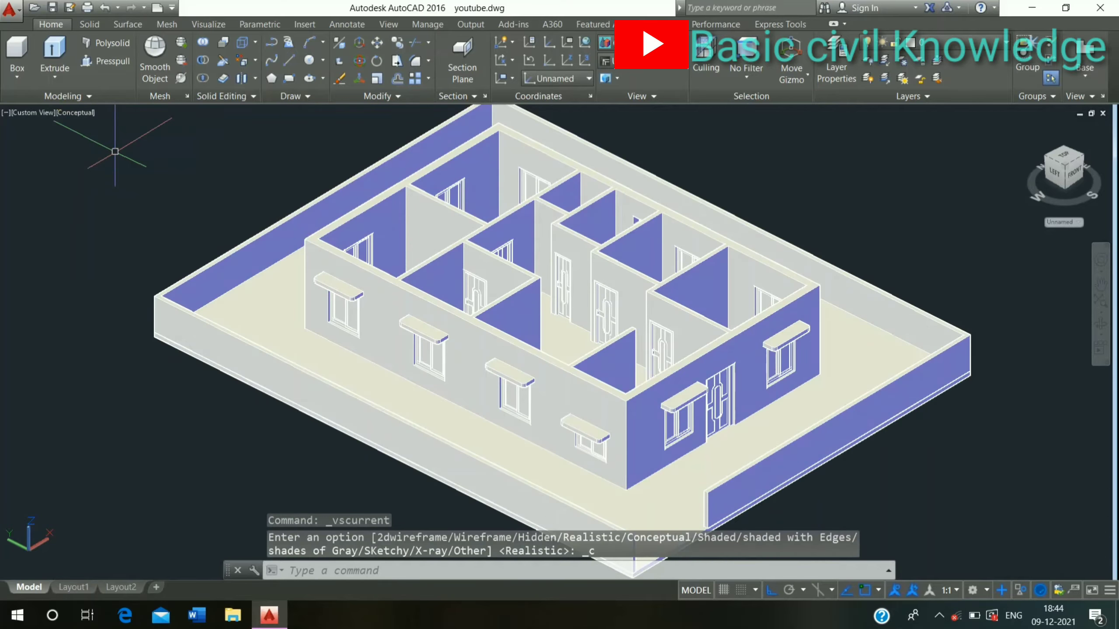
Colour the long front outer wall face cyan with Color Faces
click(254, 64)
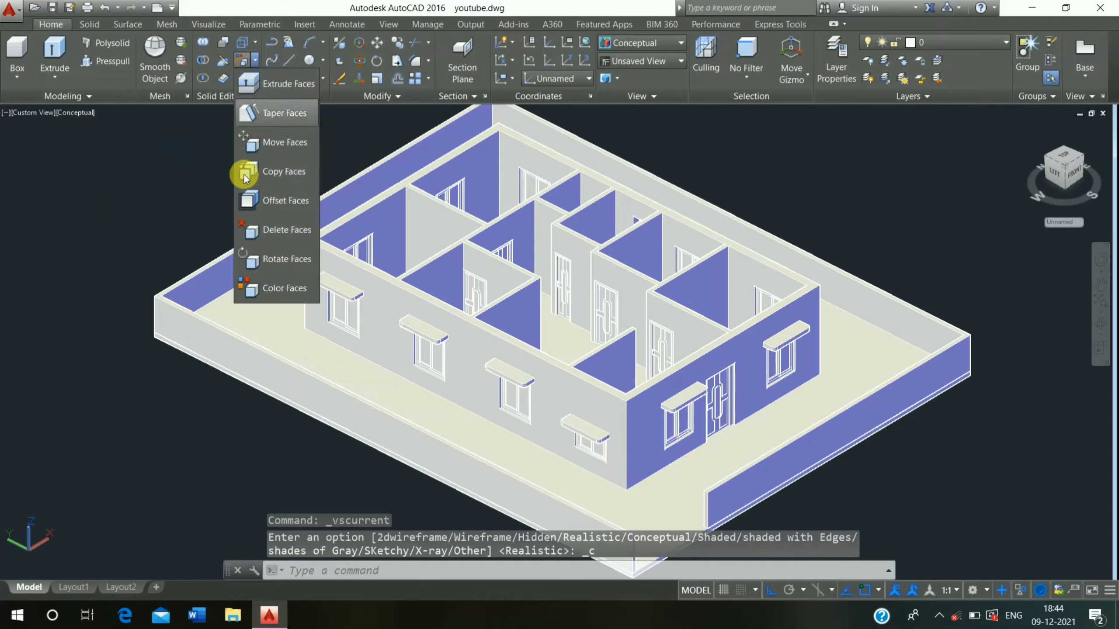
click(244, 287)
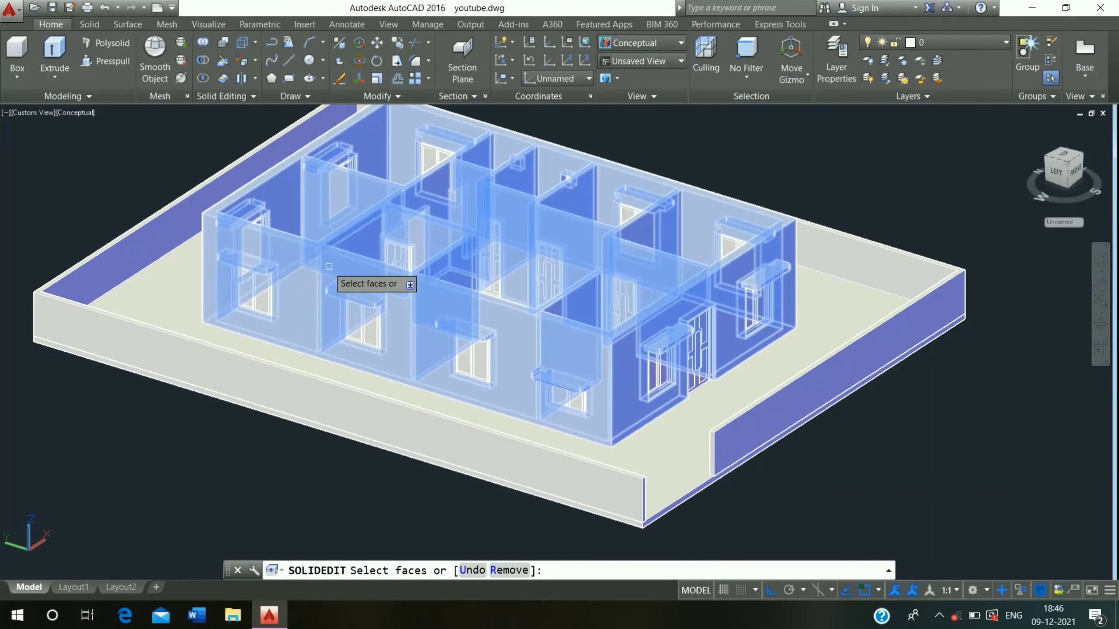
click(349, 267)
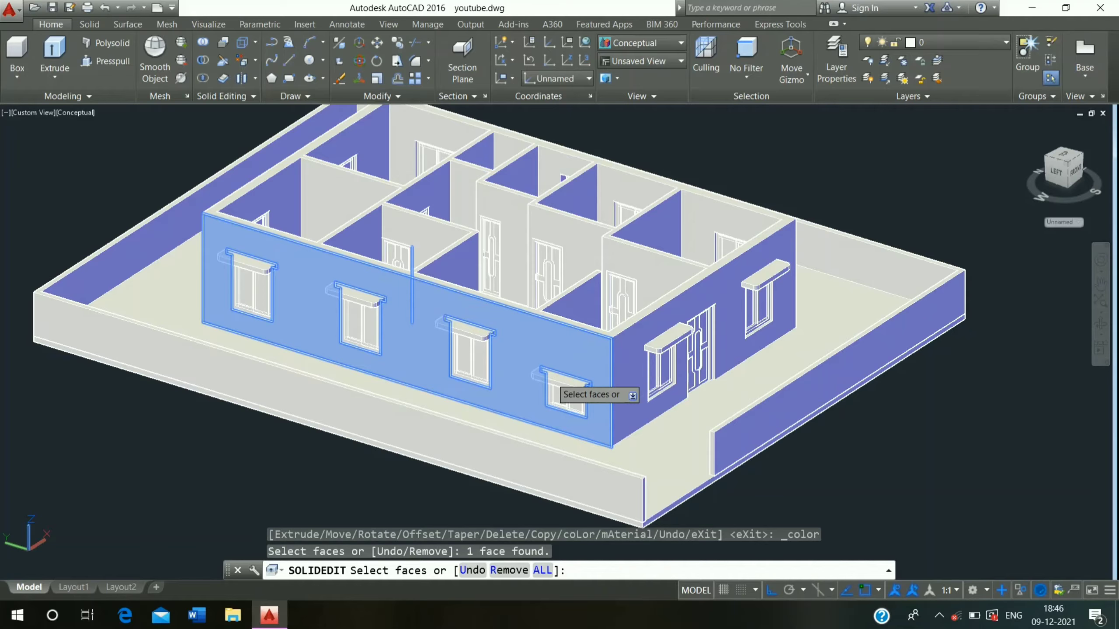
key(Return)
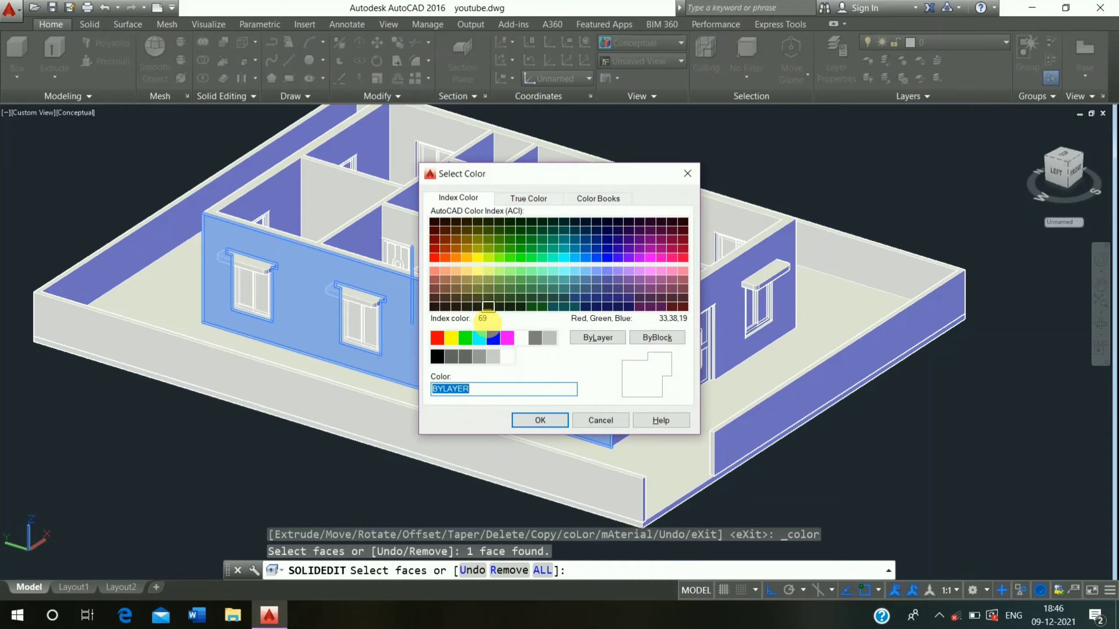
click(480, 343)
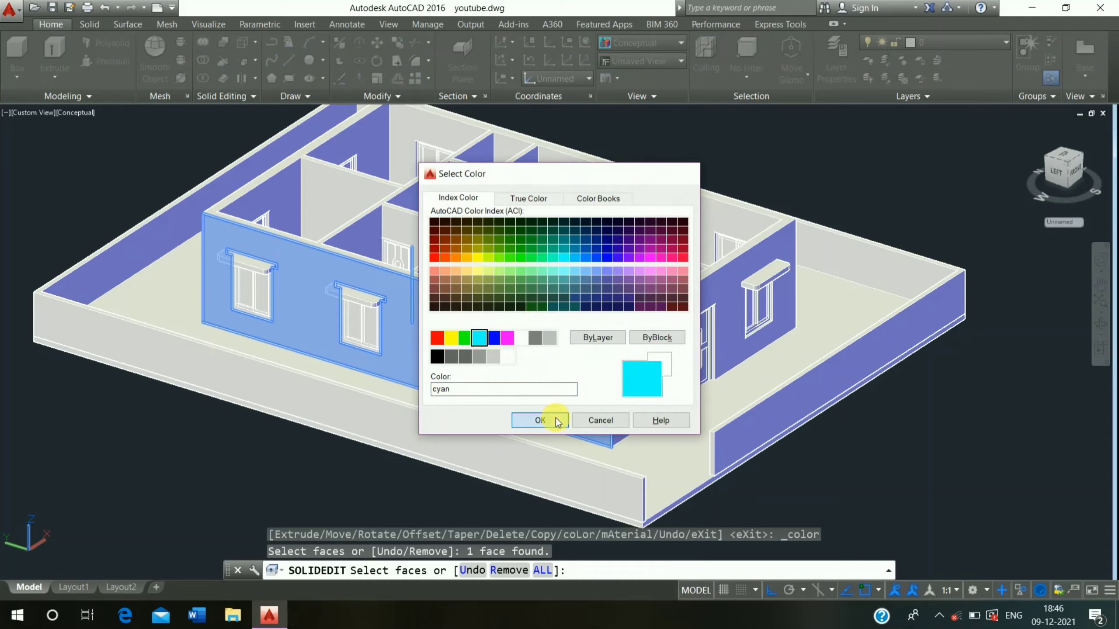
click(540, 420)
key(Escape)
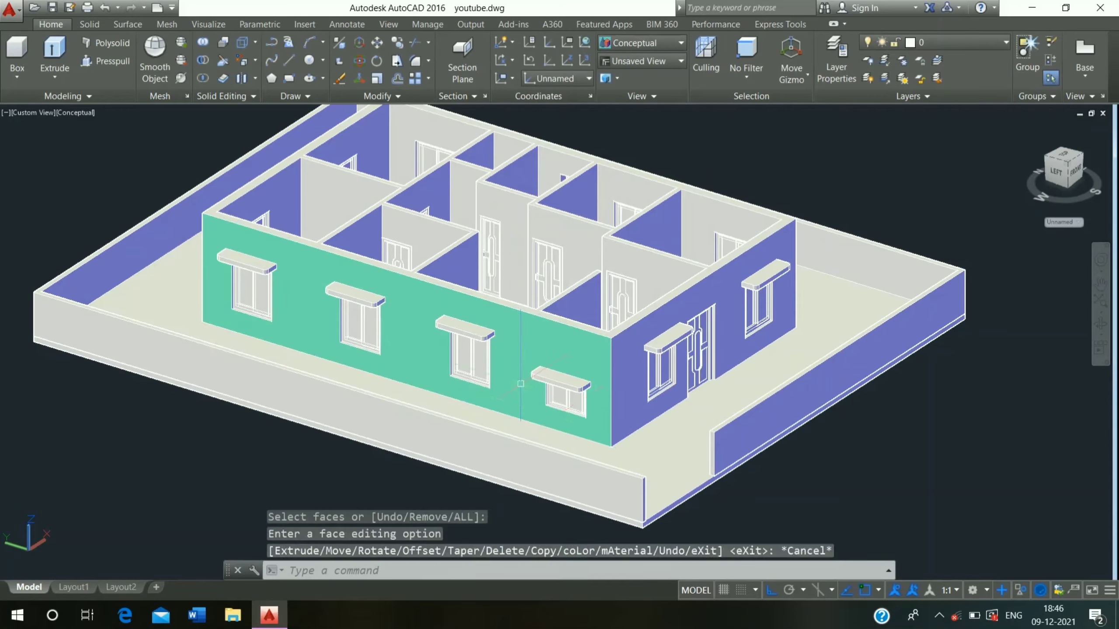
key(Escape)
key(Escape)
key(Escape)
Colour the door end wall and the remaining outer wall faces cyan
click(246, 62)
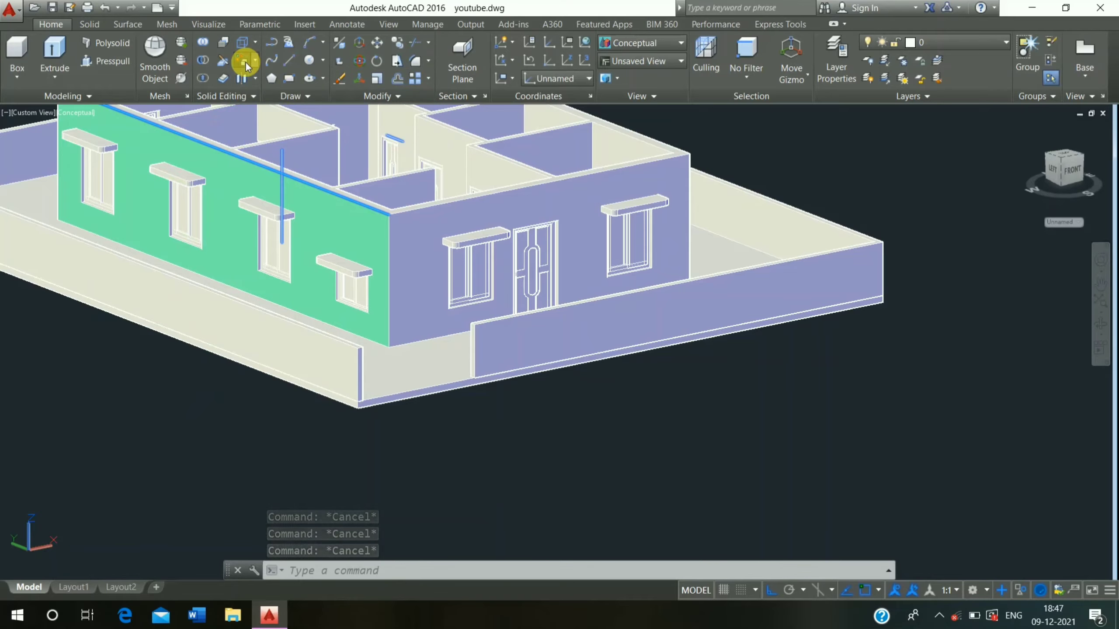
click(459, 218)
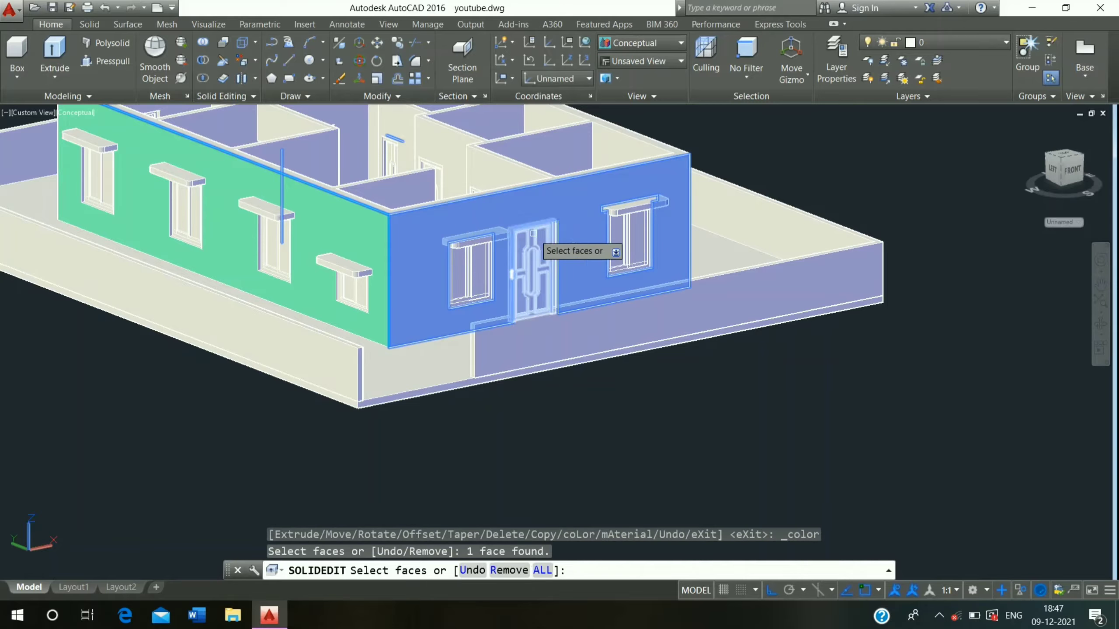
shift+middle_drag(459, 217, 512, 243)
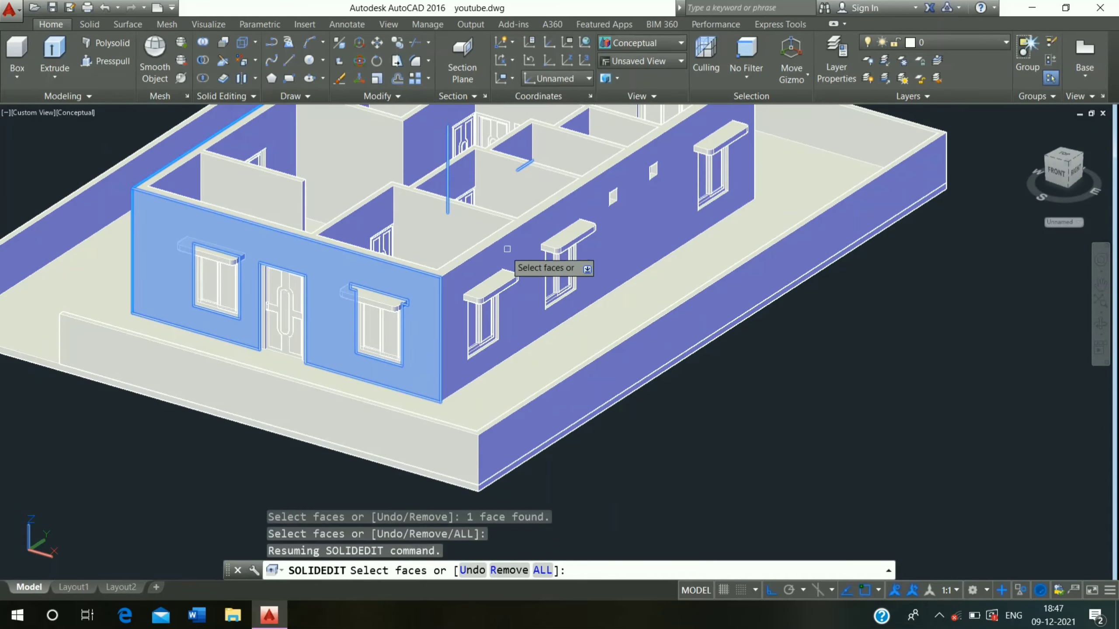
click(479, 261)
mouse_move(479, 261)
shift+middle_down()
mouse_move(317, 267)
mouse_move(318, 247)
shift+middle_up()
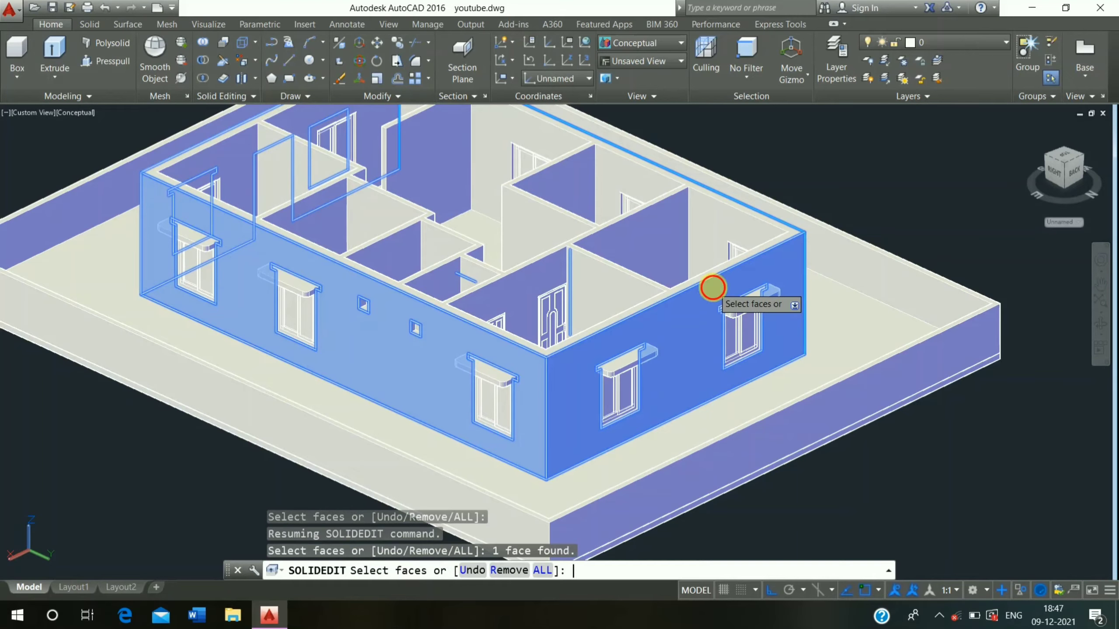
key(Return)
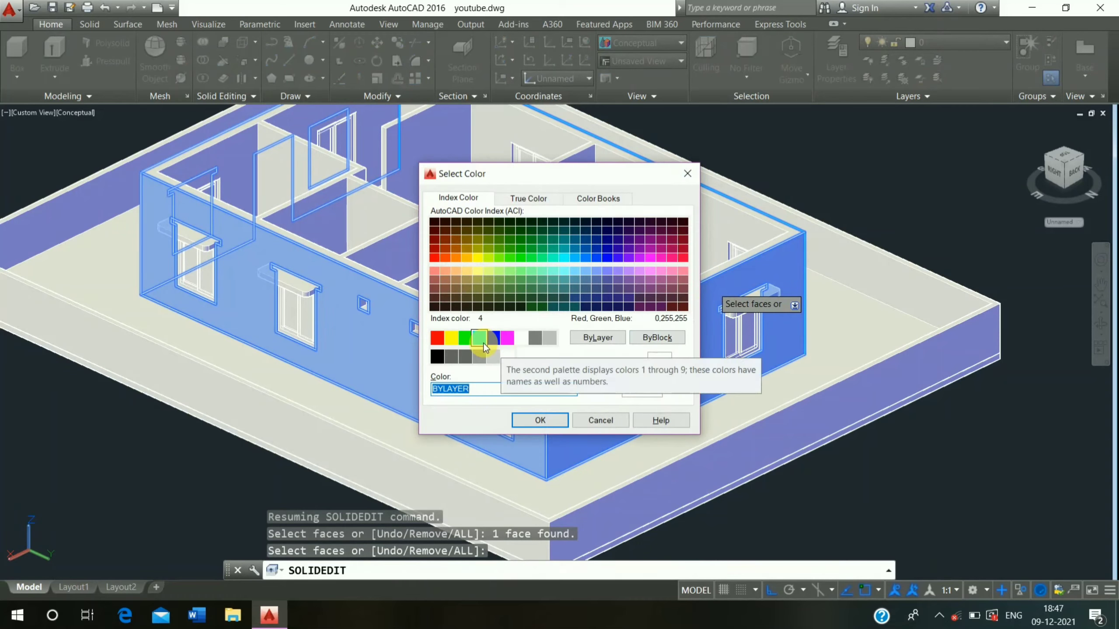
click(484, 344)
click(551, 422)
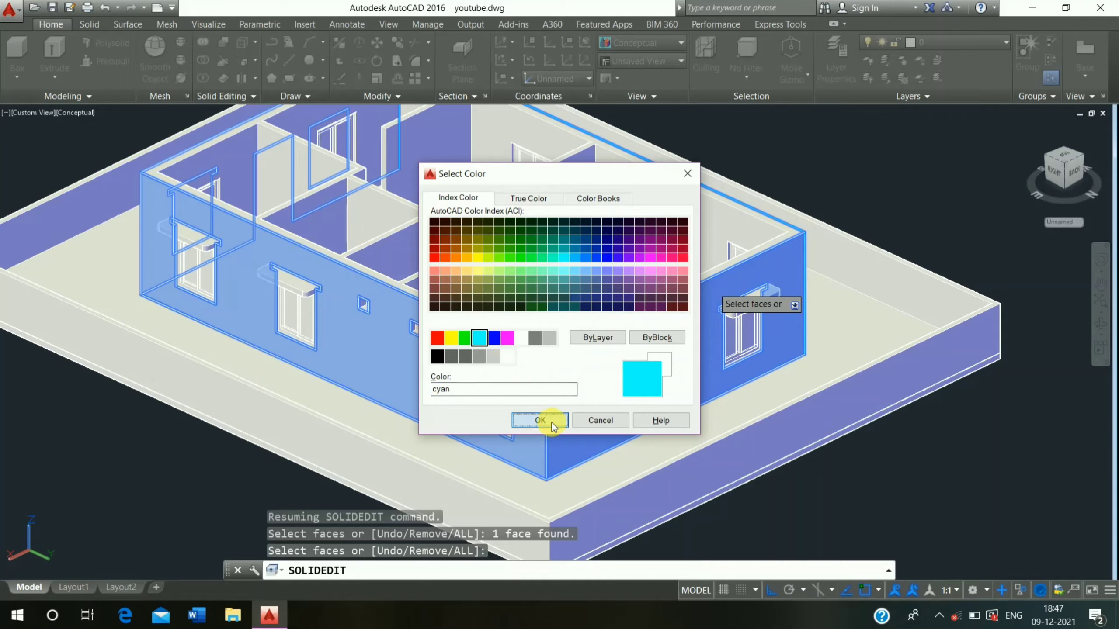
key(Escape)
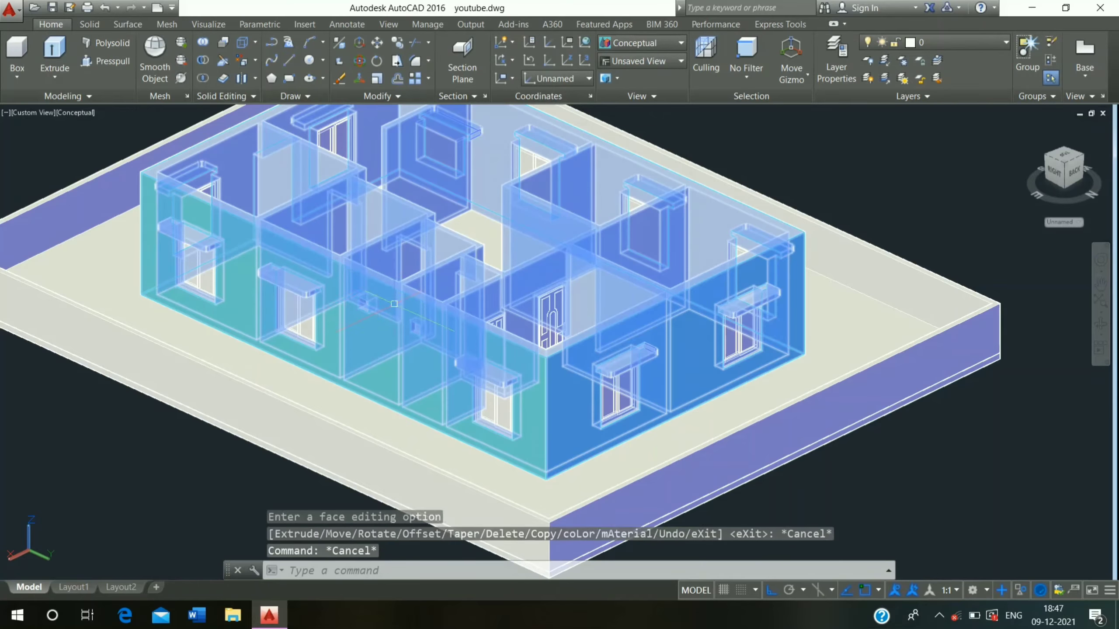
key(Escape)
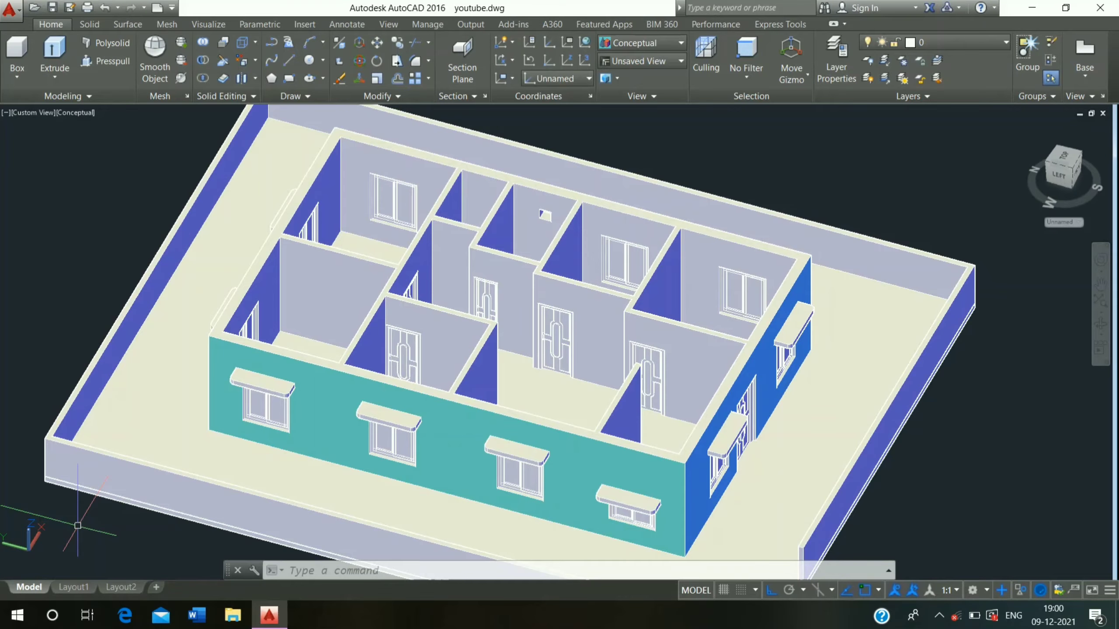
Start Color Faces and pick the left end wall and the rooms' back wall faces
click(237, 58)
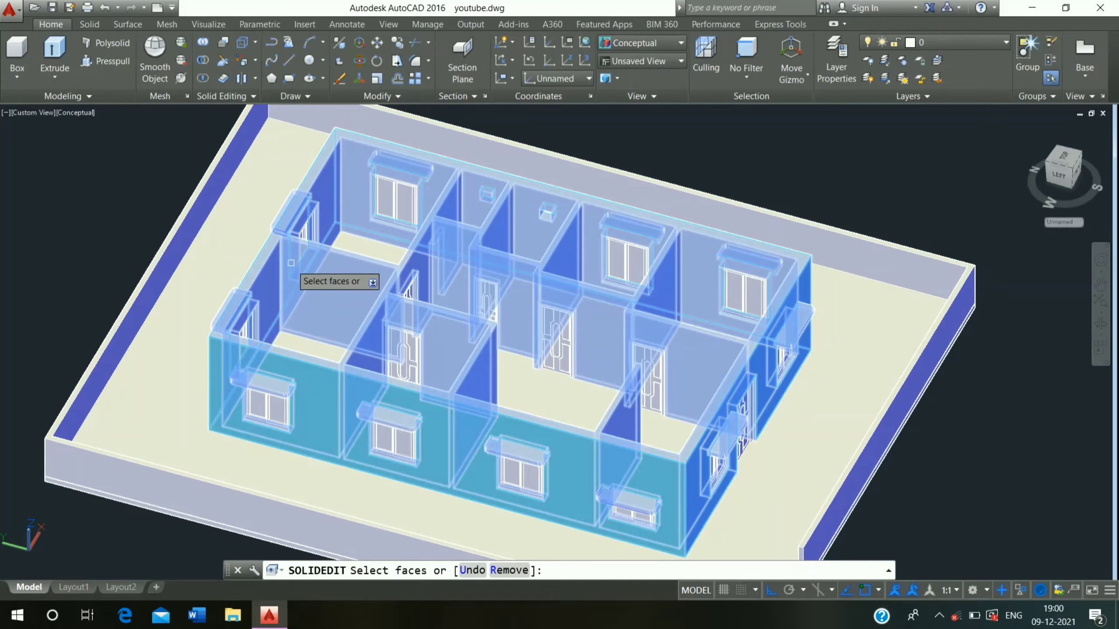
click(271, 273)
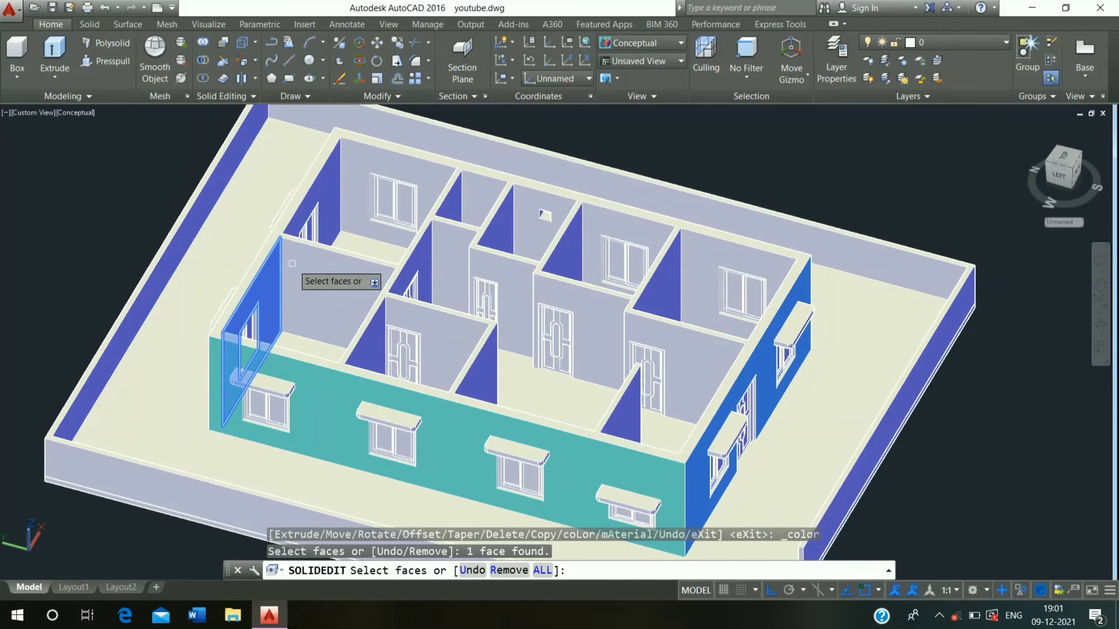
click(289, 264)
click(327, 185)
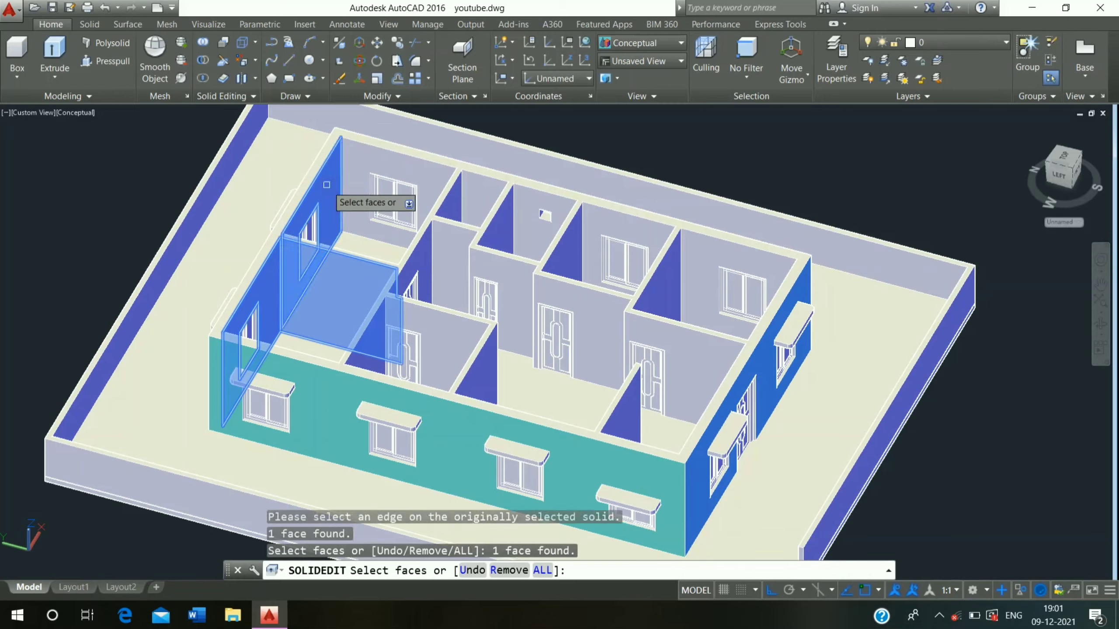
click(359, 170)
click(466, 177)
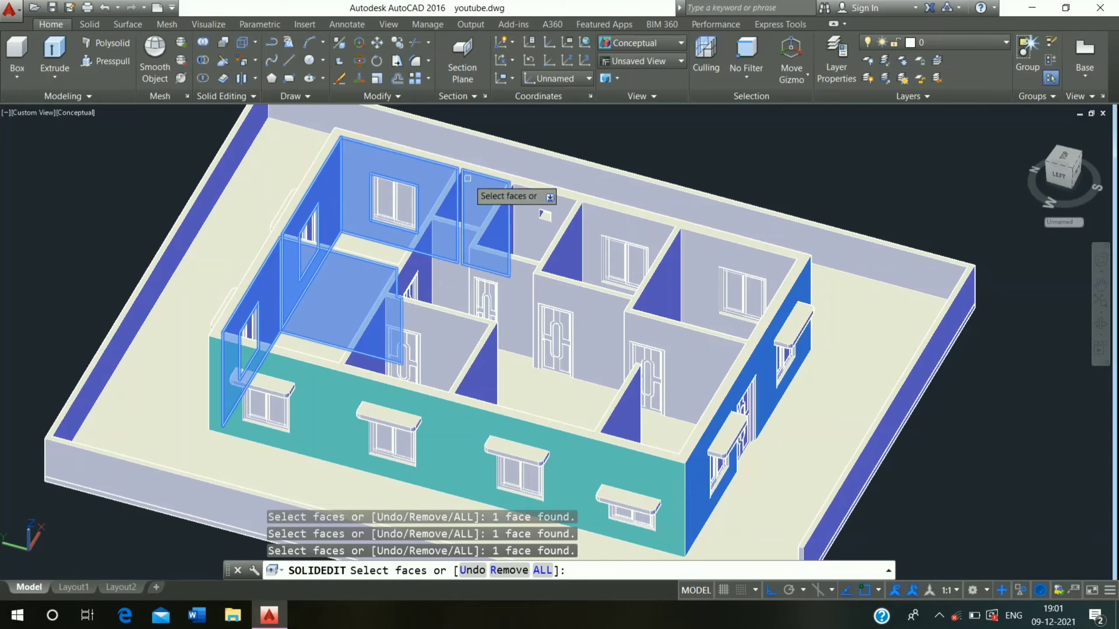
click(520, 200)
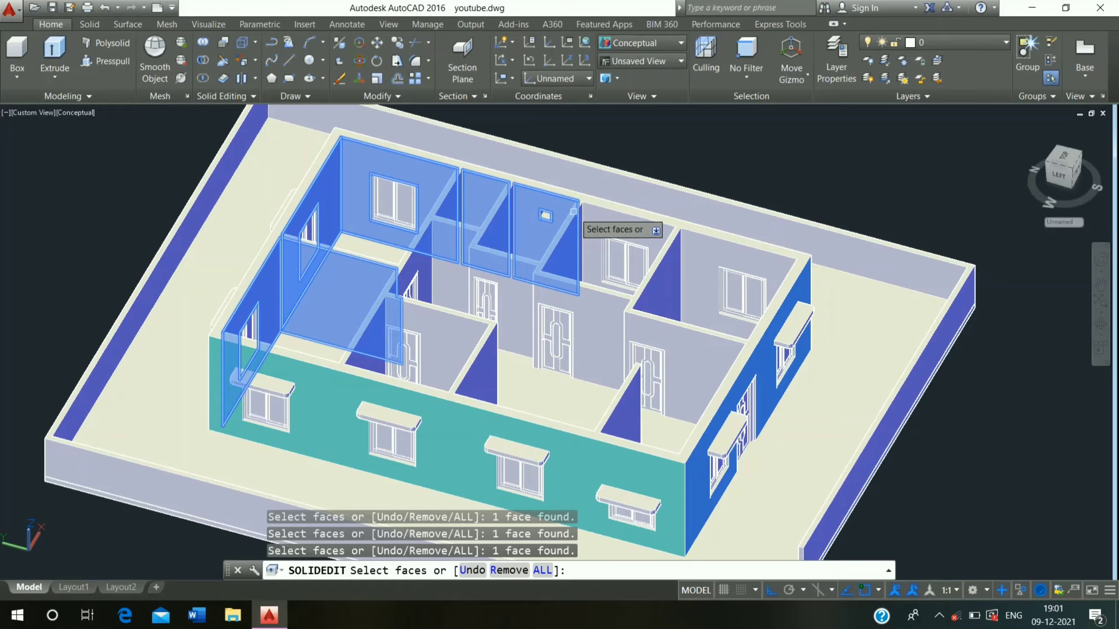
click(589, 213)
click(701, 248)
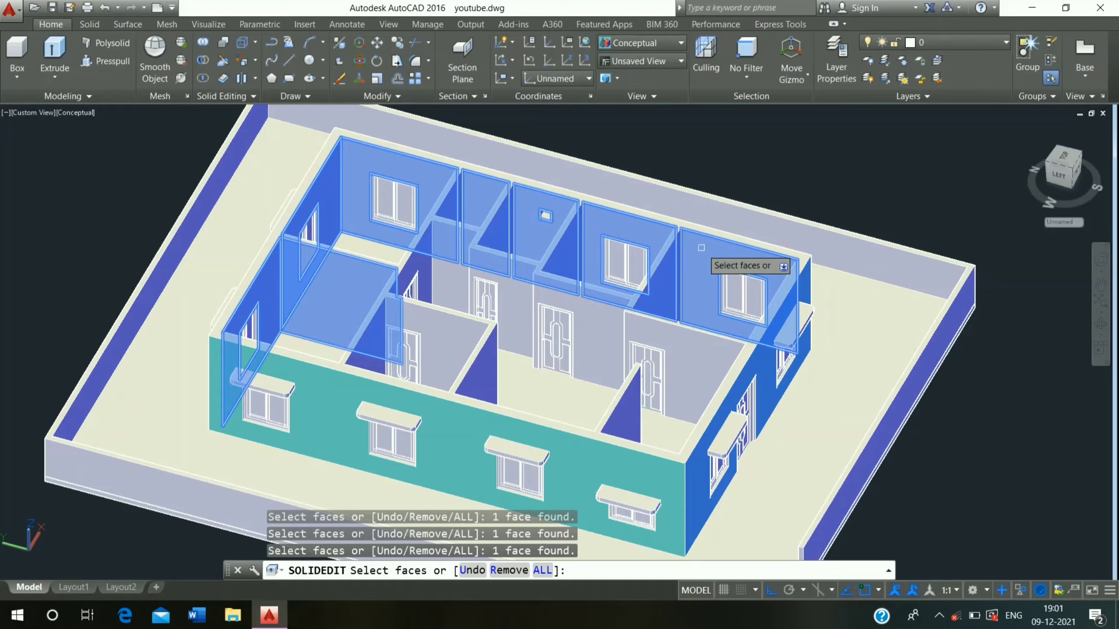
Add the remaining interior partition faces and colour them yellow-green, index 60
click(699, 348)
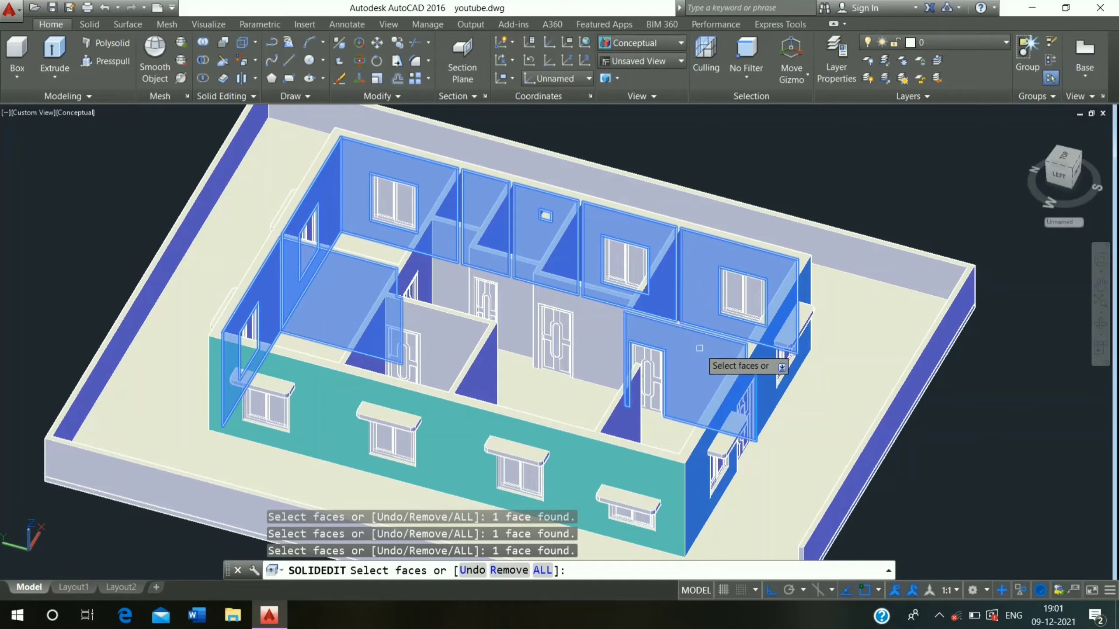
click(597, 329)
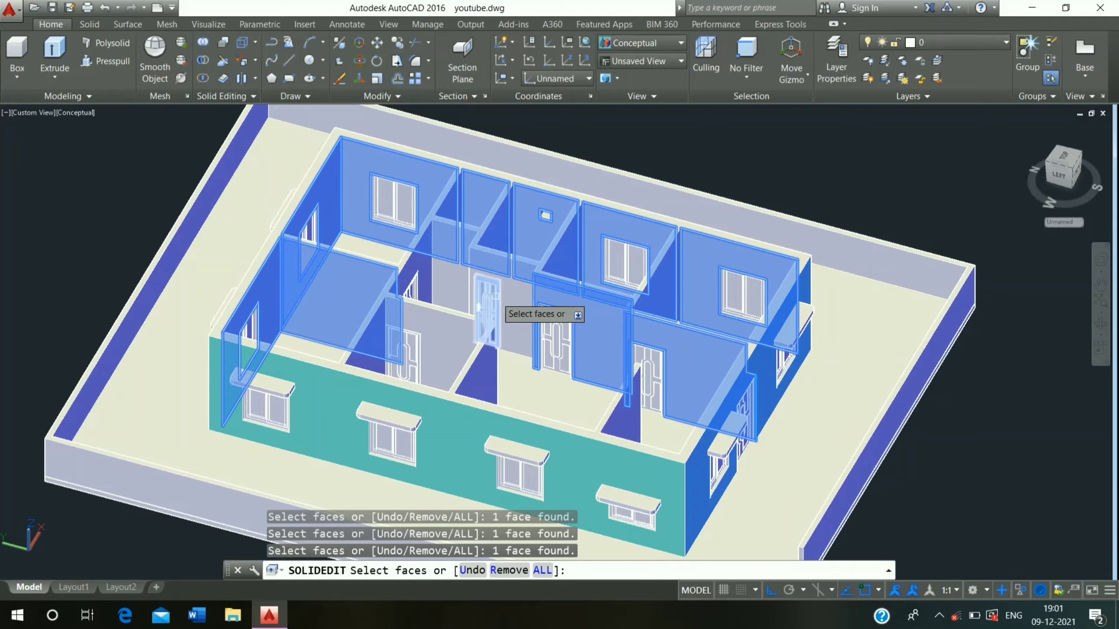
click(517, 287)
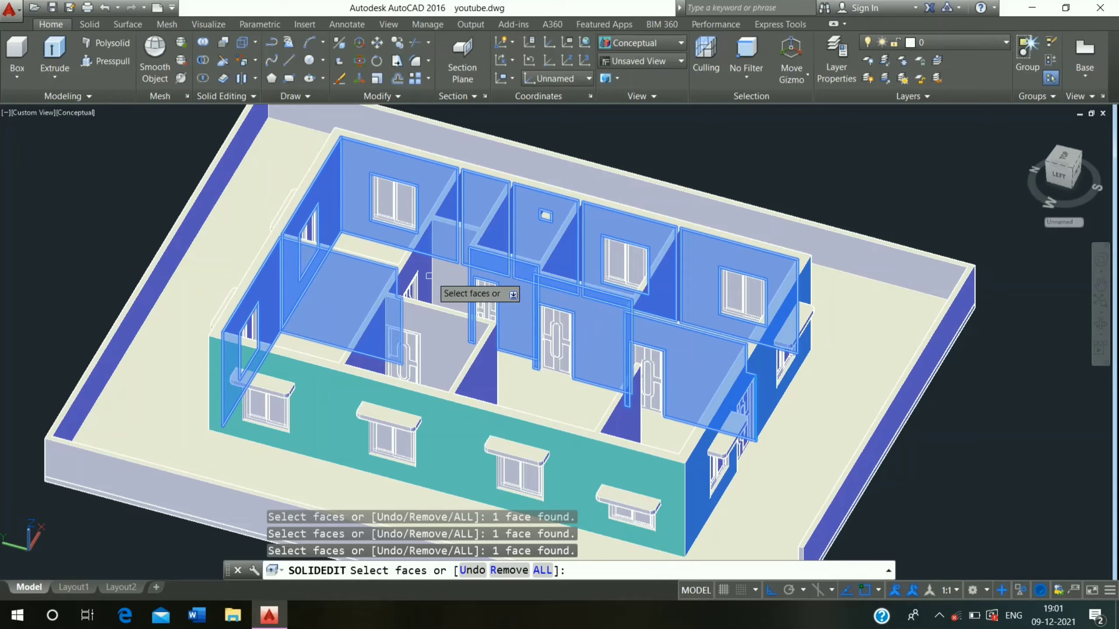
click(445, 276)
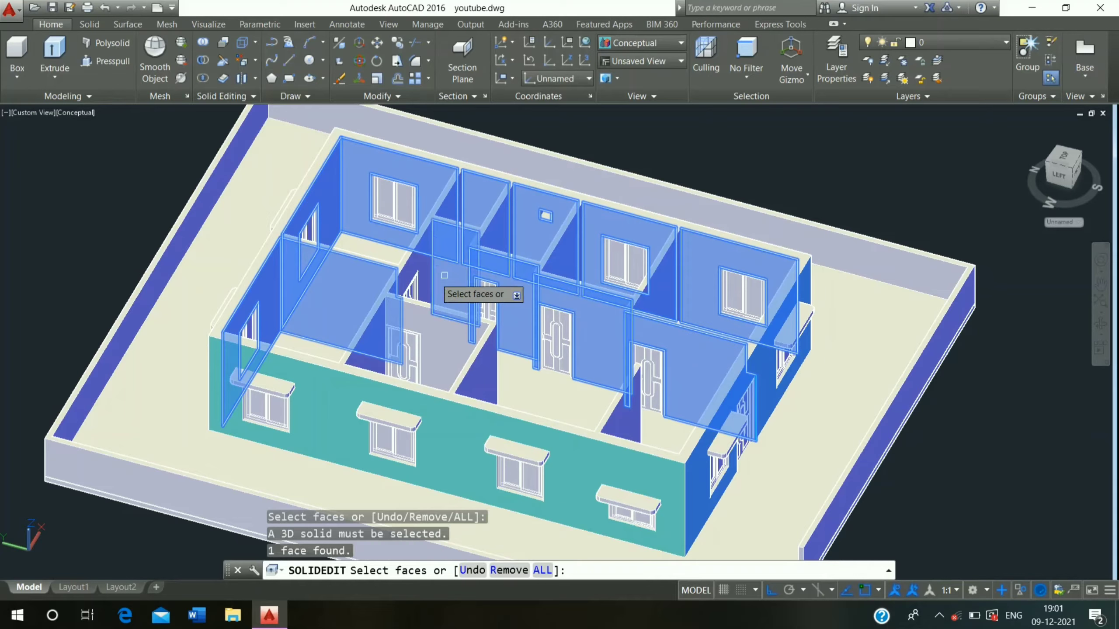
click(414, 311)
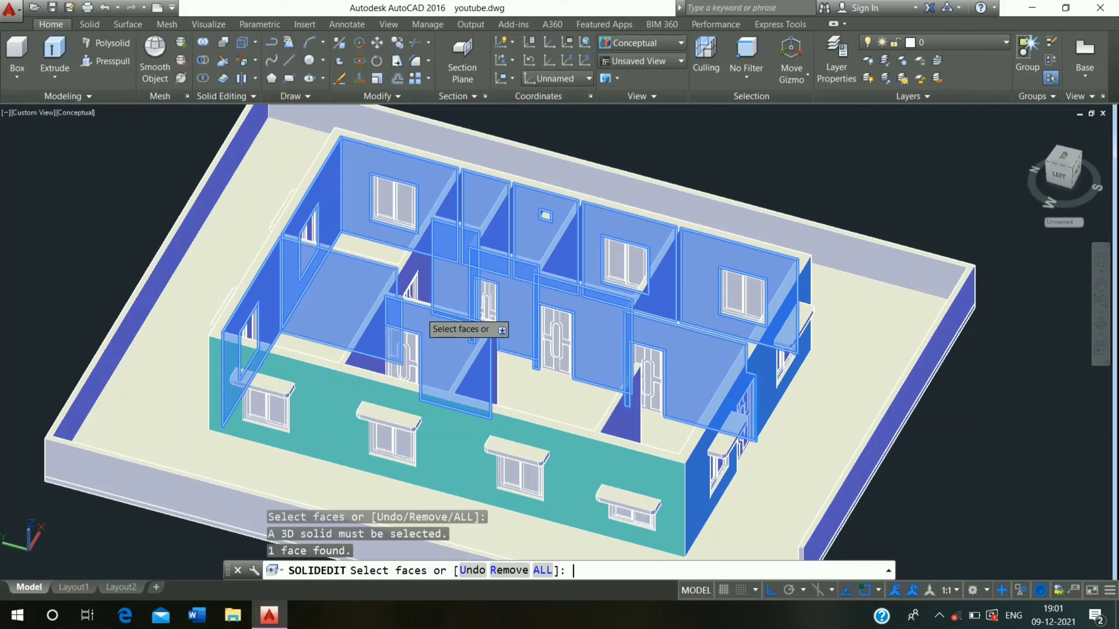
right_click(420, 313)
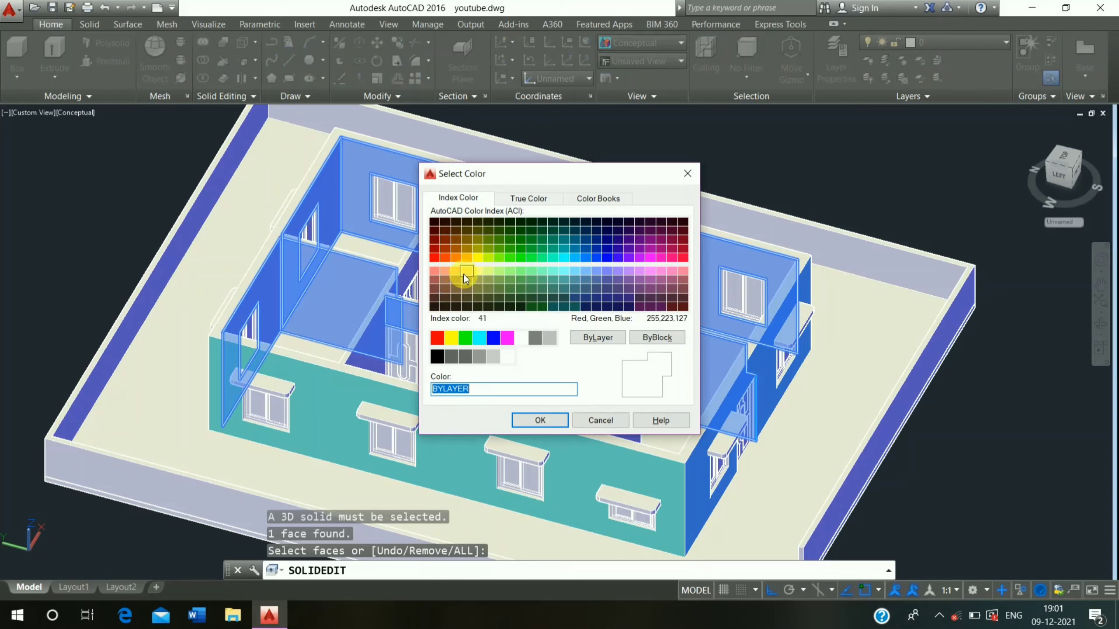
click(488, 263)
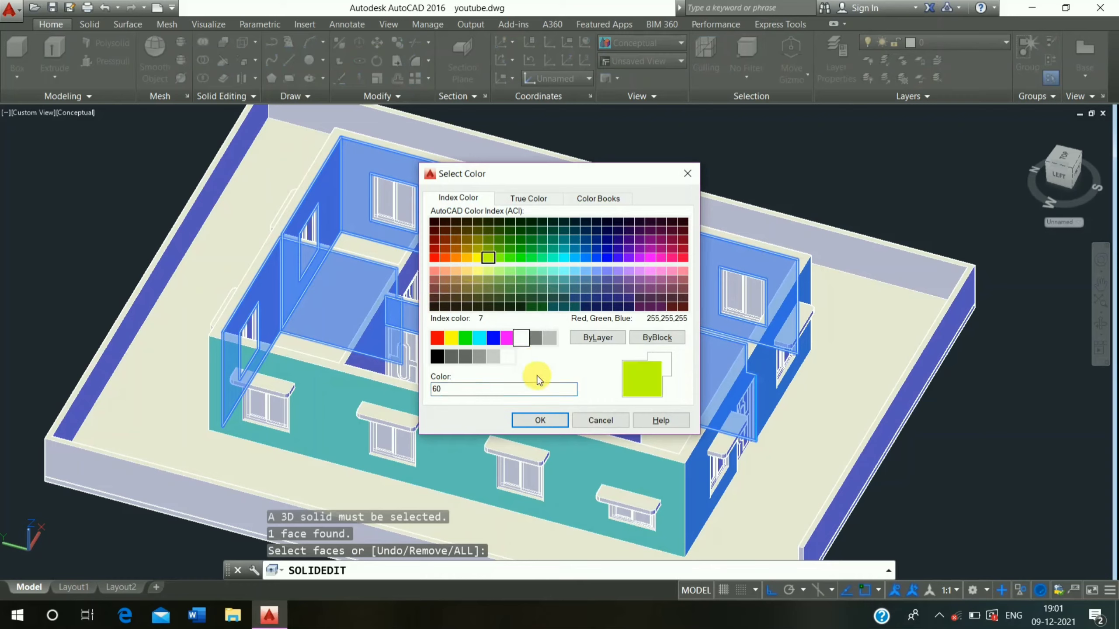
click(541, 420)
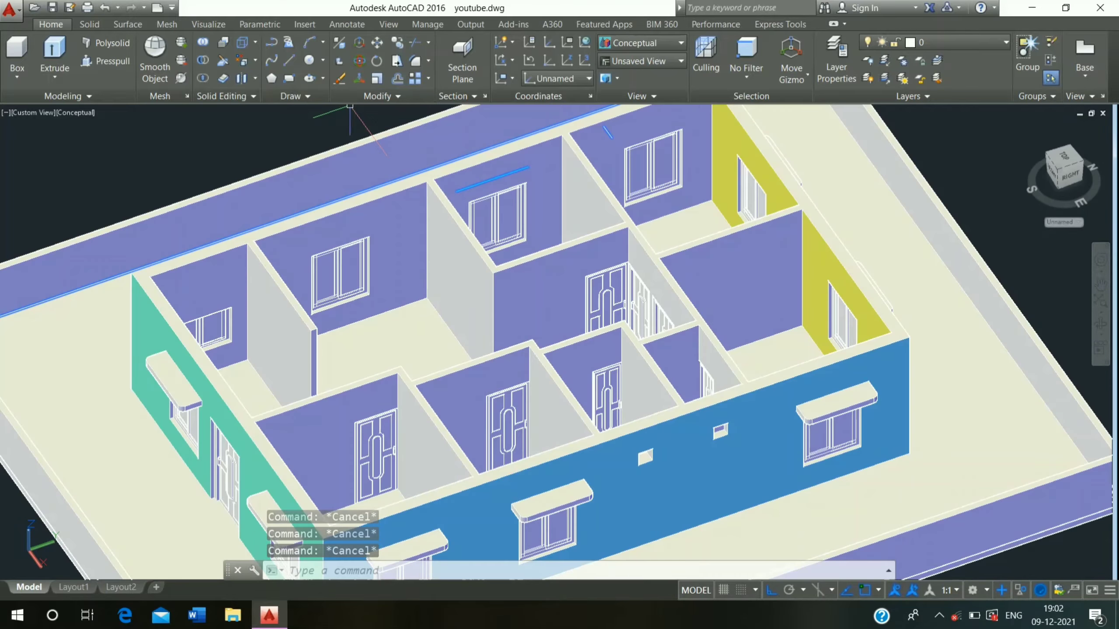
Start Color Faces and pick the upper, right-hand and central room wall faces
click(242, 59)
click(229, 268)
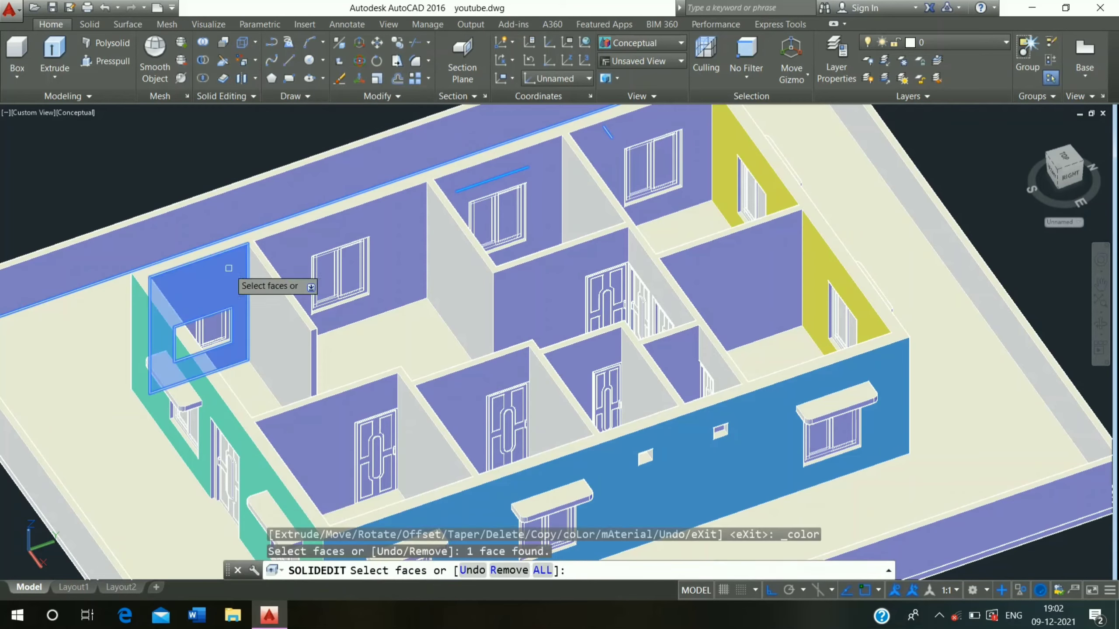
click(284, 246)
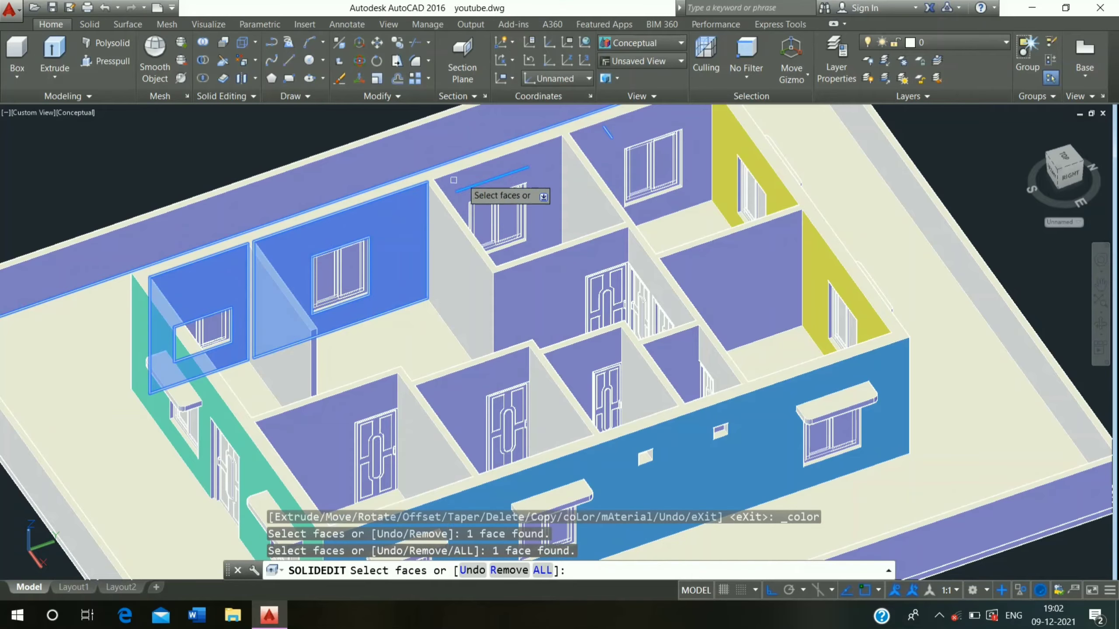
click(548, 153)
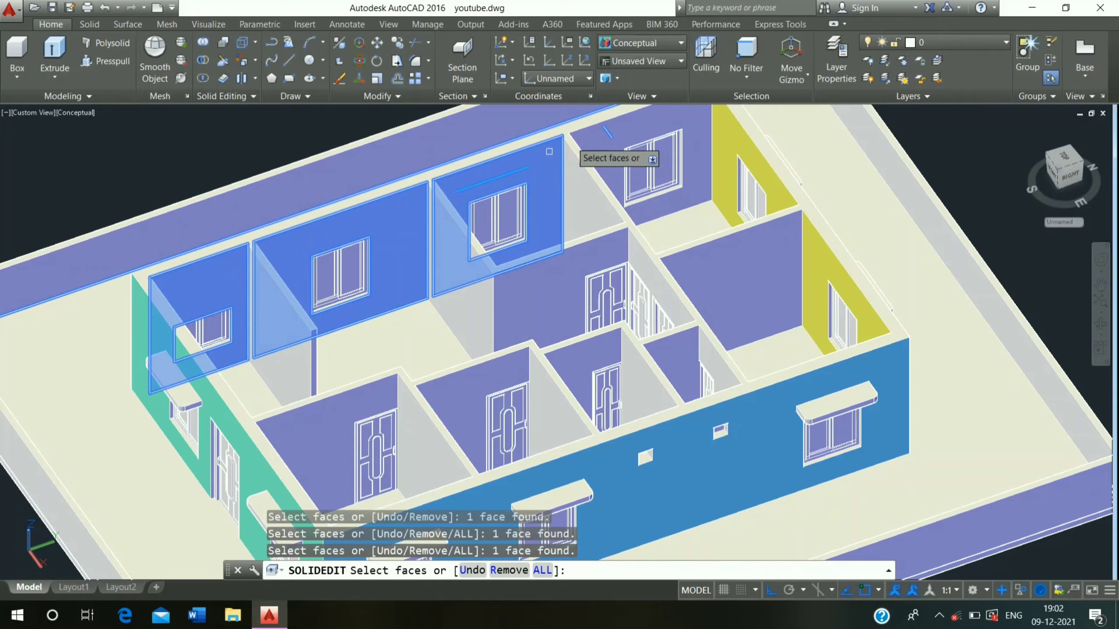
click(589, 140)
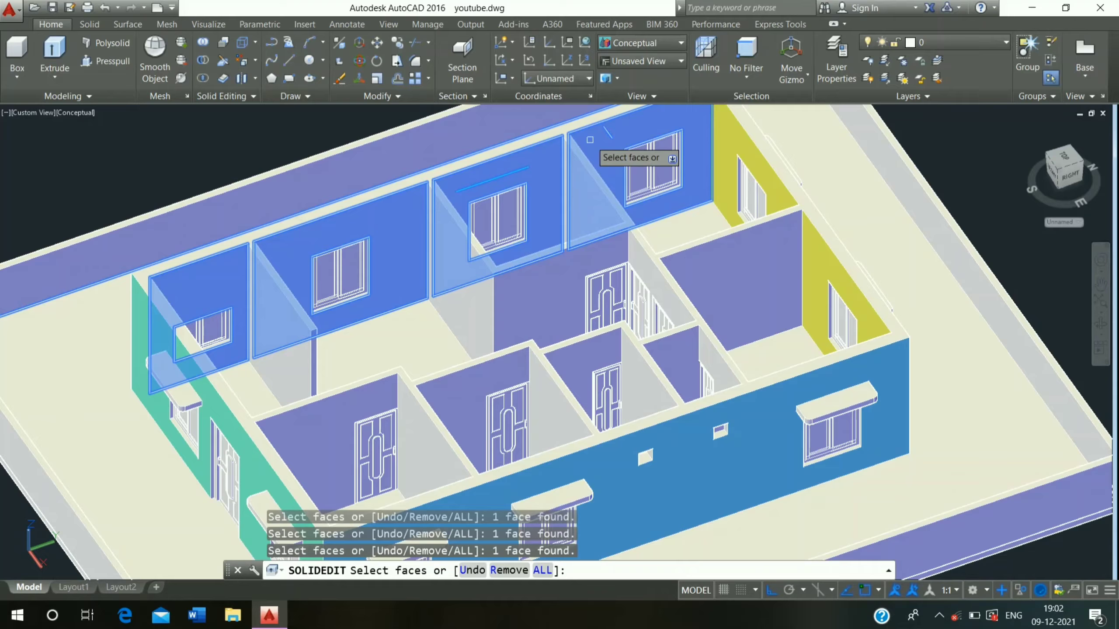
click(718, 274)
click(559, 294)
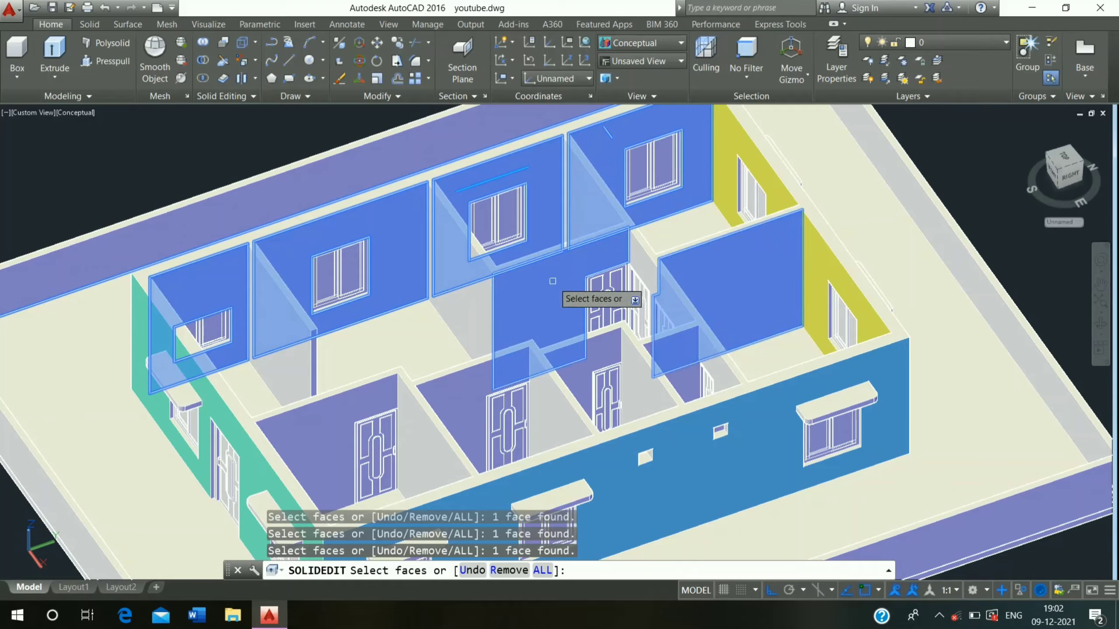
Add the lower room wall faces and colour the whole selection magenta
click(428, 391)
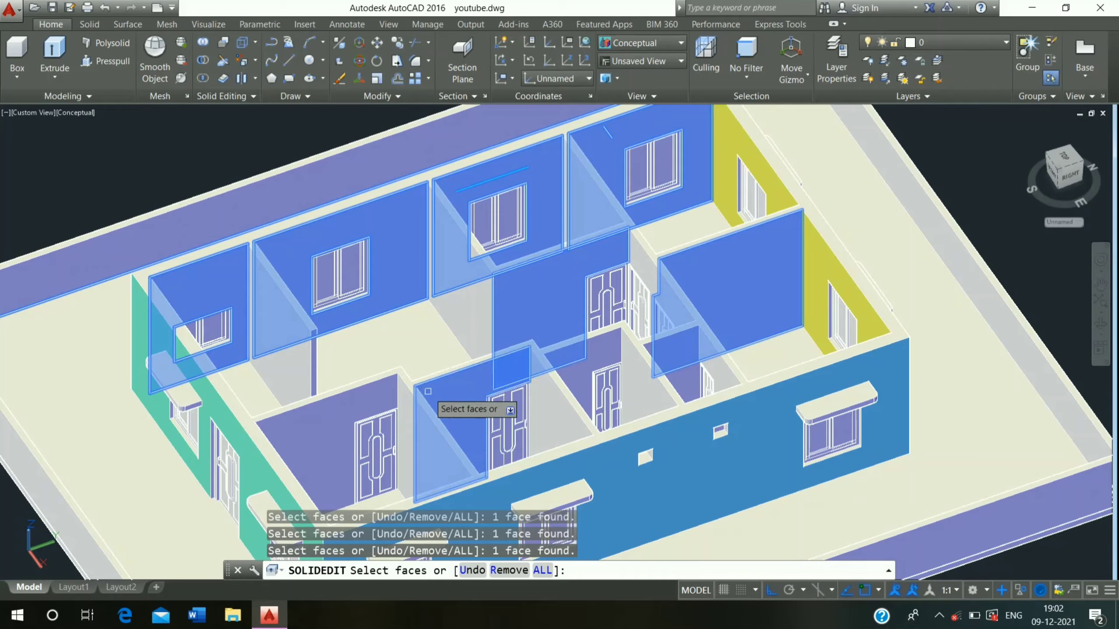
click(361, 396)
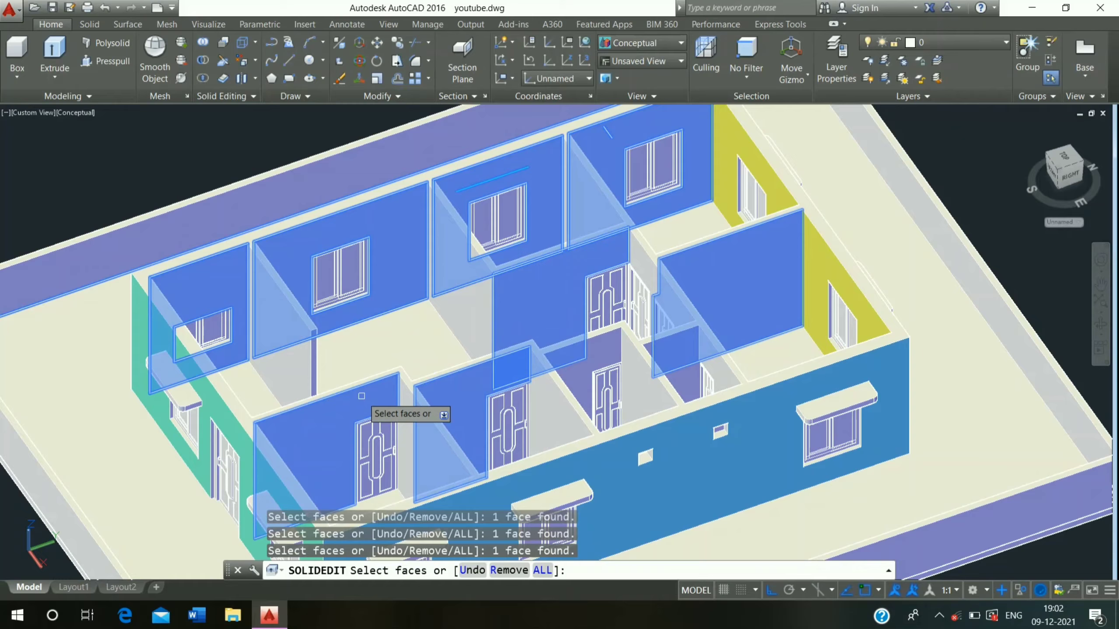
click(596, 349)
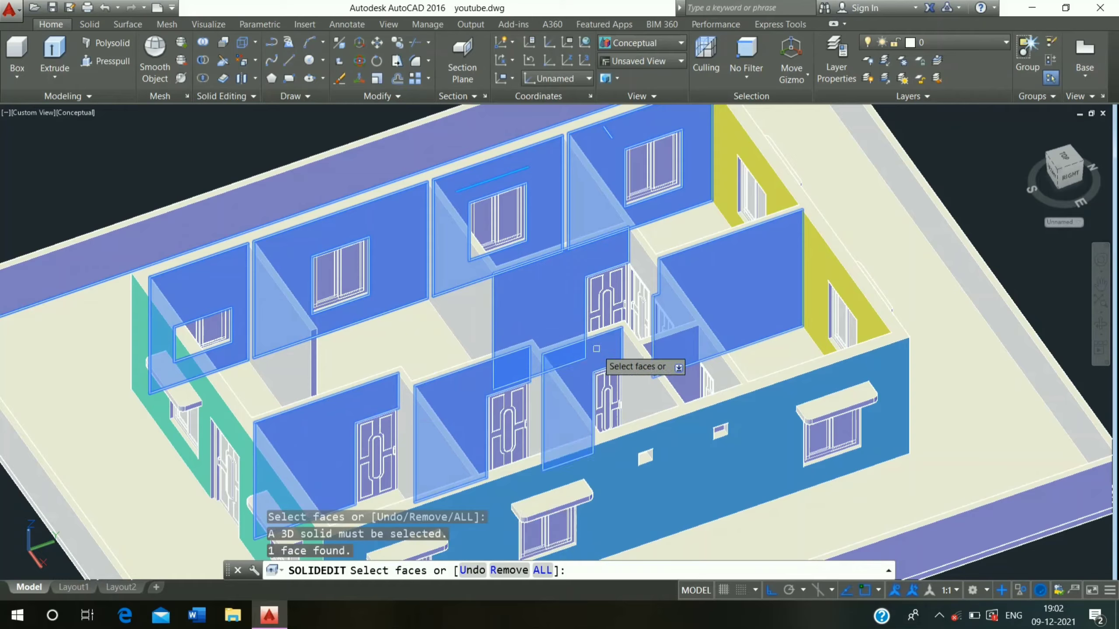
click(662, 344)
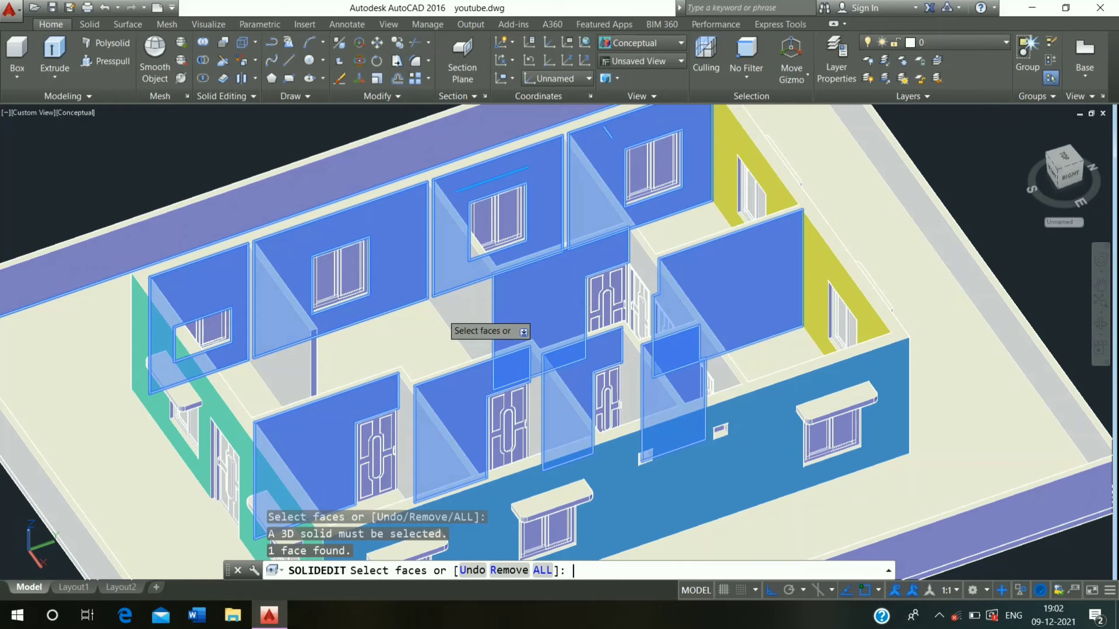
key(Return)
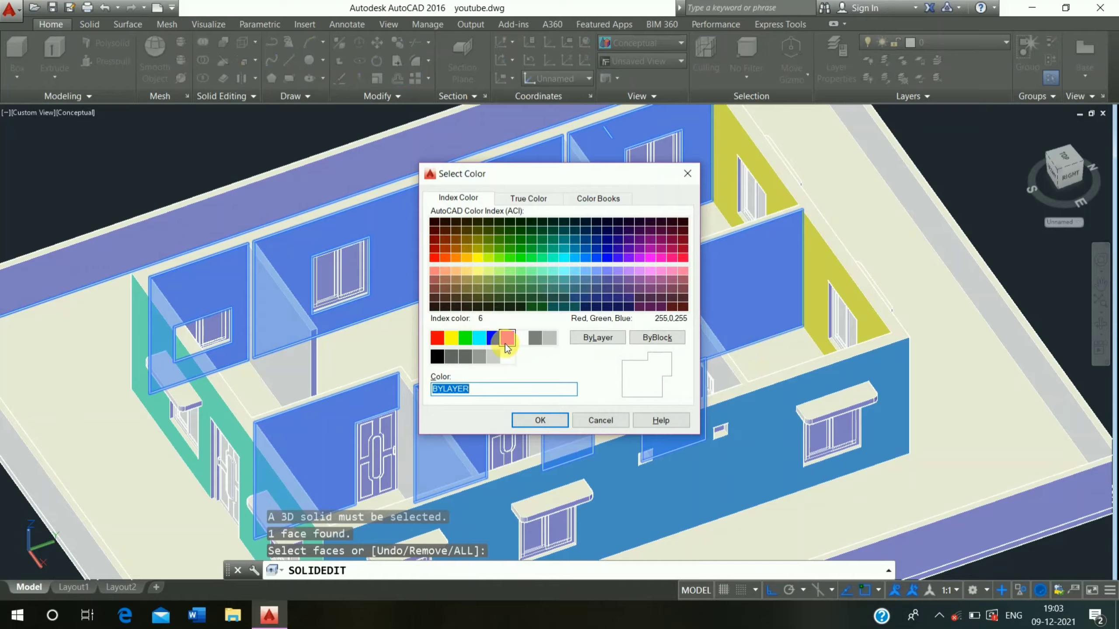
click(506, 345)
key(Return)
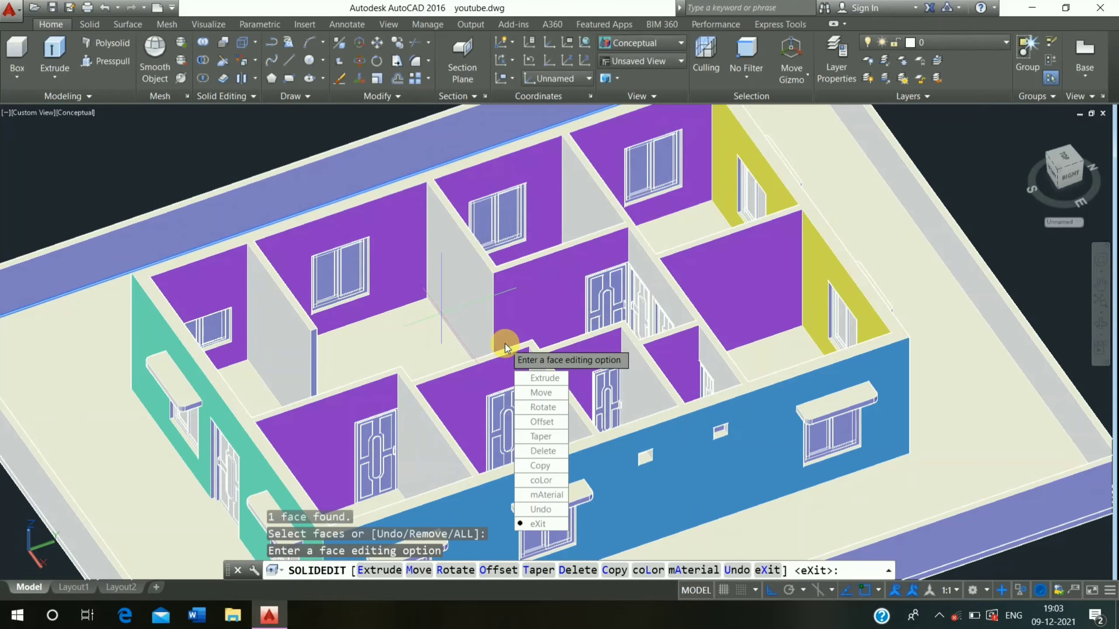
key(Escape)
key(Escape)
key(Escape)
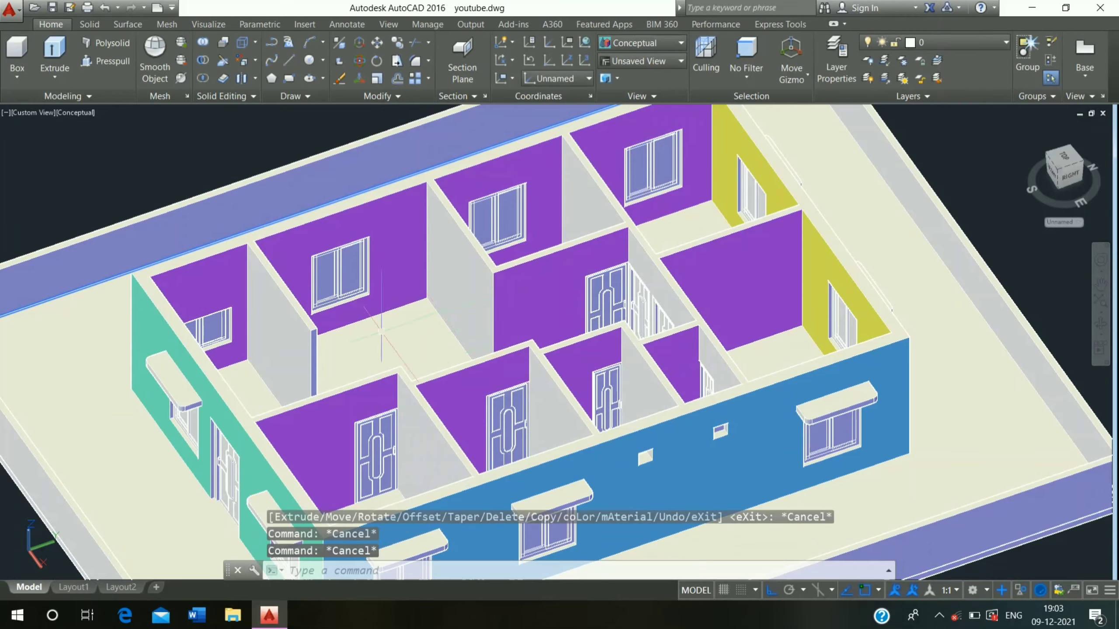
mouse_move(324, 375)
shift+middle_down()
mouse_move(489, 342)
mouse_move(482, 332)
mouse_move(474, 357)
shift+middle_up()
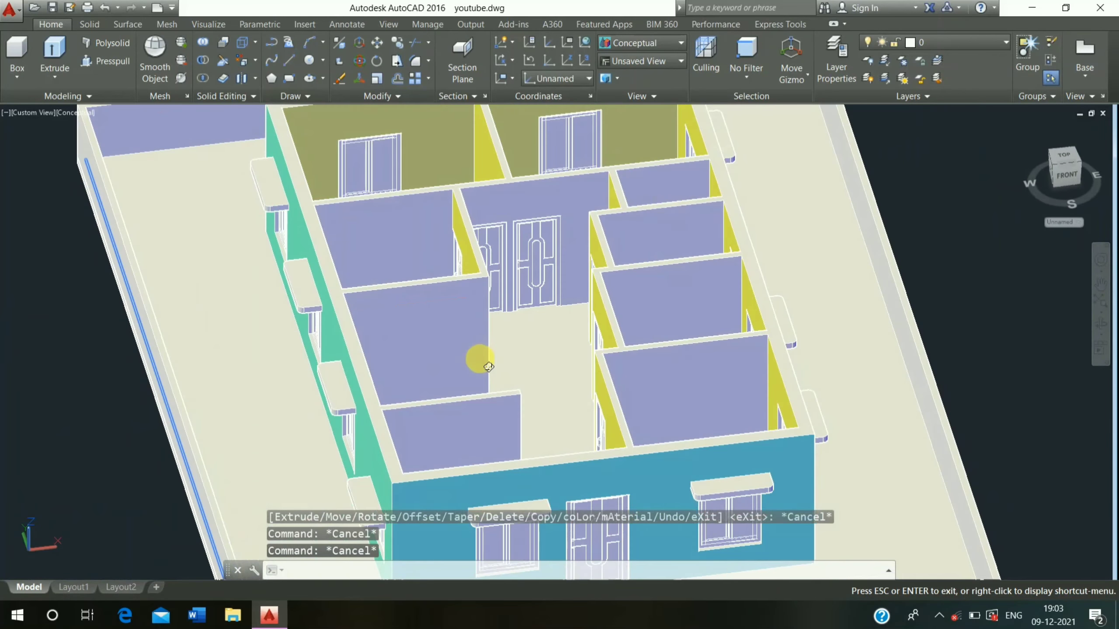
Start Color Faces and pick the upper room wall faces on the other side
click(236, 67)
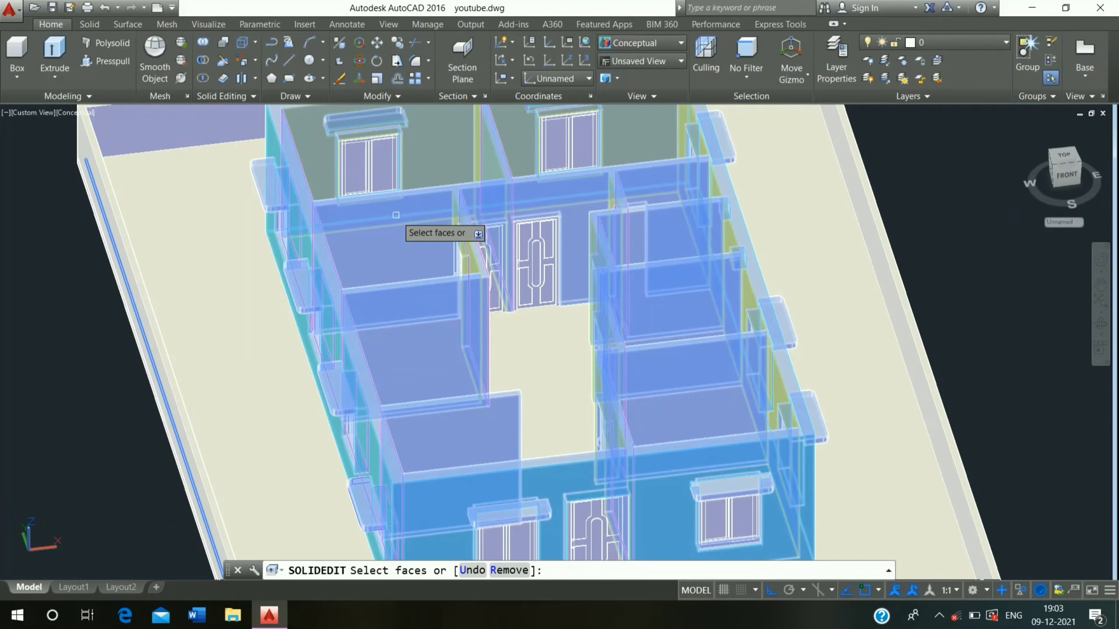
click(420, 204)
click(476, 192)
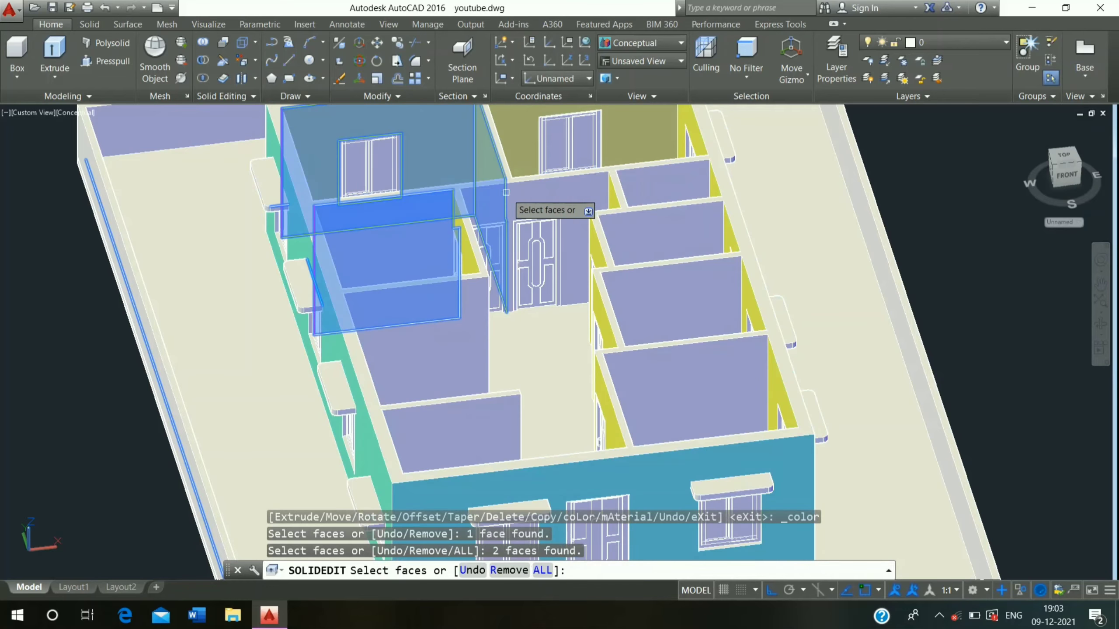
click(528, 193)
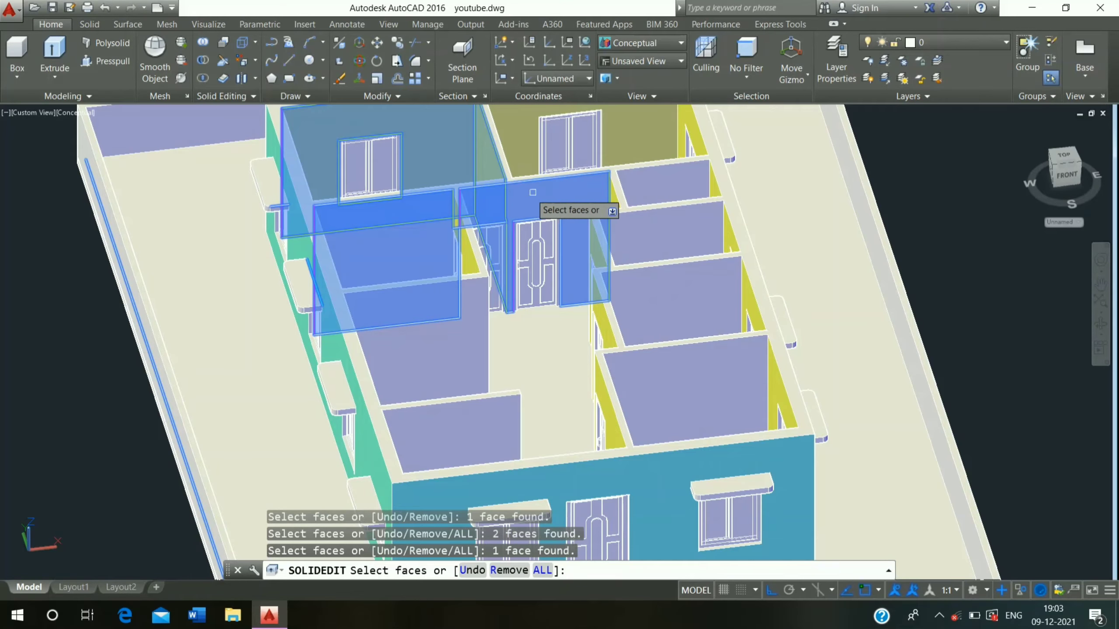
click(647, 181)
click(639, 230)
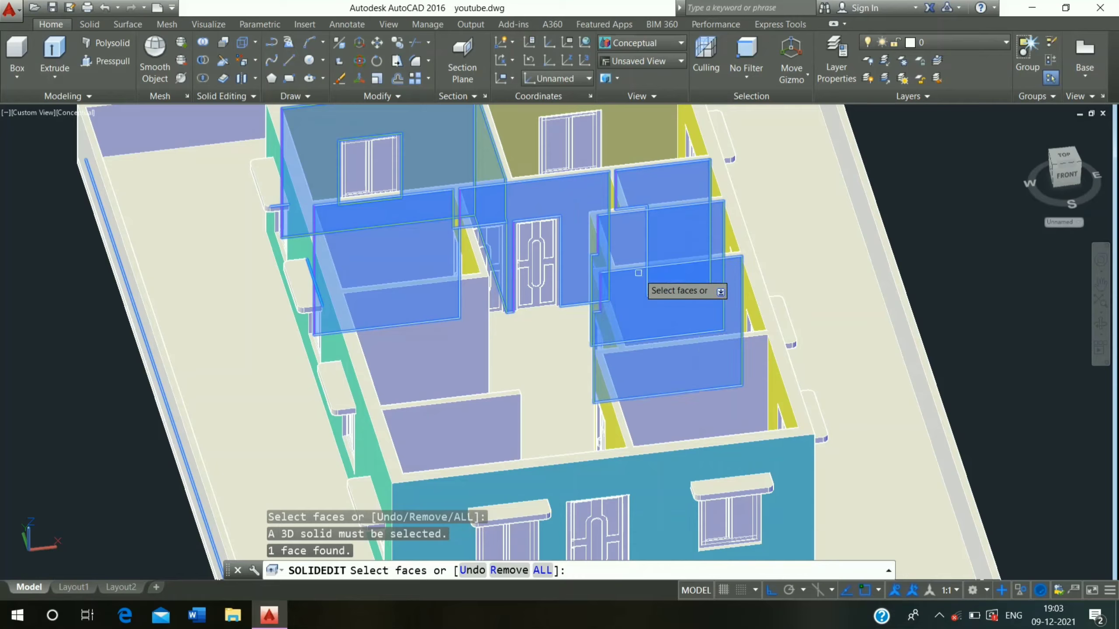
Add the lower room wall faces and colour the selection green
click(666, 351)
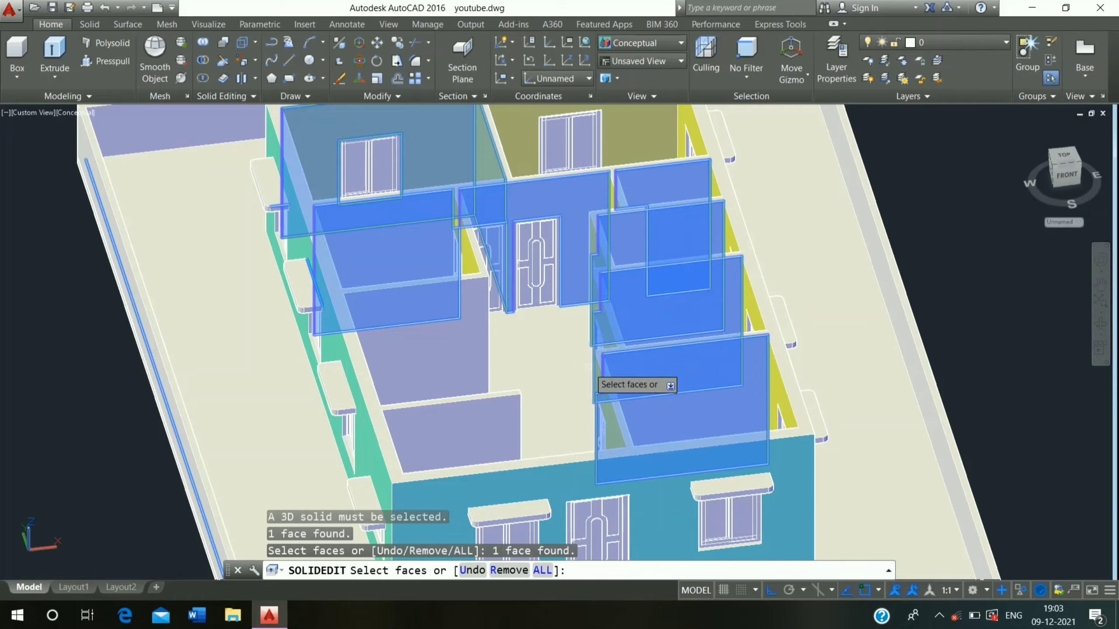
click(471, 312)
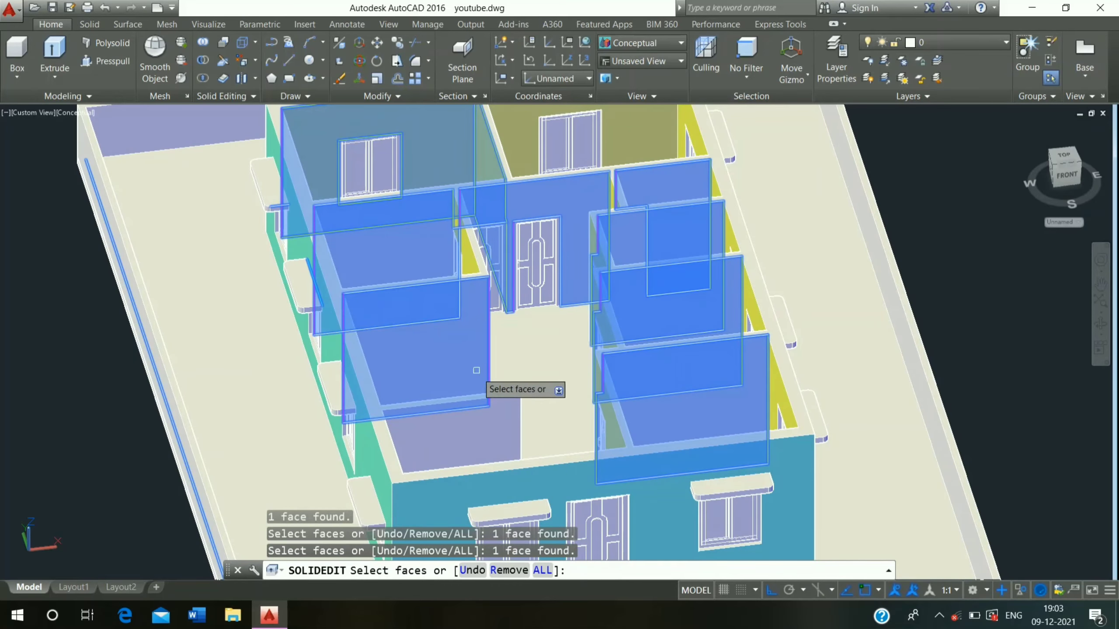
click(500, 402)
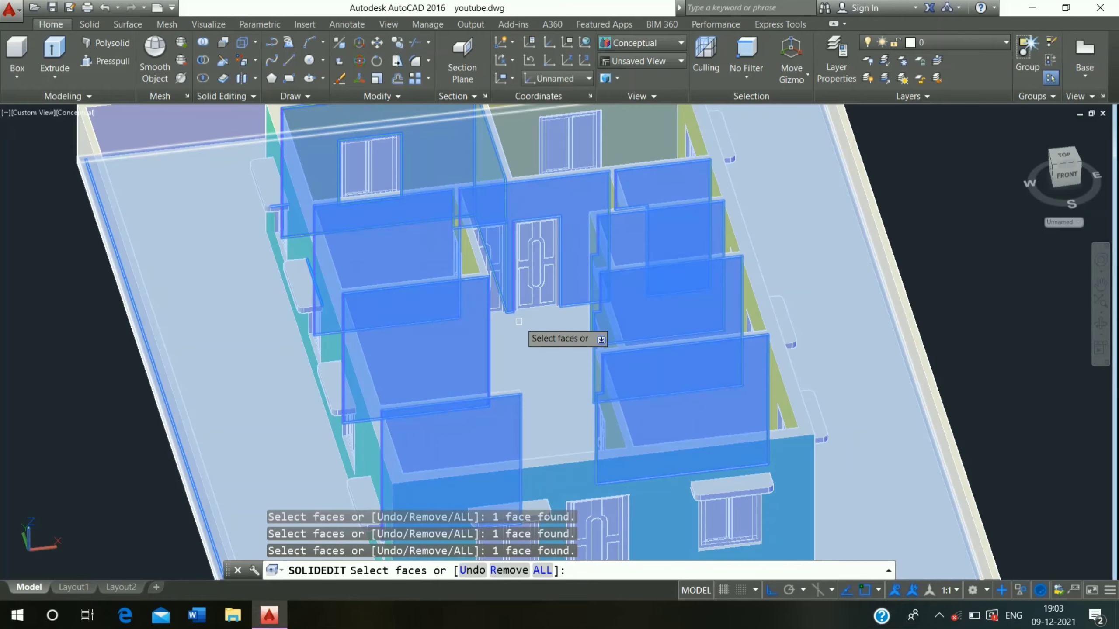
key(Return)
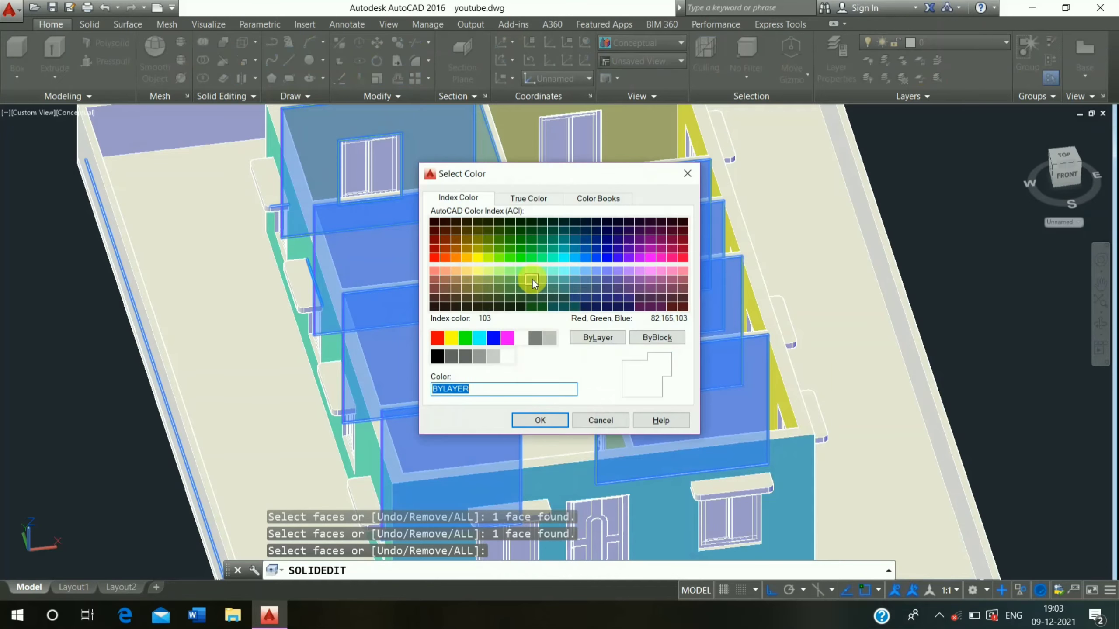
click(463, 338)
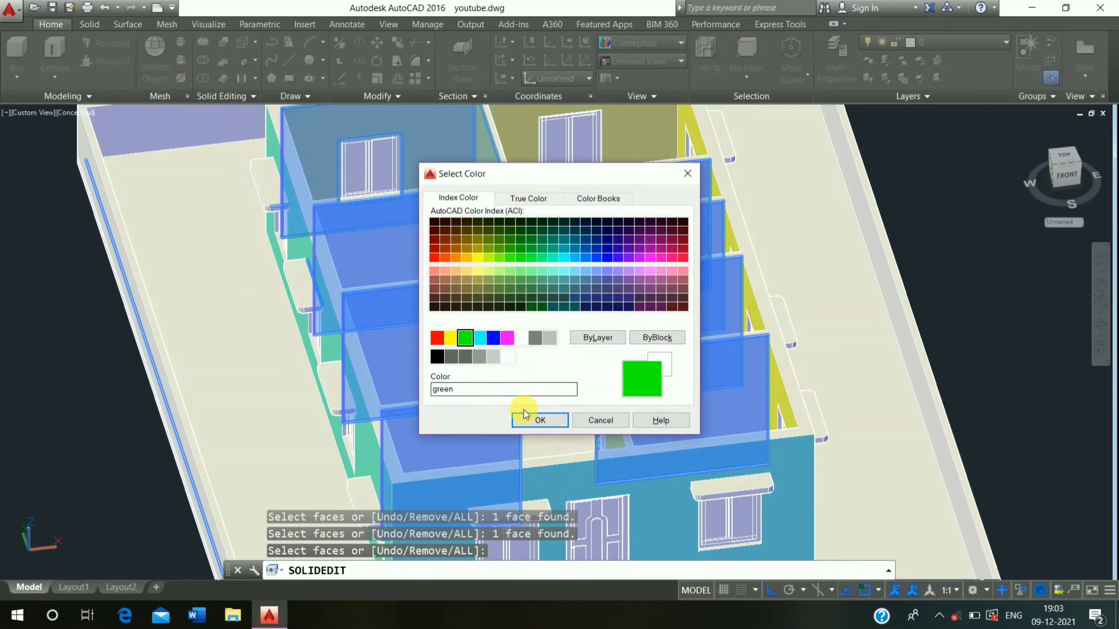
click(535, 421)
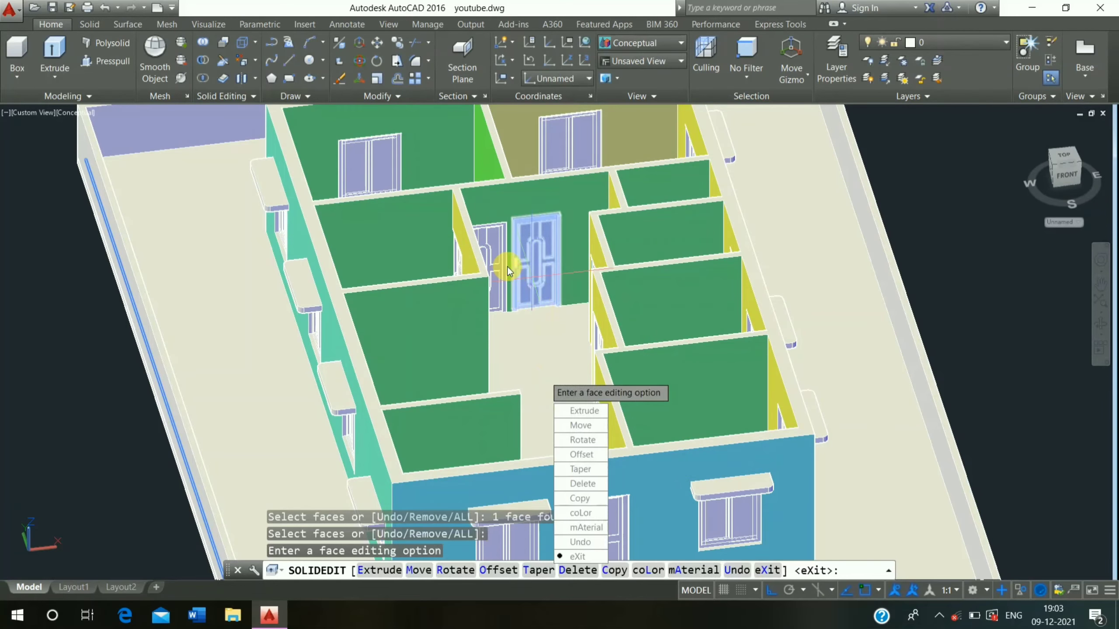
key(Escape)
key(Escape)
key(Escape)
Orbit the coloured house to an isometric view above its front corner
mouse_move(541, 354)
shift+middle_down()
mouse_move(606, 337)
mouse_move(608, 326)
shift+middle_up()
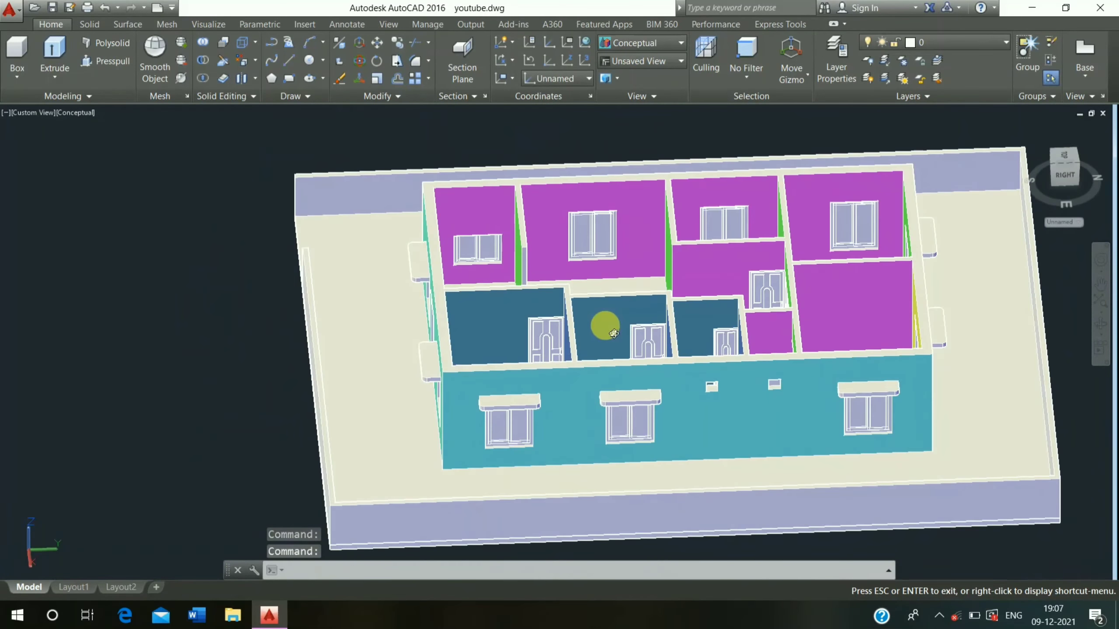
middle_drag(367, 325, 124, 325)
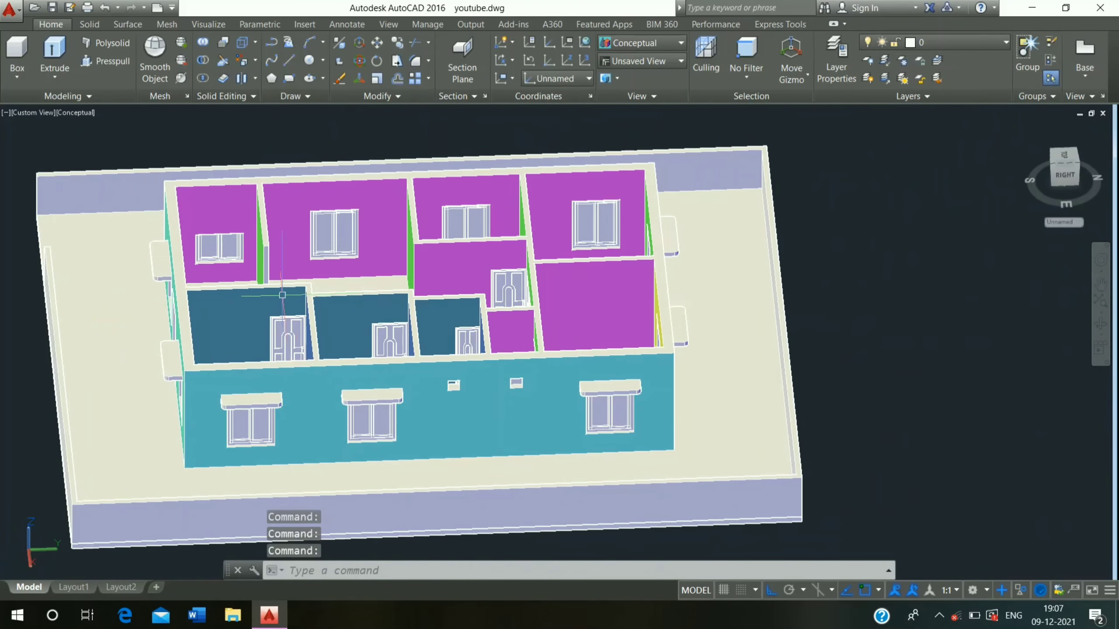
shift+middle_drag(283, 295, 210, 154)
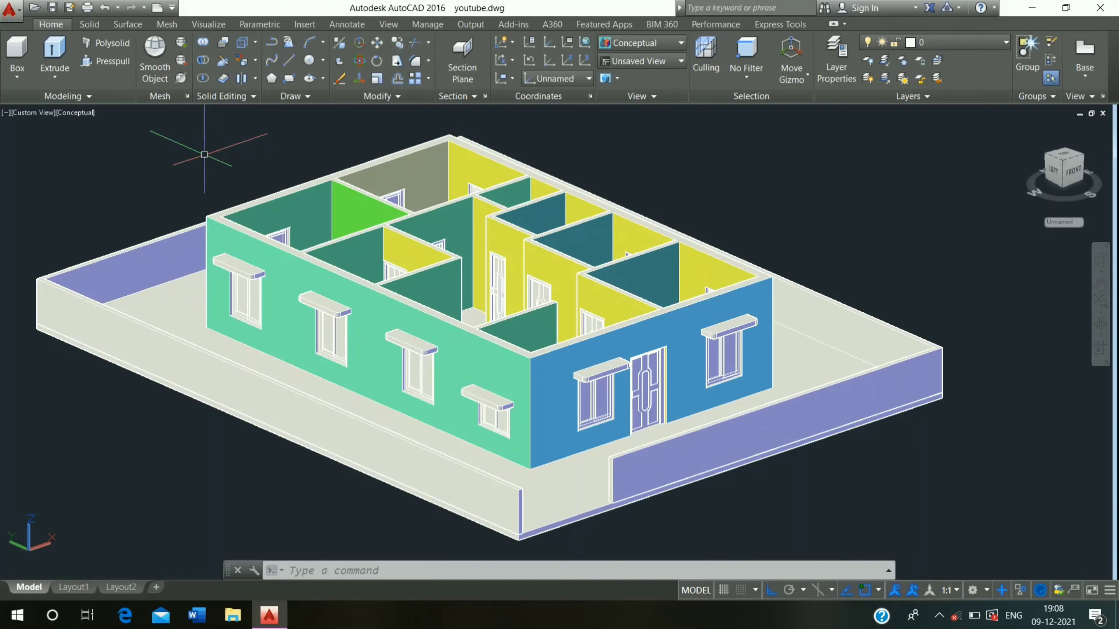
Draw a diagonal line between opposite wall corners across the first room
click(292, 58)
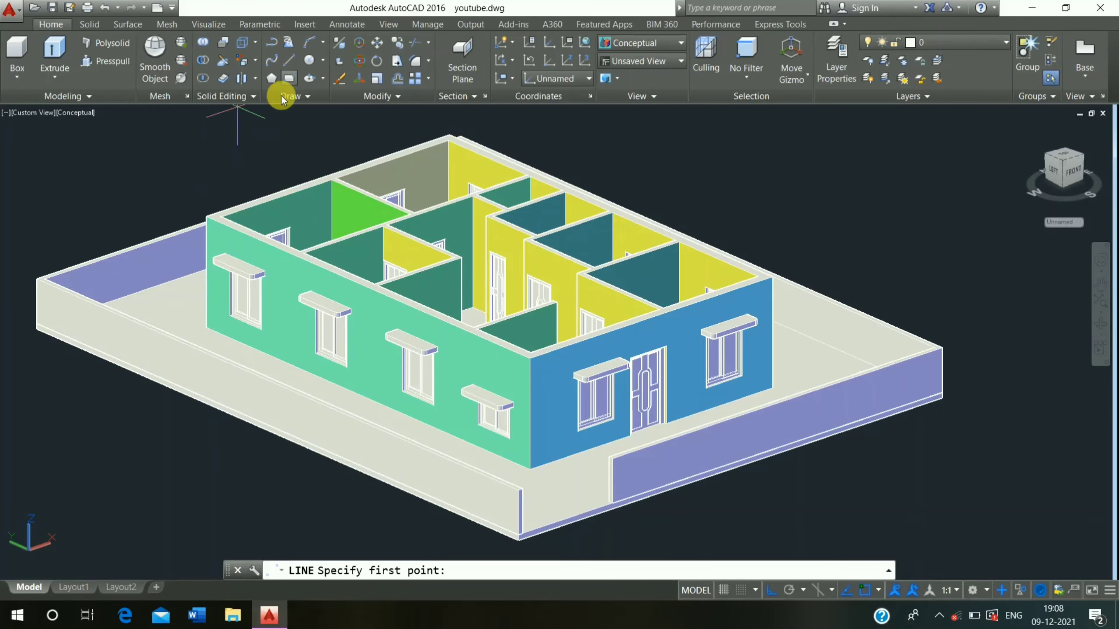
scroll(244, 173, up, 3)
scroll(244, 173, up, 2)
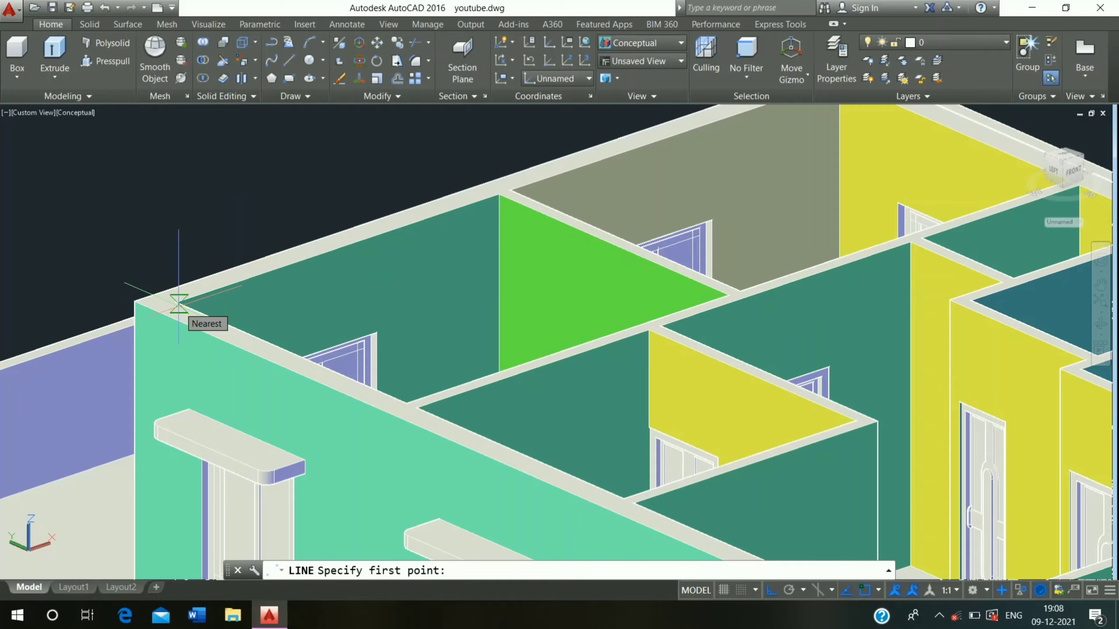
click(176, 303)
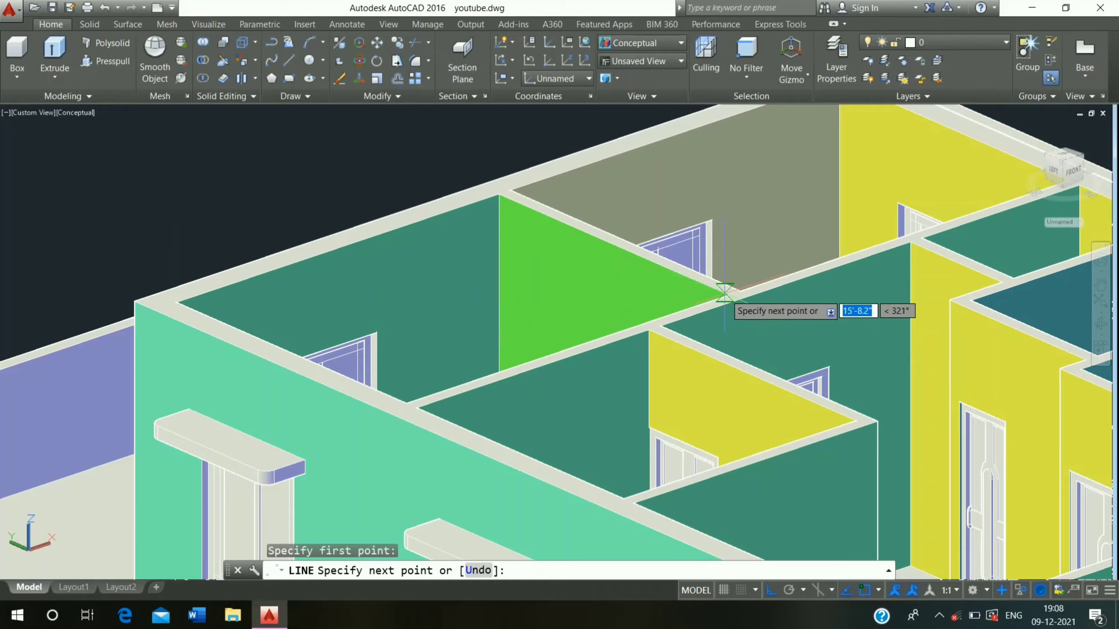
click(726, 293)
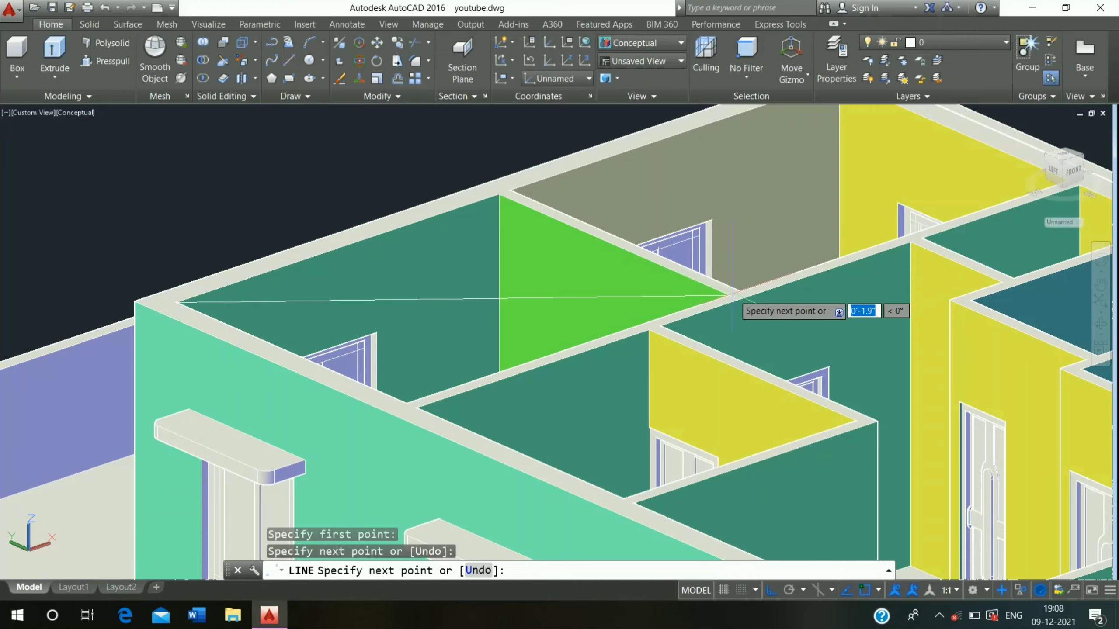
key(Return)
middle_drag(701, 275, 421, 328)
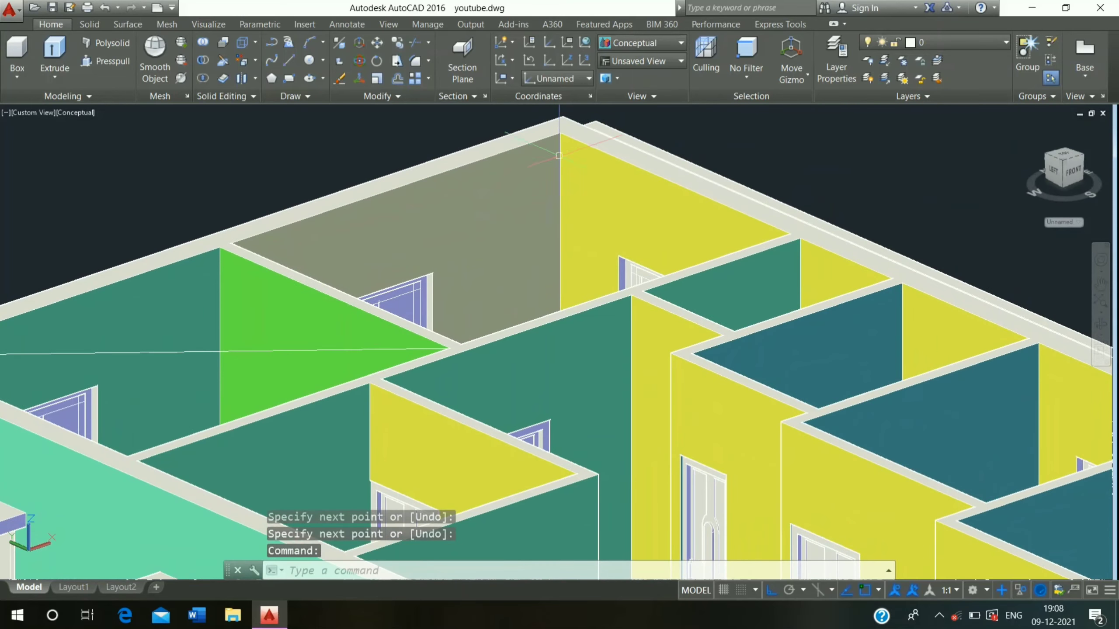
key(ctrl+a)
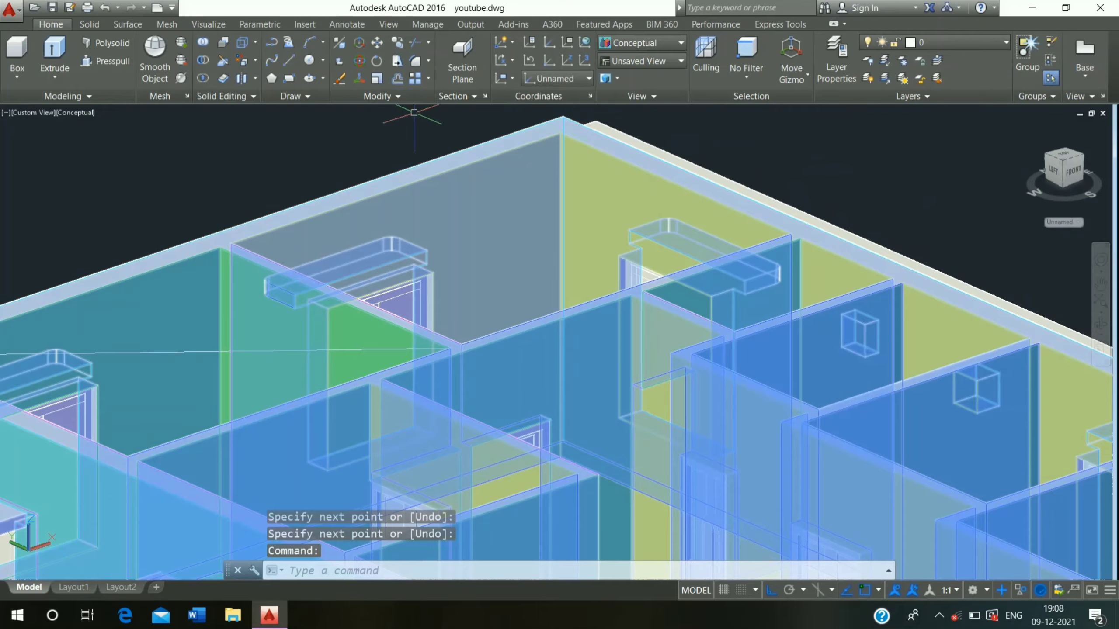
key(Escape)
Draw corner-to-corner diagonals across the next two rooms
key(Return)
click(560, 132)
click(461, 344)
mouse_move(461, 344)
middle_down()
mouse_move(377, 165)
mouse_move(464, 157)
middle_up()
key(Return)
key(Return)
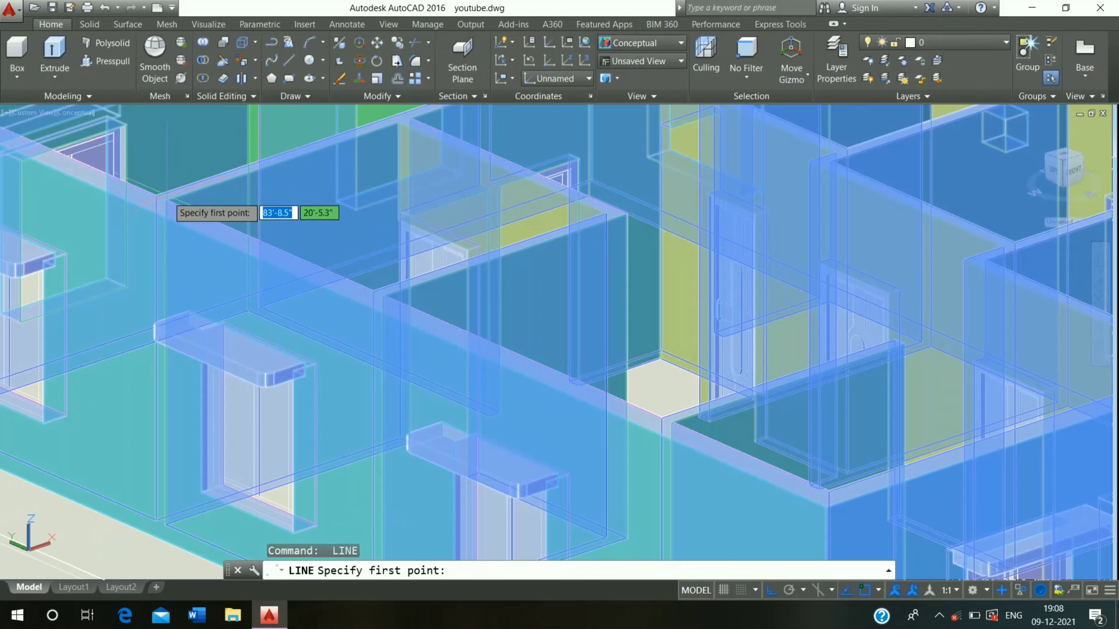
click(167, 204)
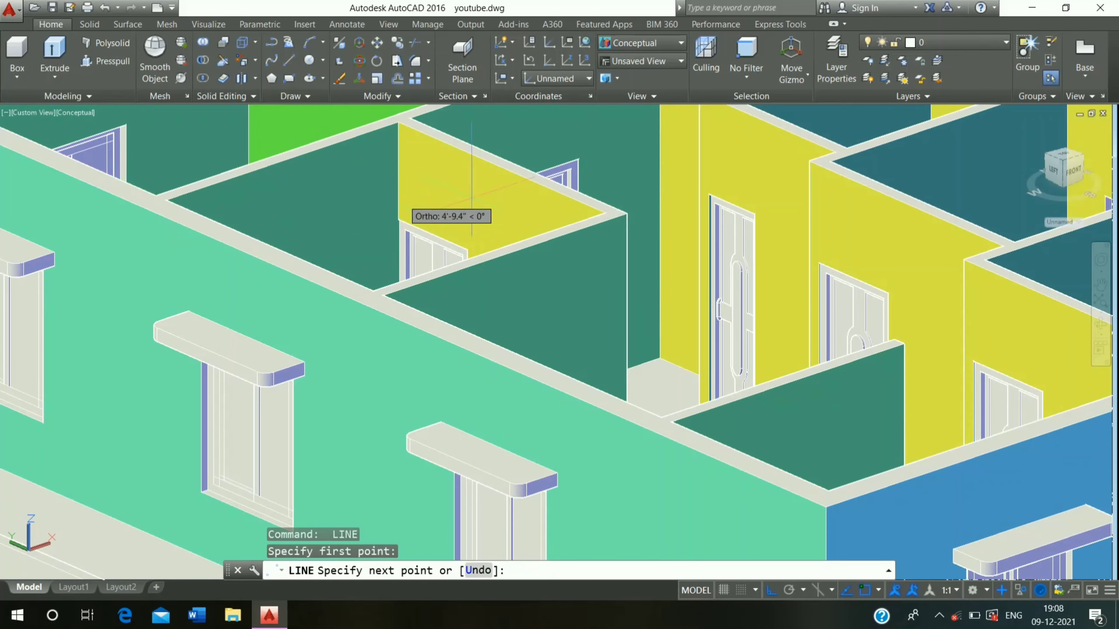
click(606, 213)
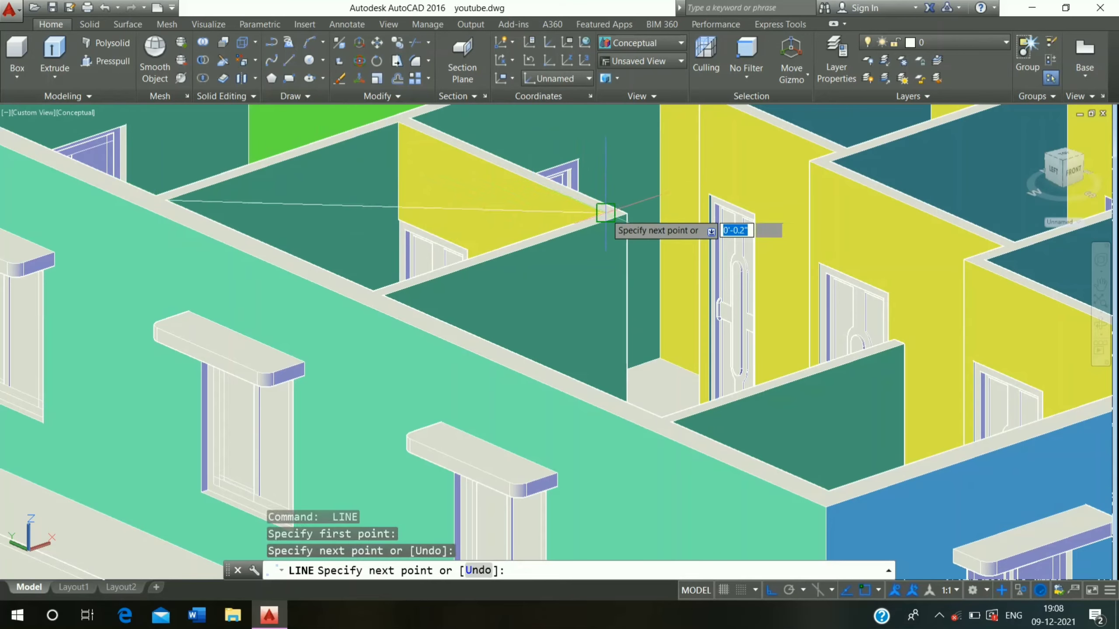
key(Return)
mouse_move(606, 223)
middle_down()
mouse_move(487, 310)
mouse_move(467, 193)
middle_up()
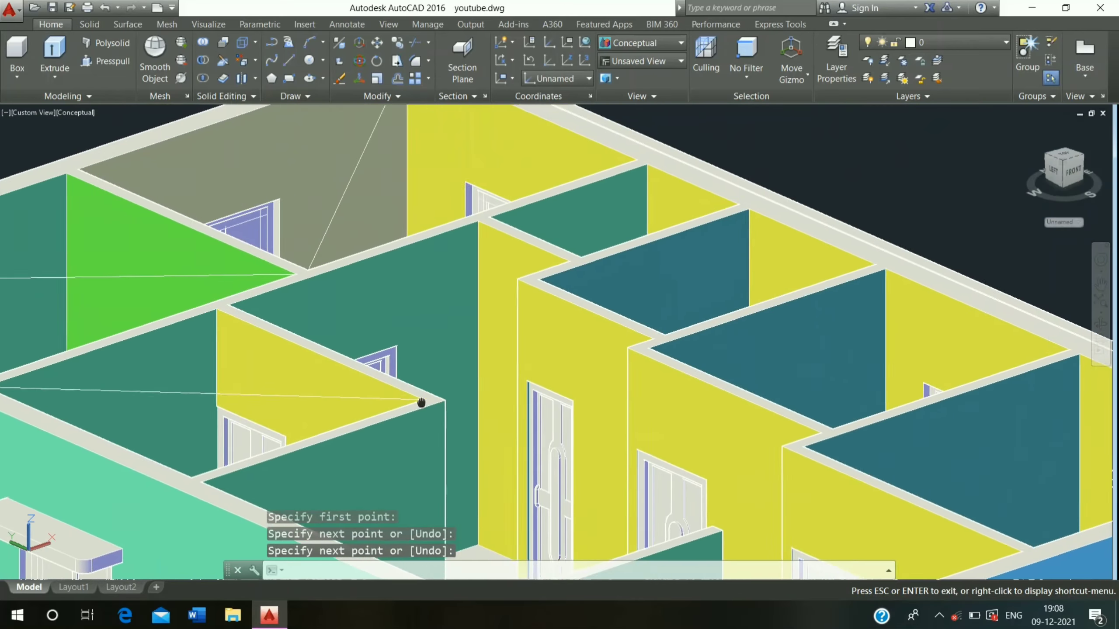
key(Return)
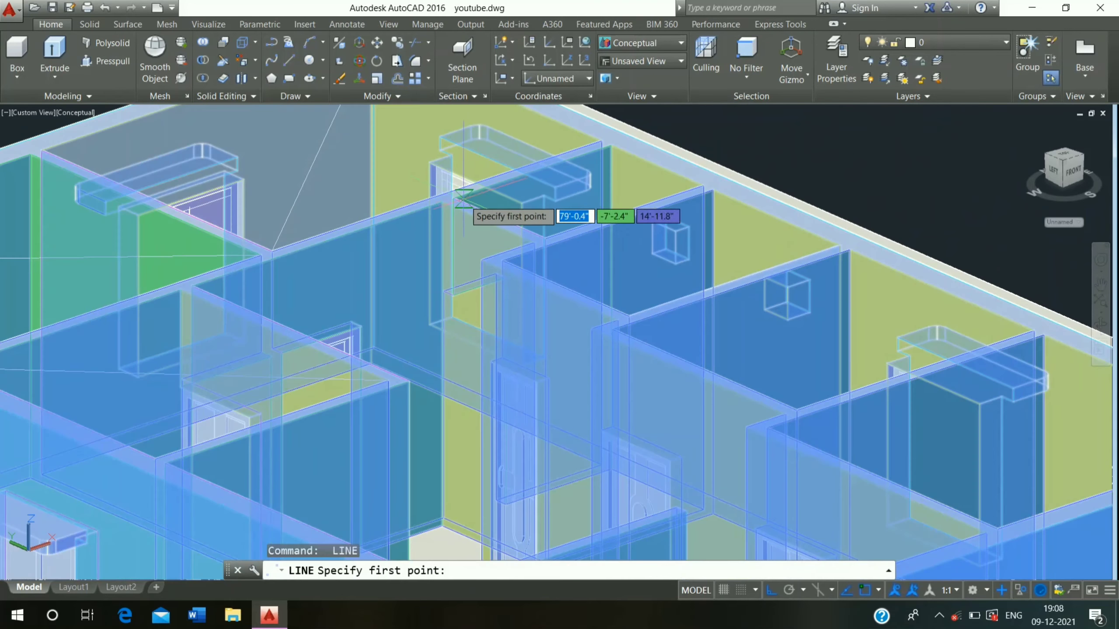
Draw corner-to-corner diagonals across two more rooms
click(452, 197)
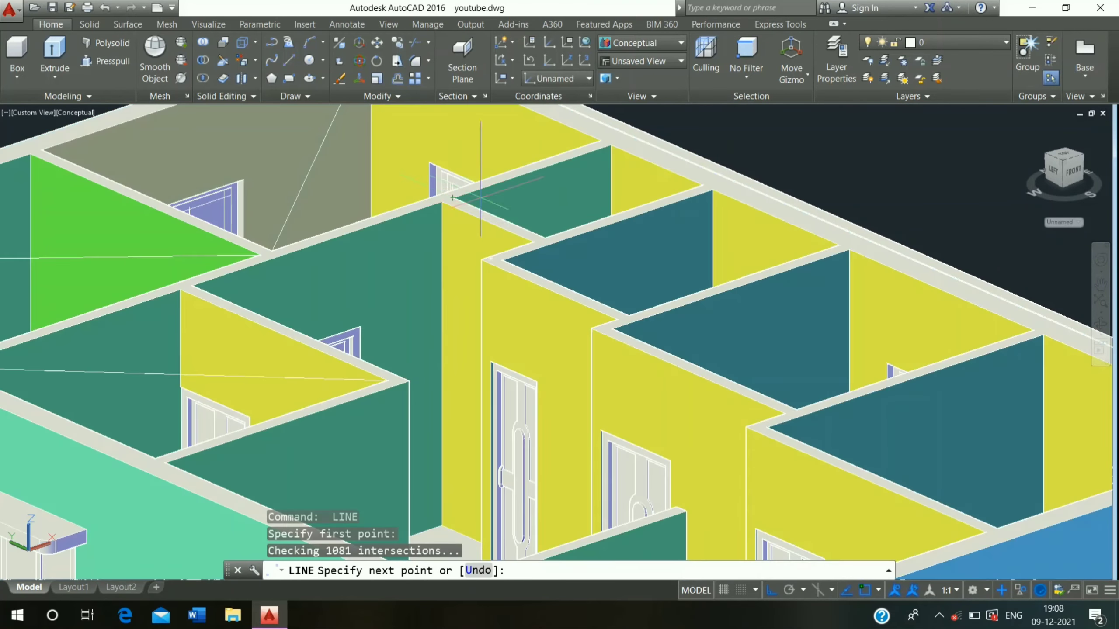
click(703, 185)
key(Return)
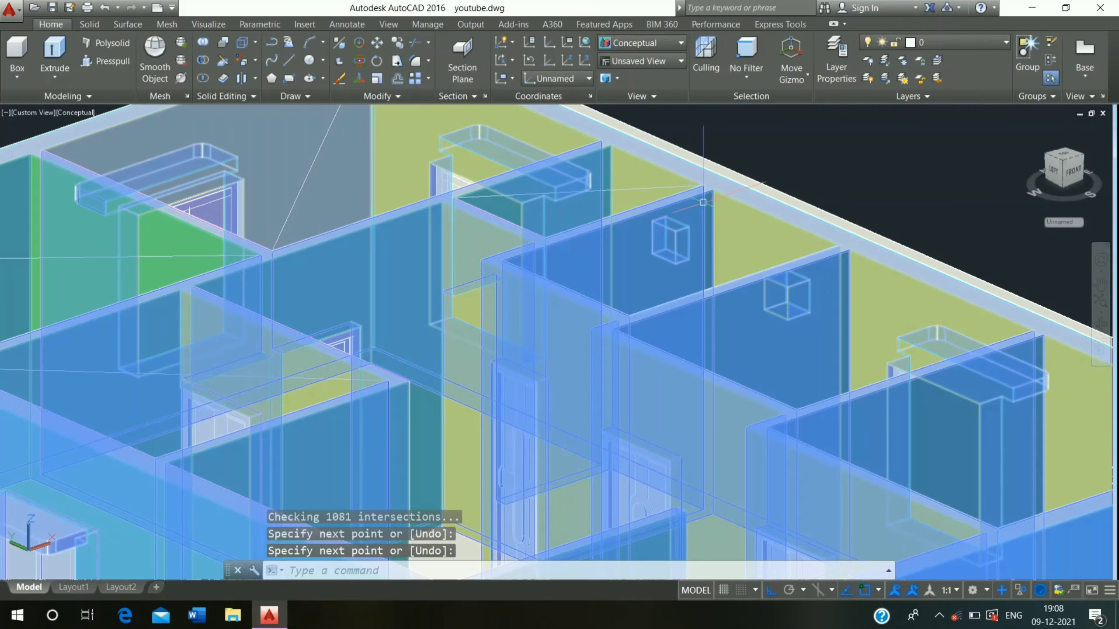
key(Return)
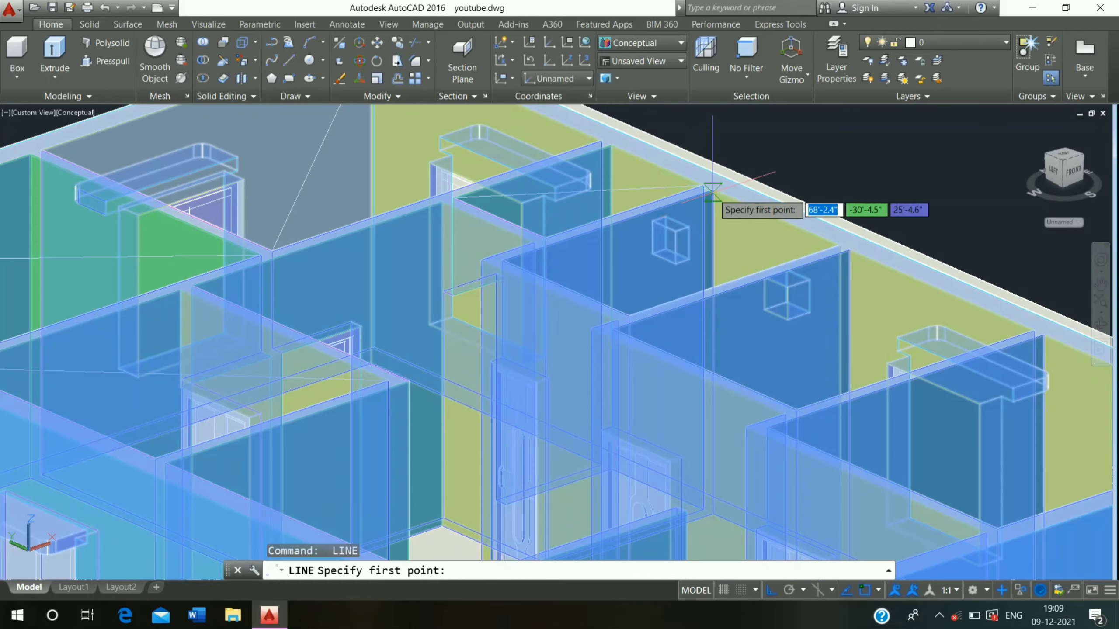
click(712, 193)
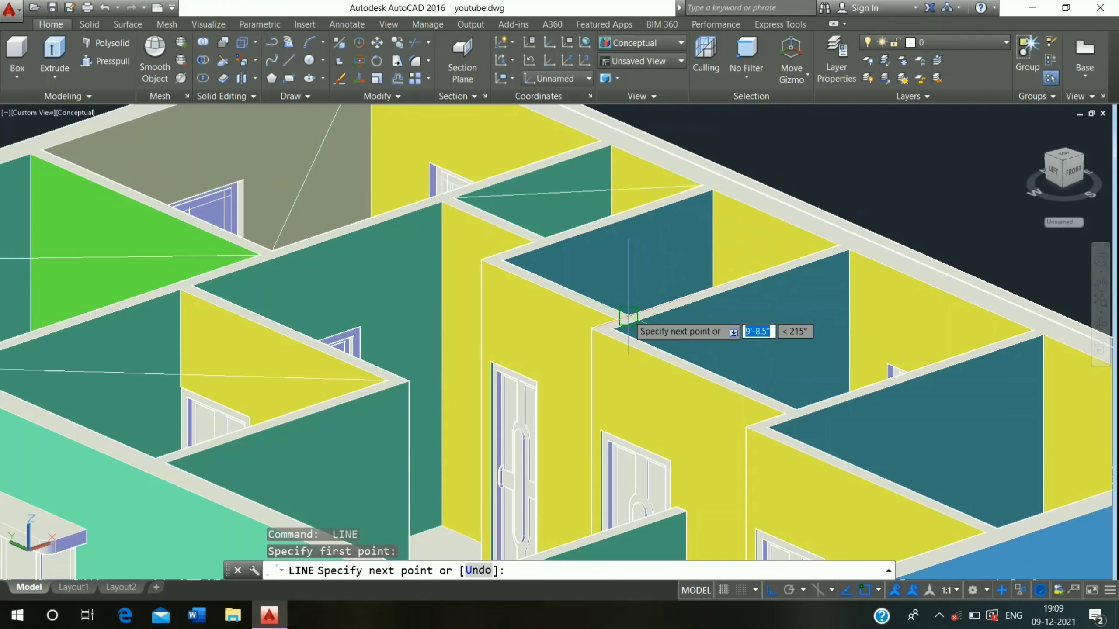
click(628, 317)
shift+middle_drag(628, 316, 529, 176)
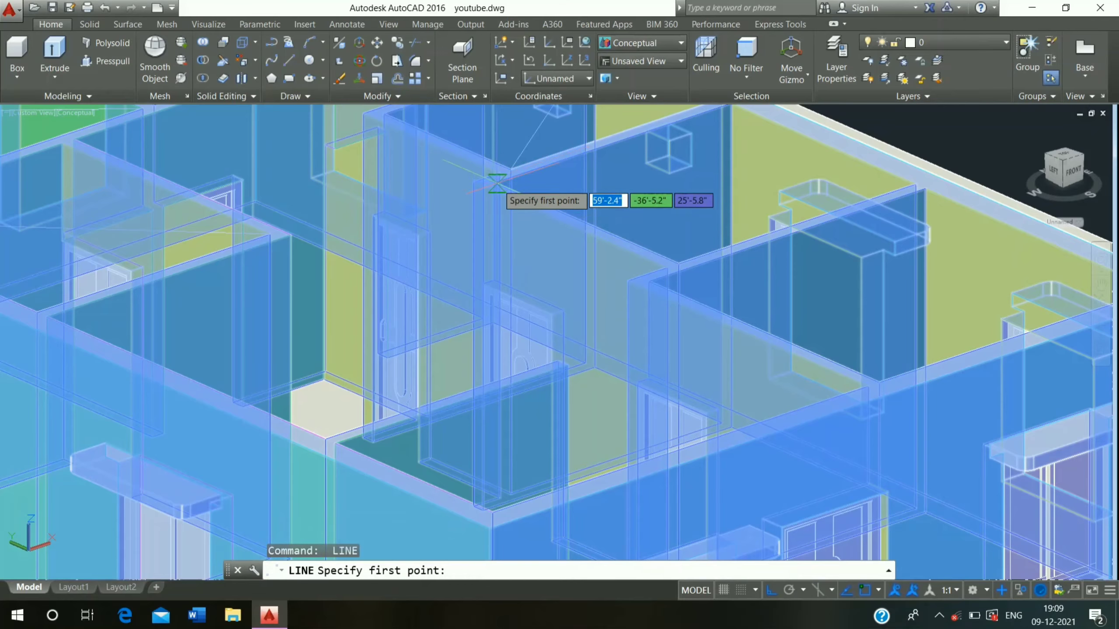
Draw both diagonals across the right-hand room's wall face
click(493, 182)
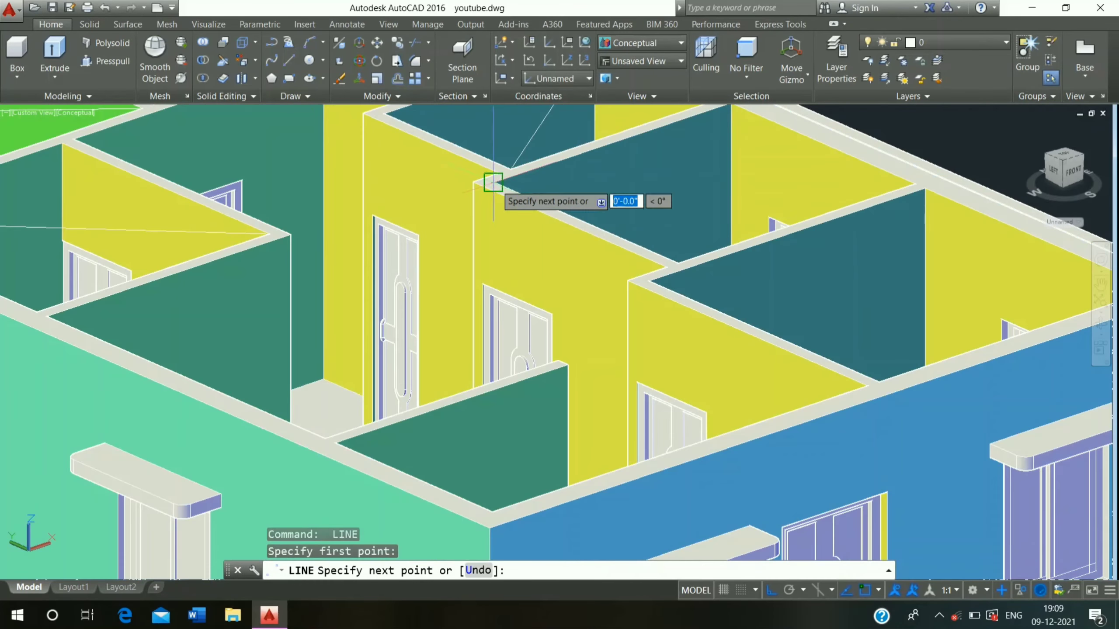
click(915, 183)
key(Return)
key(Return)
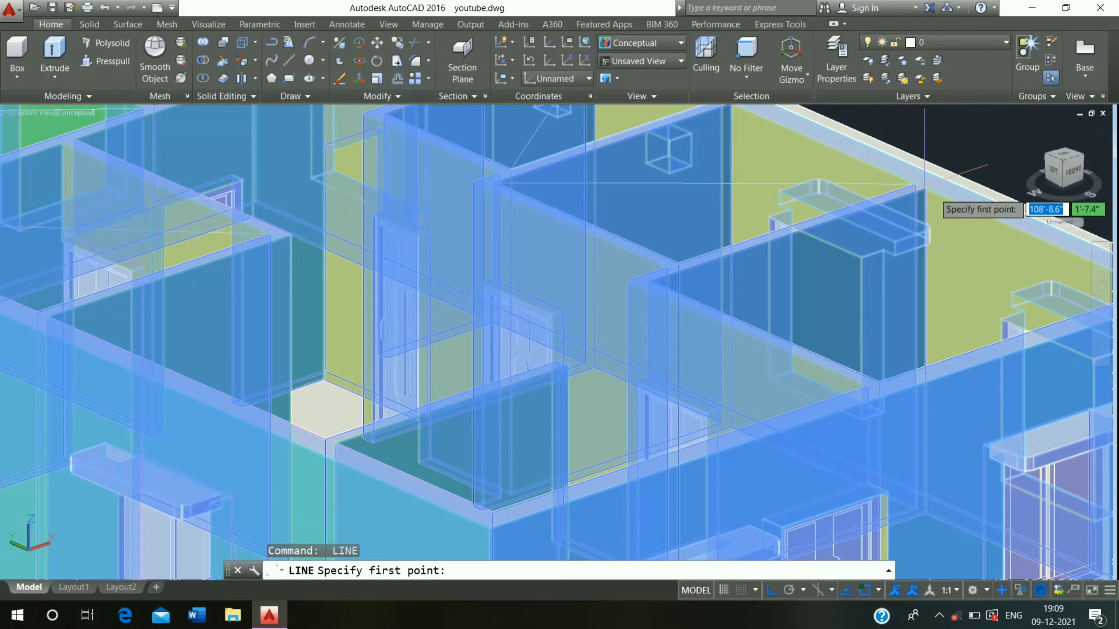
click(925, 188)
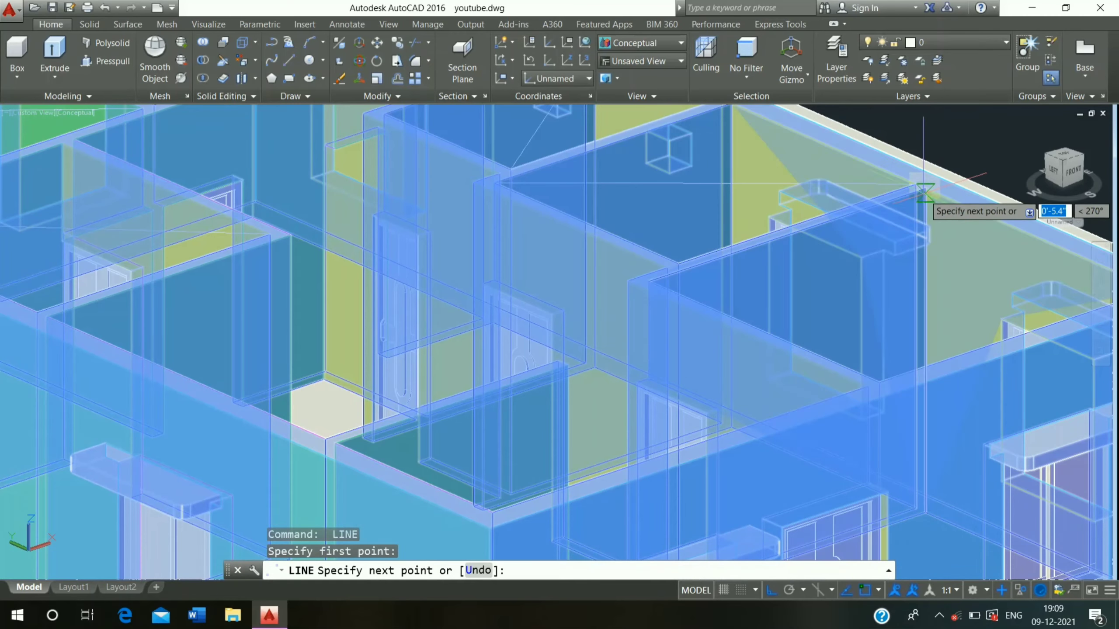
click(924, 192)
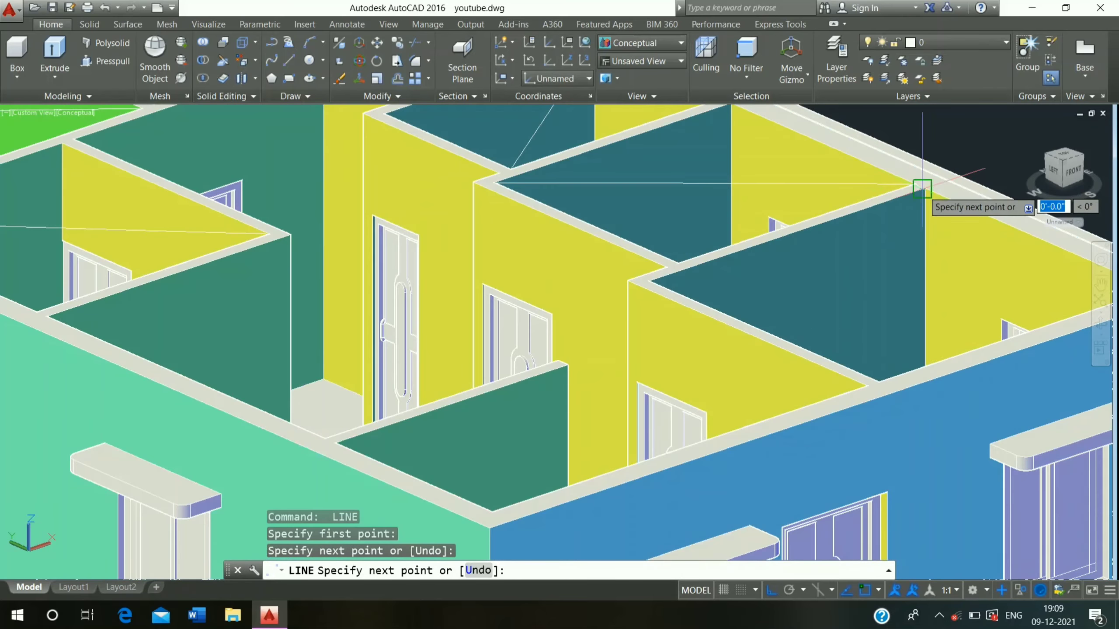
click(878, 382)
click(887, 300)
key(Escape)
middle_drag(887, 300, 682, 293)
key(Return)
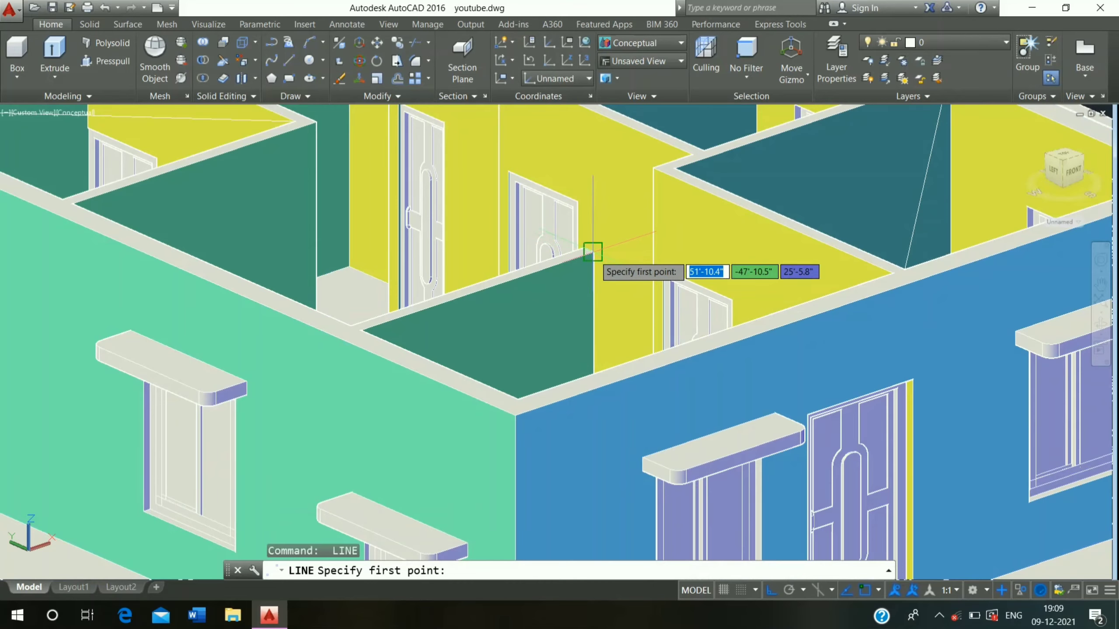
Draw a diagonal from the corner beside the door to the far corner
click(593, 252)
key(Escape)
key(Return)
scroll(519, 344, down, 5)
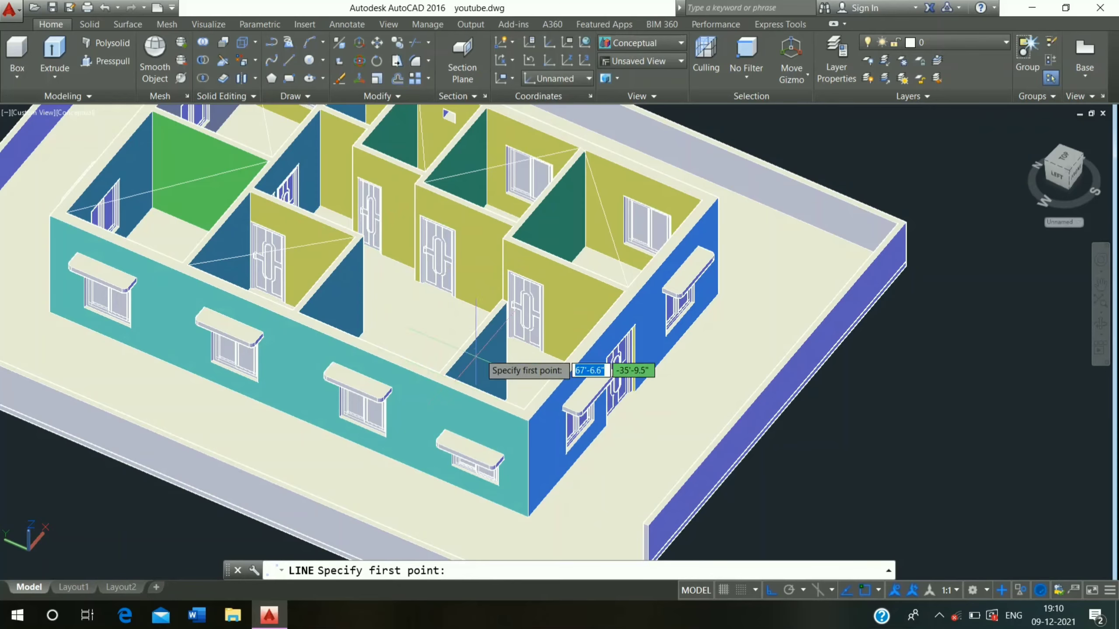
scroll(507, 304, up, 5)
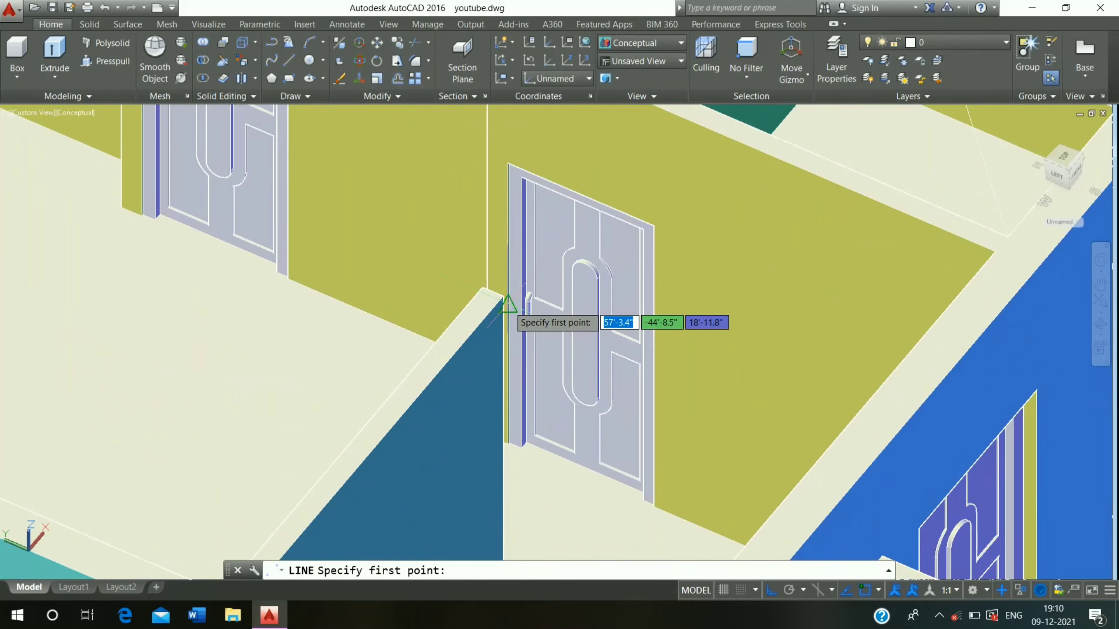
click(503, 303)
middle_drag(516, 379, 528, 167)
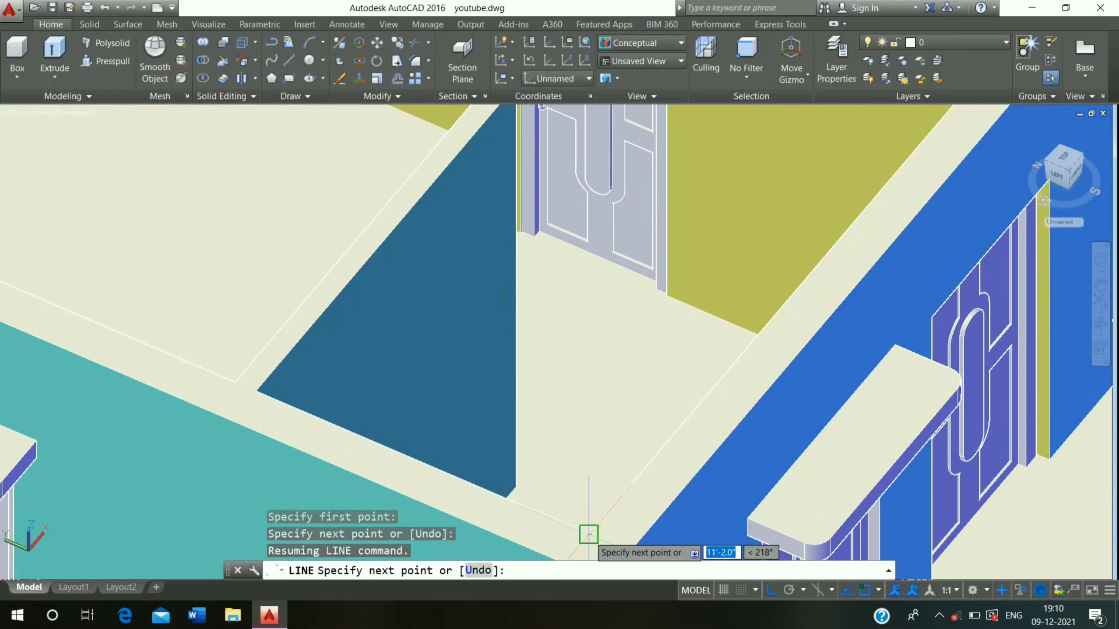
click(590, 532)
key(Return)
scroll(614, 475, down, 3)
scroll(694, 482, up, 2)
key(Return)
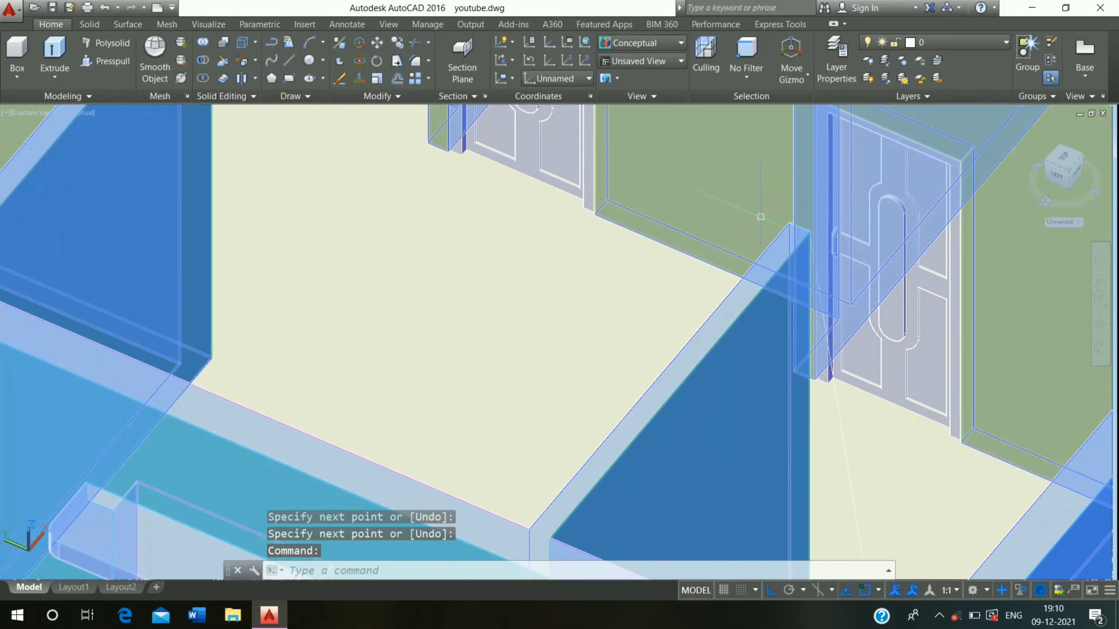
Draw the last room diagonal with the L command, then end line drawing
text(l)
key(Return)
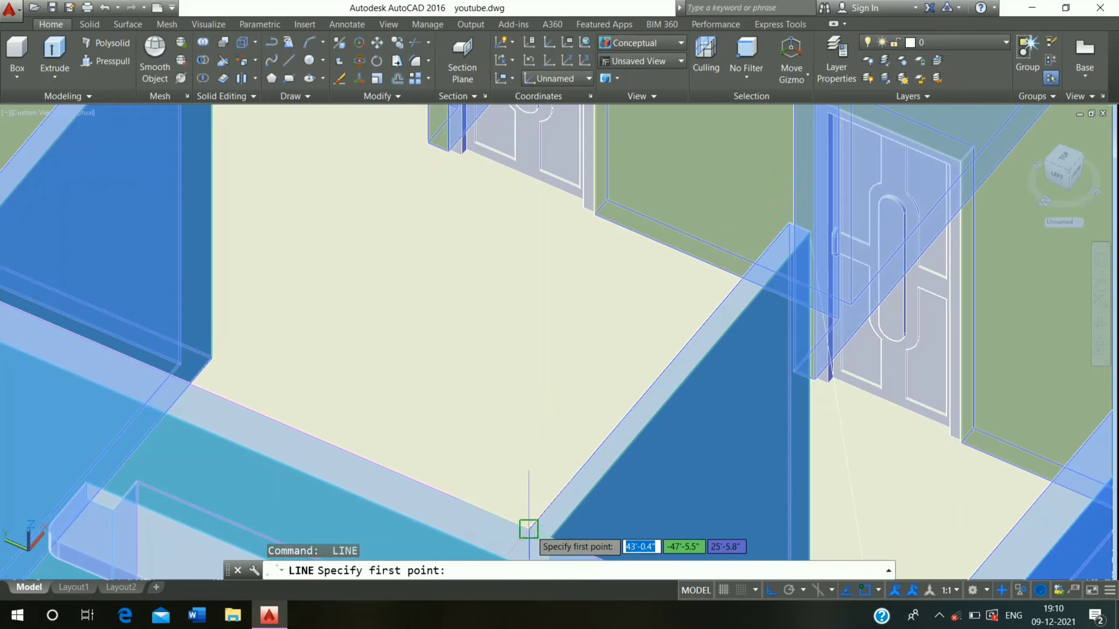
click(529, 529)
scroll(529, 529, down, 5)
middle_drag(532, 532, 643, 419)
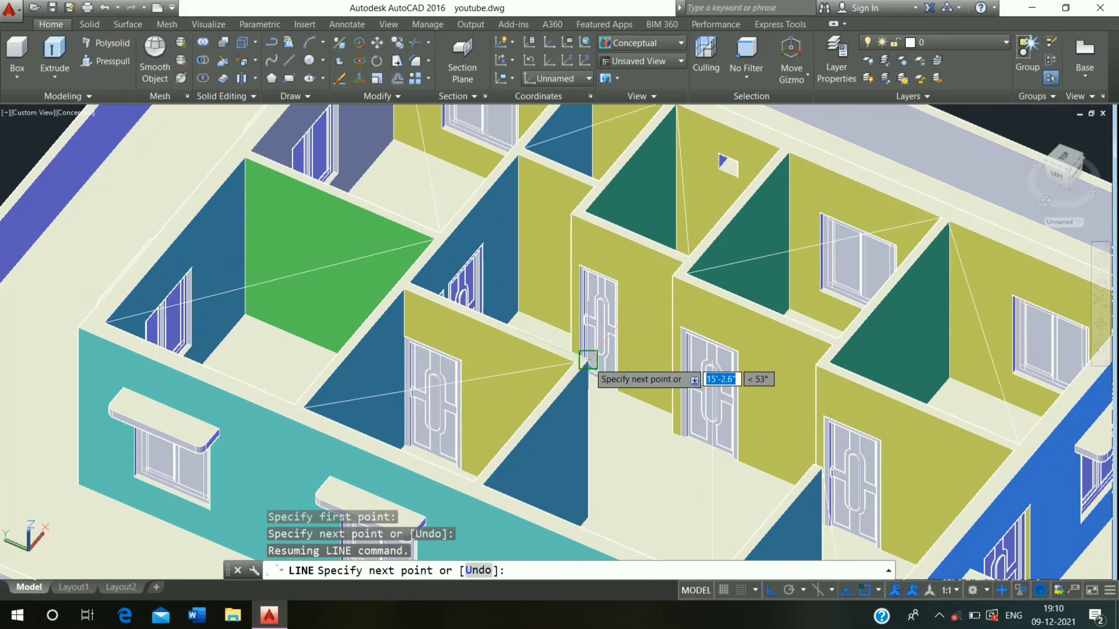
click(588, 362)
key(Escape)
Orbit the finished house to the other side and bring up the Visualize lighting tools
scroll(450, 403, down, 5)
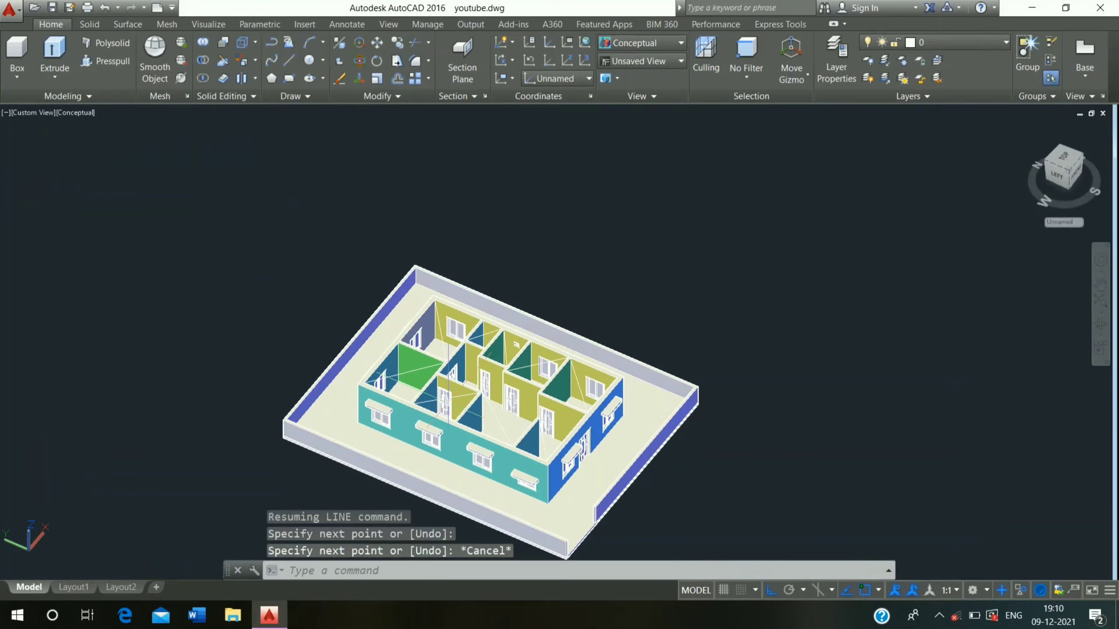
scroll(448, 423, up, 2)
shift+middle_drag(447, 423, 559, 417)
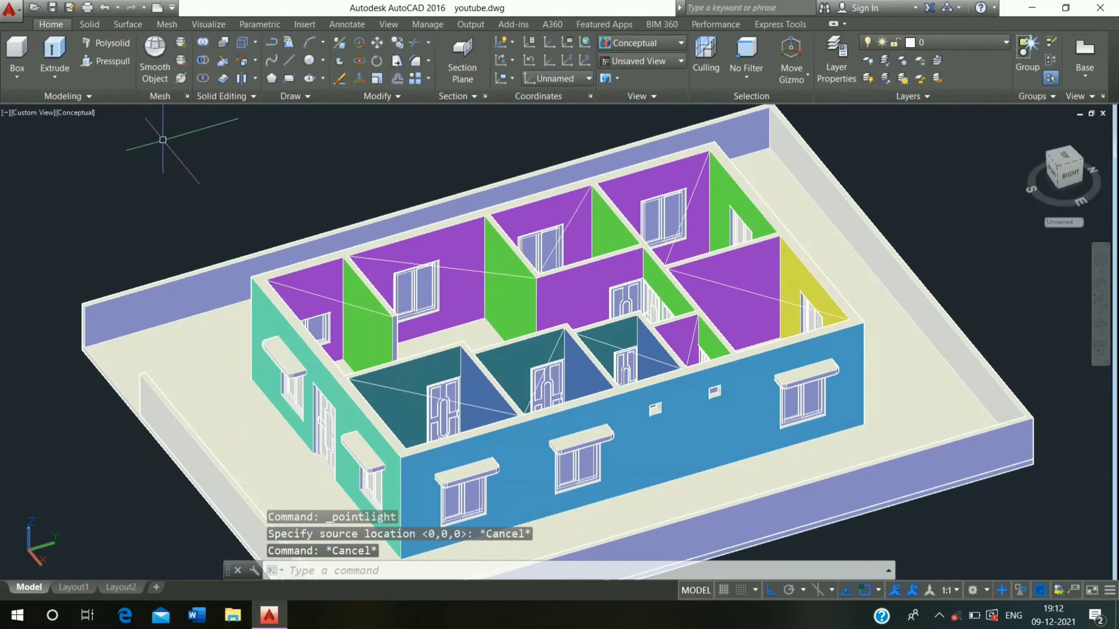
click(209, 25)
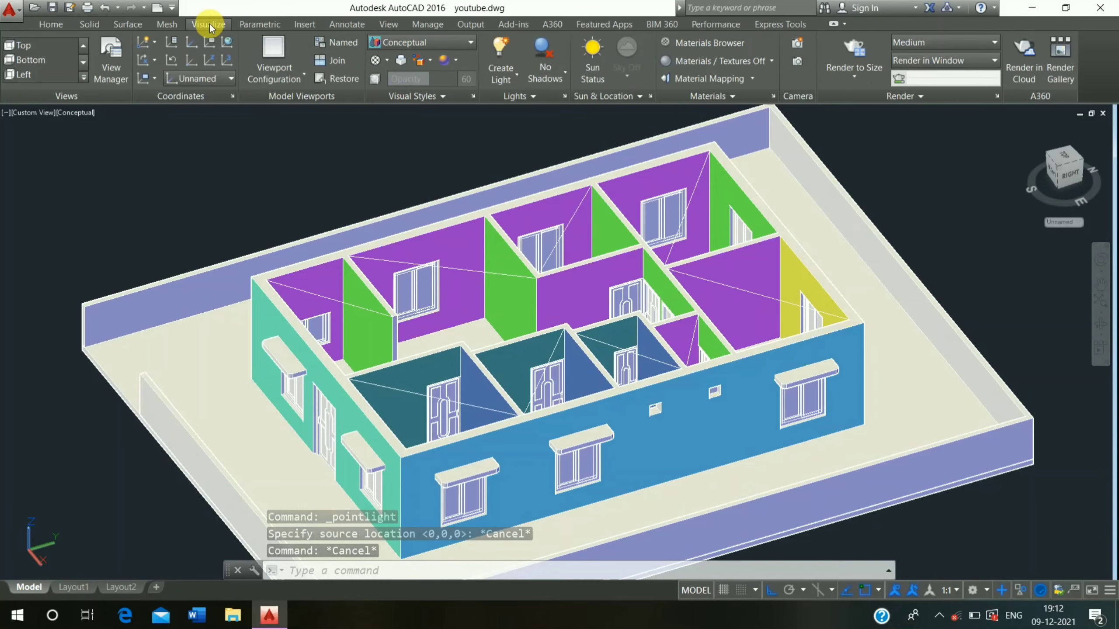
Place a point light with intensity 15 in the left rear purple room
click(500, 48)
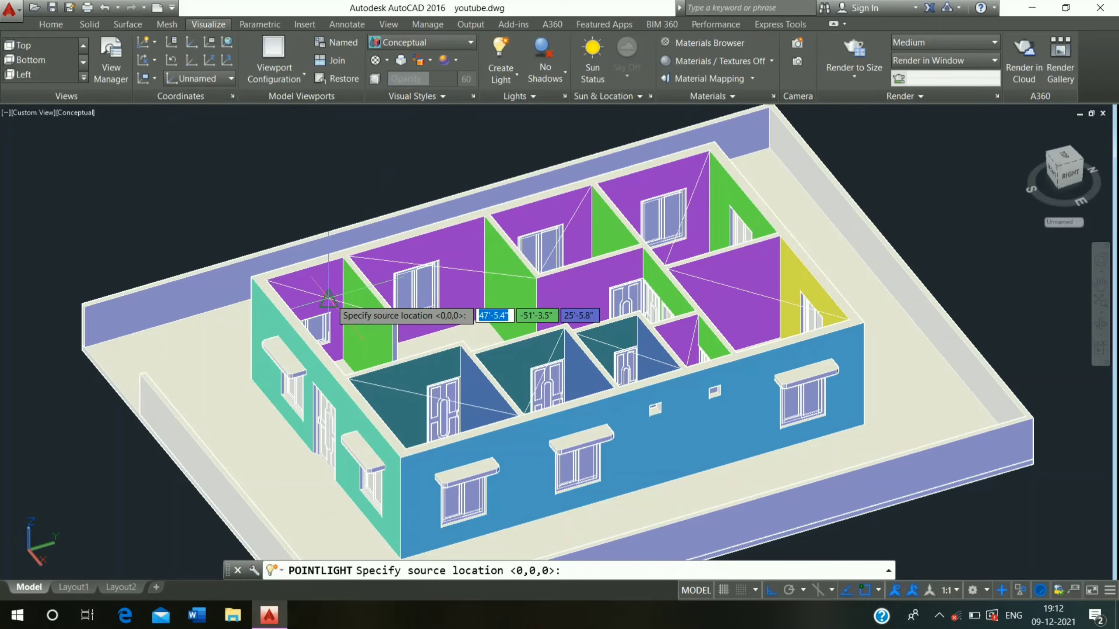
click(329, 300)
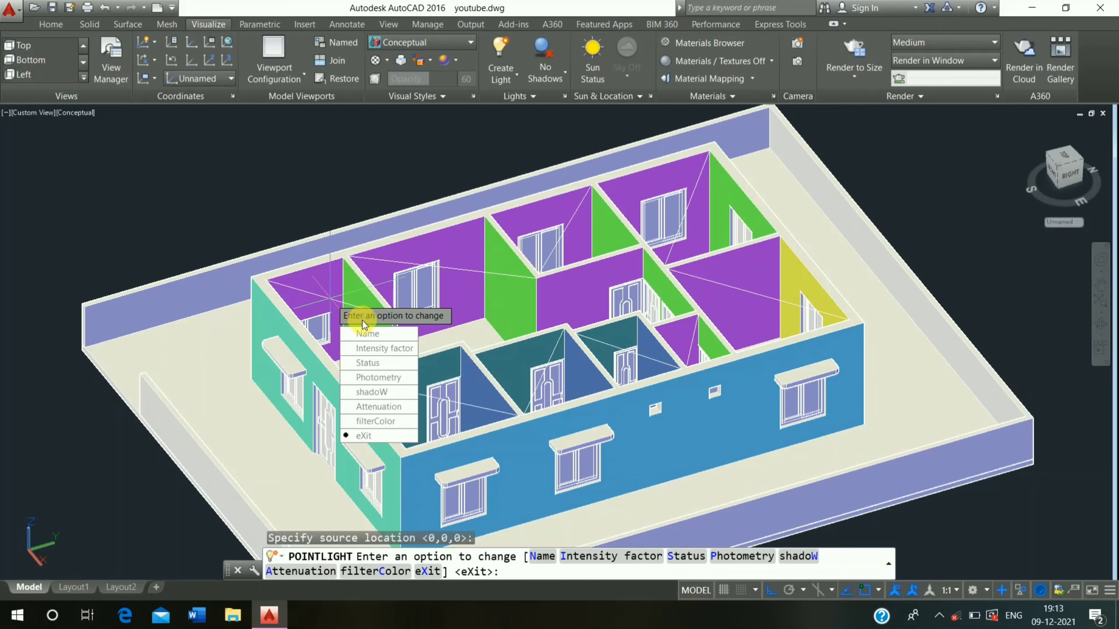
text(i)
key(Return)
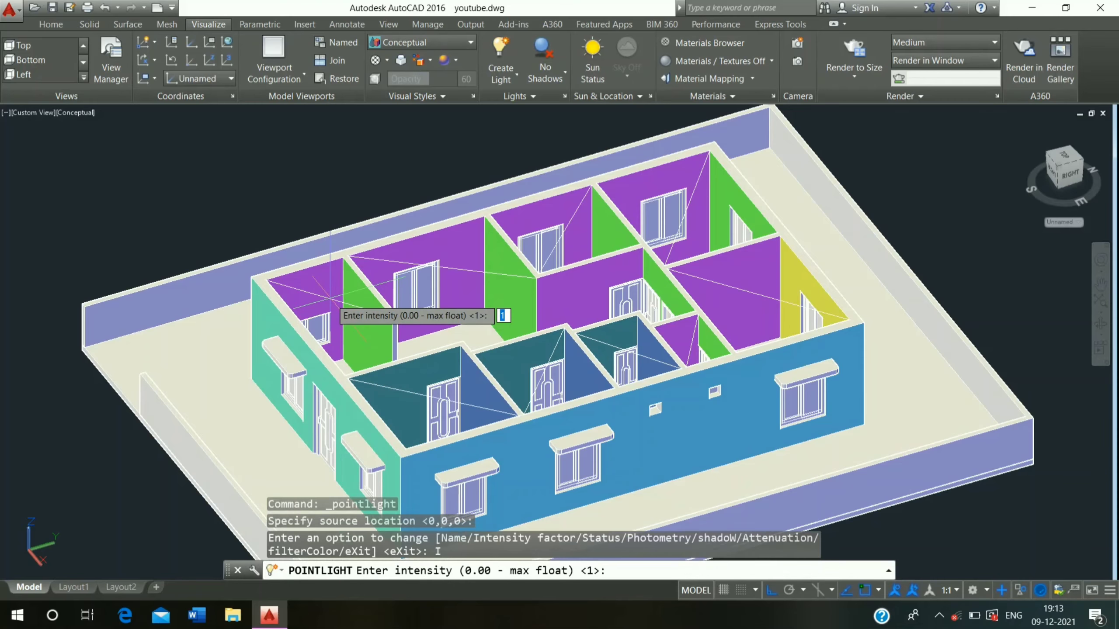
text(15)
key(Return)
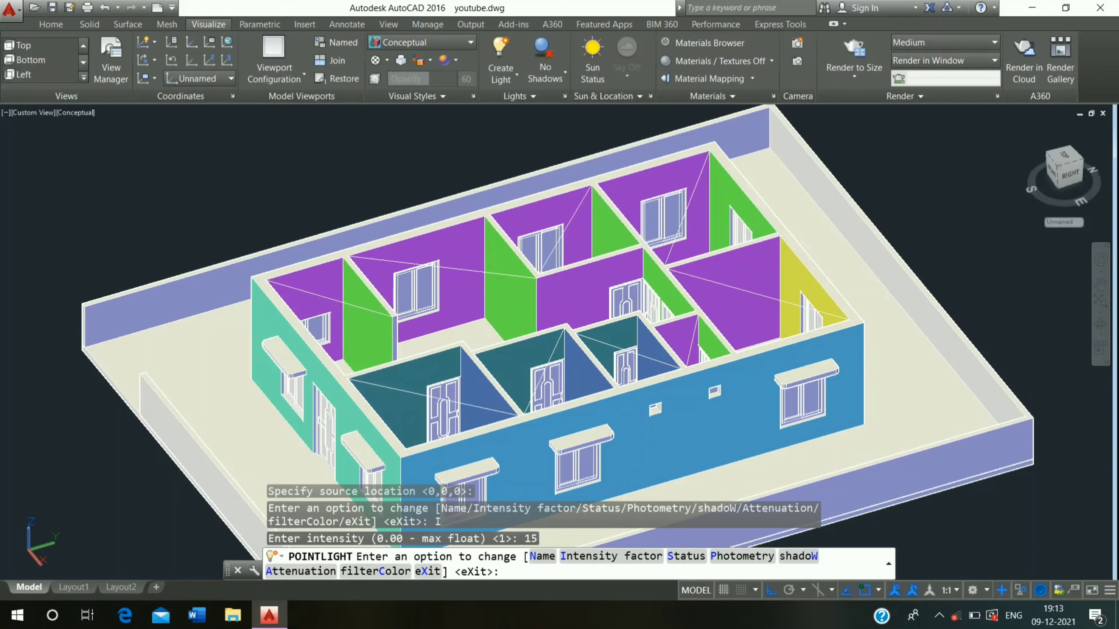
key(Return)
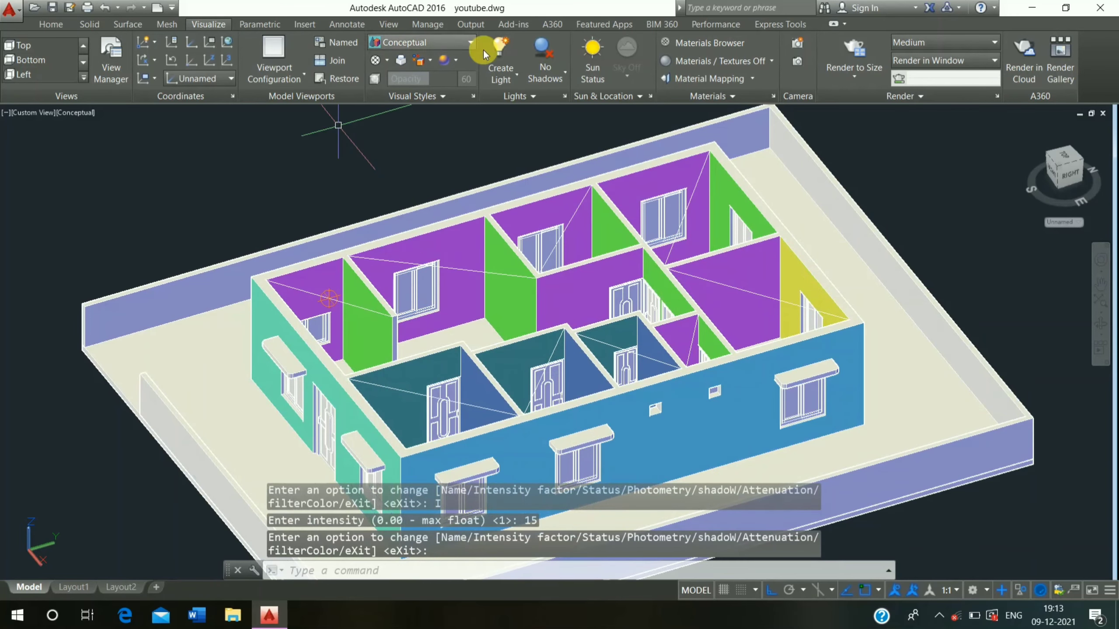
Add a second intensity-15 point light in the neighbouring purple room
click(499, 48)
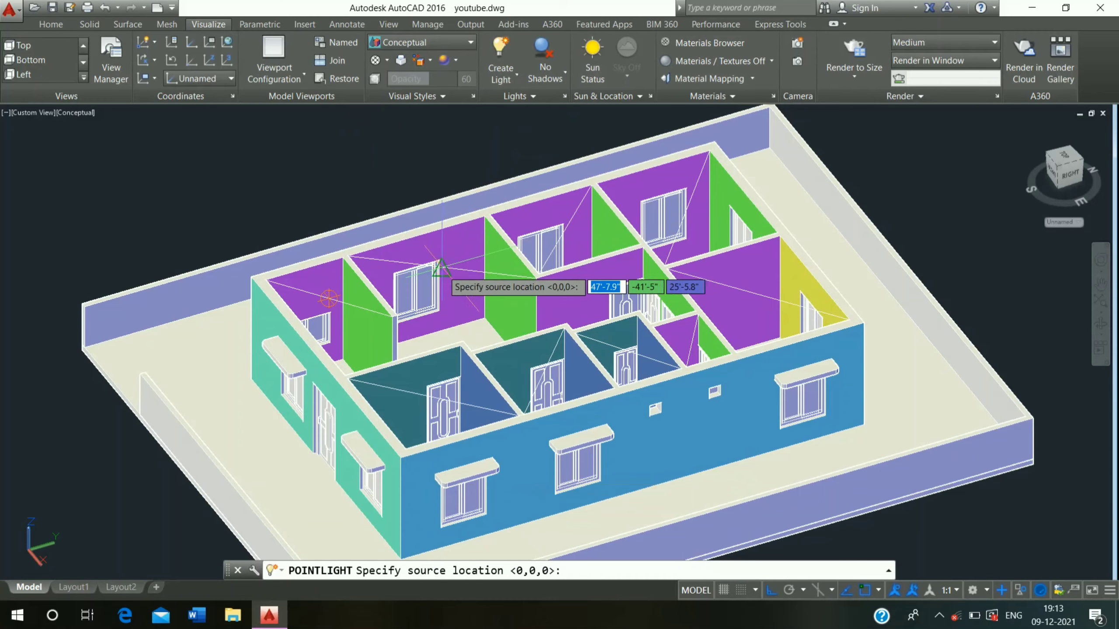
click(443, 267)
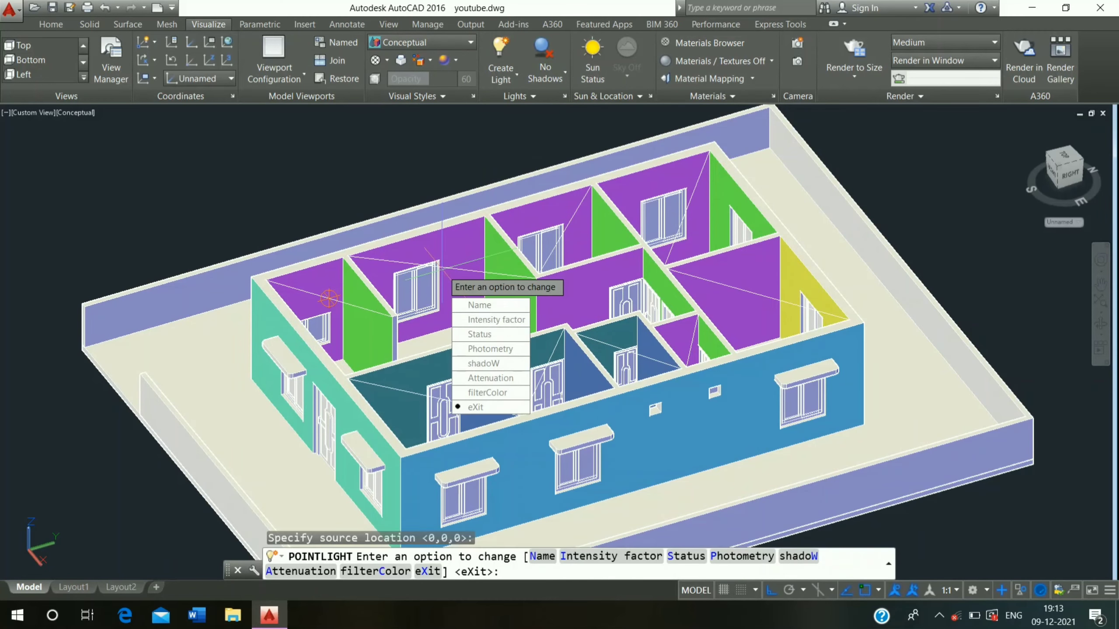
click(502, 320)
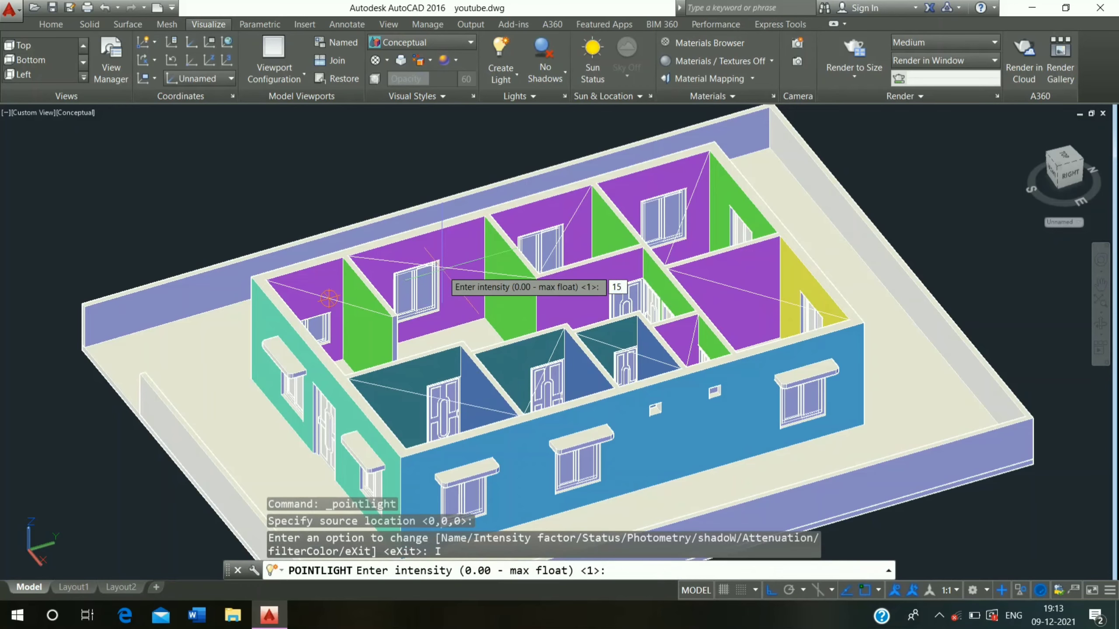
key(Return)
key(Return)
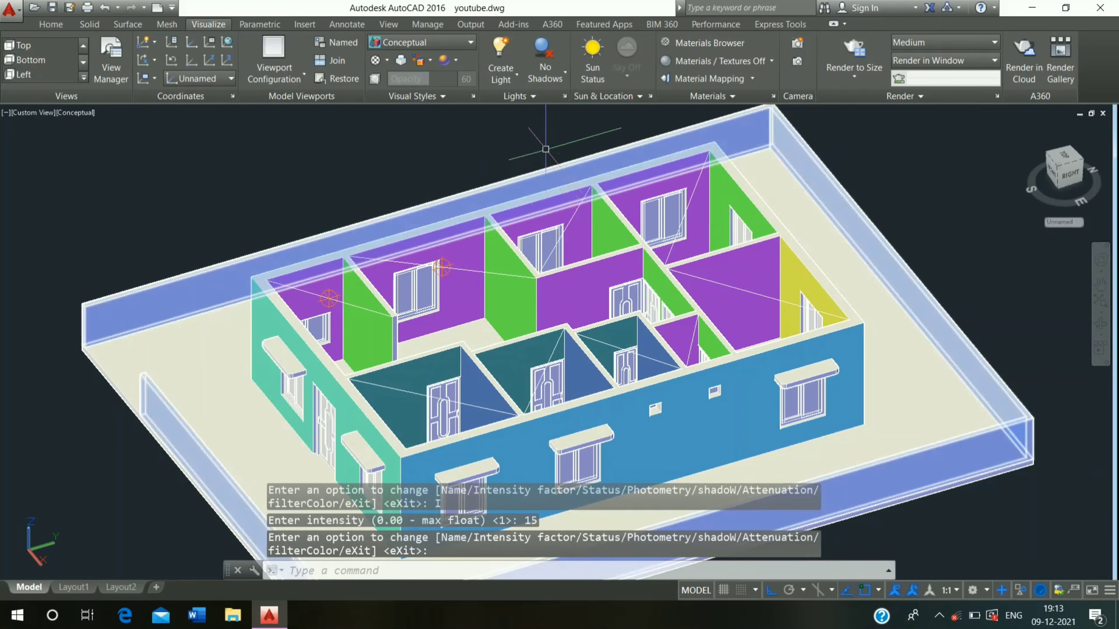
click(500, 51)
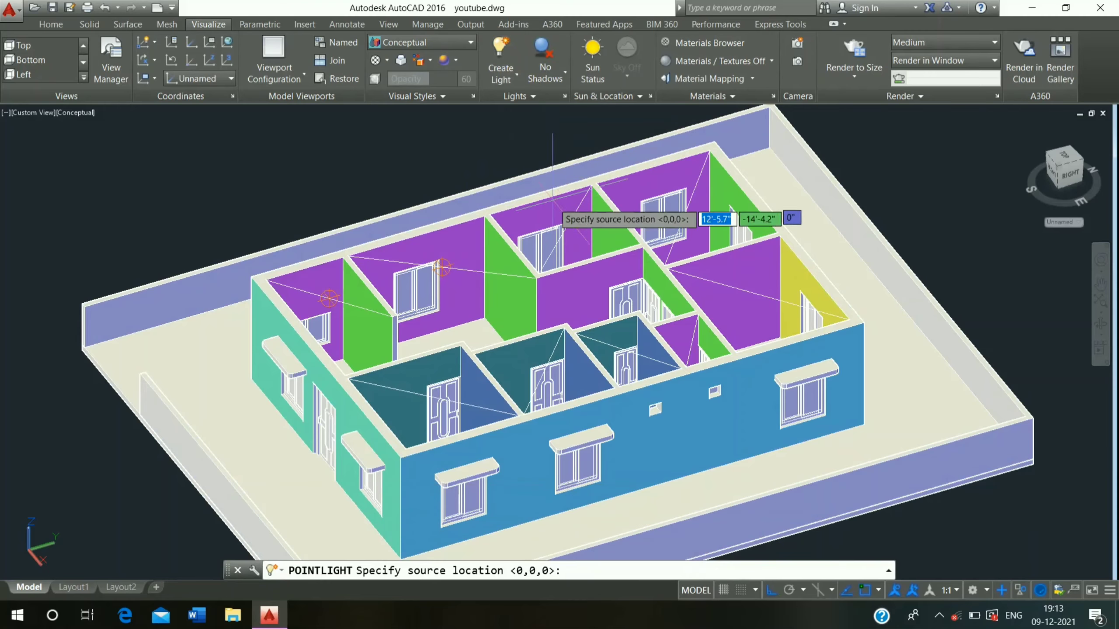
Place an intensity-15 point light in the rear middle room
shift+middle_drag(558, 240, 548, 229)
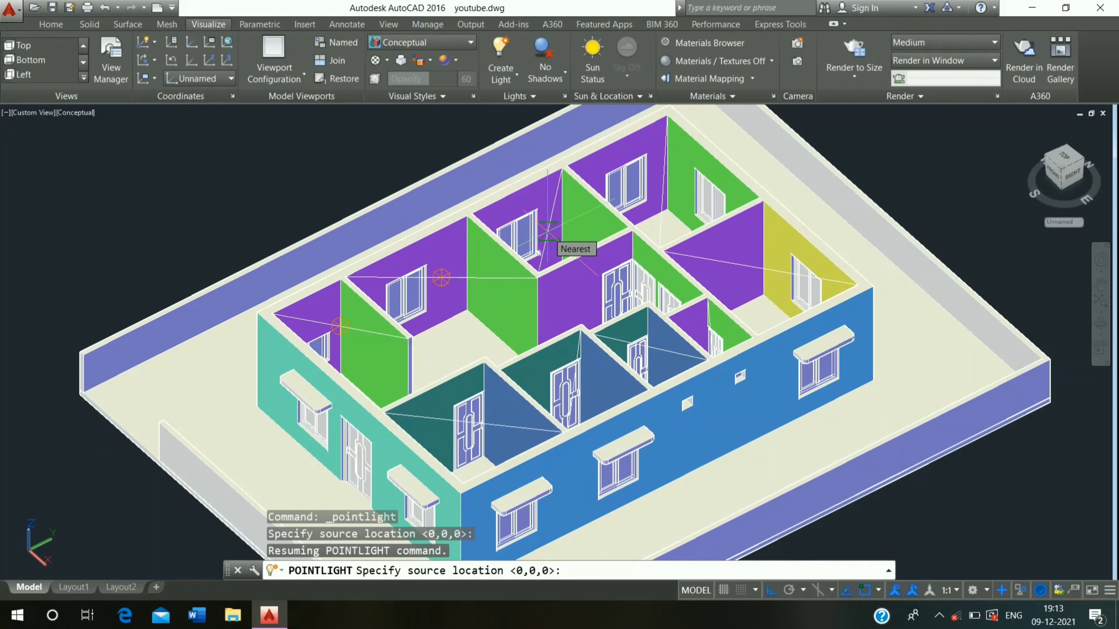
click(559, 255)
click(580, 289)
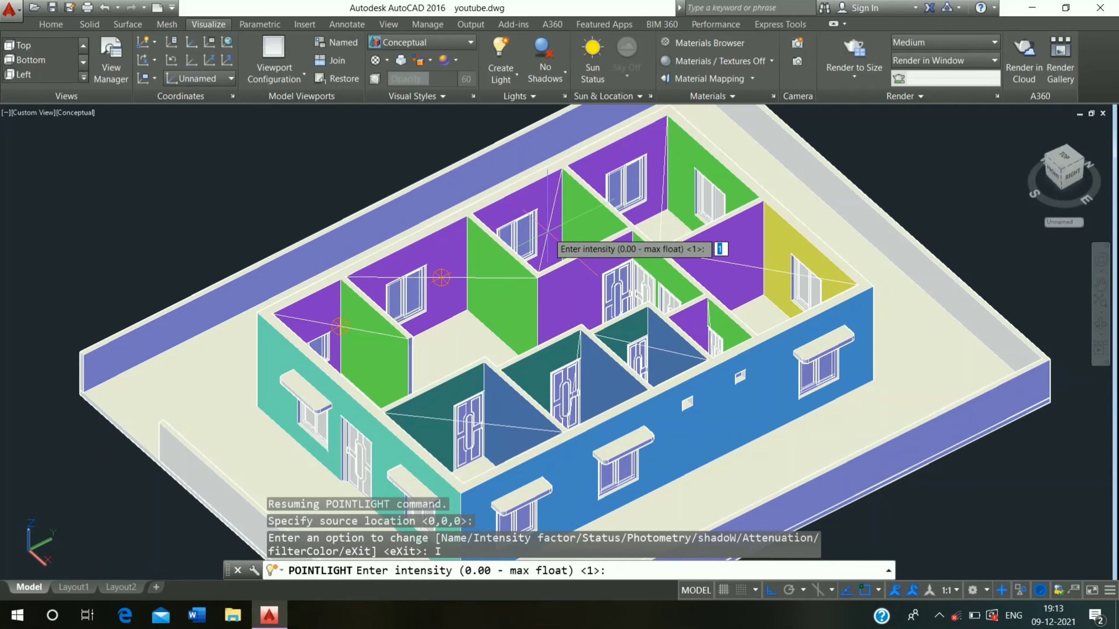
text(15)
key(Return)
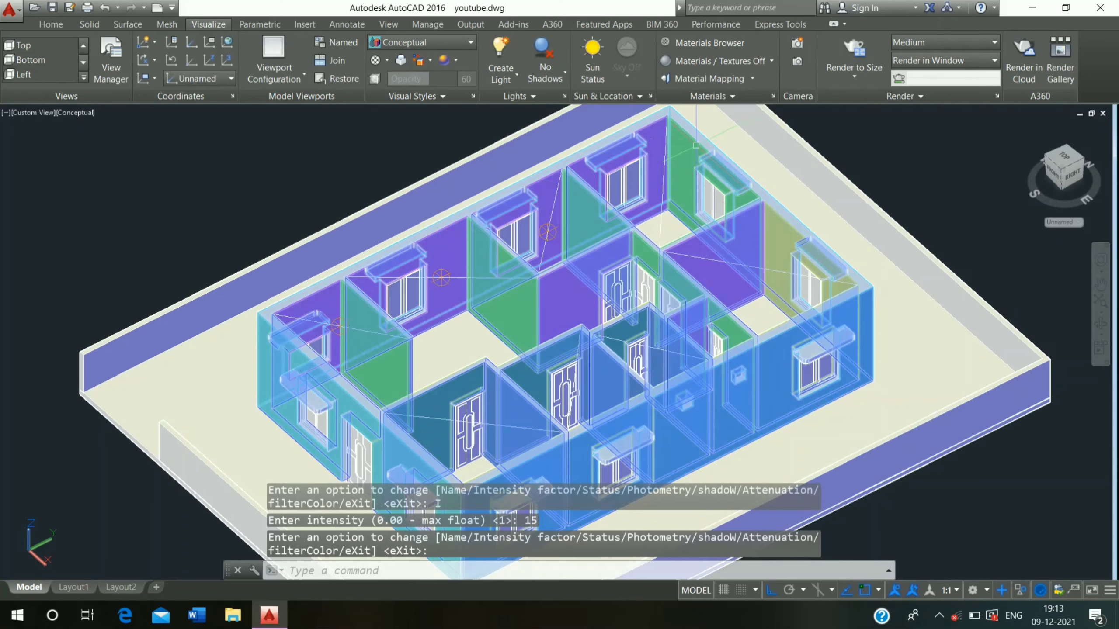
key(Return)
key(Return)
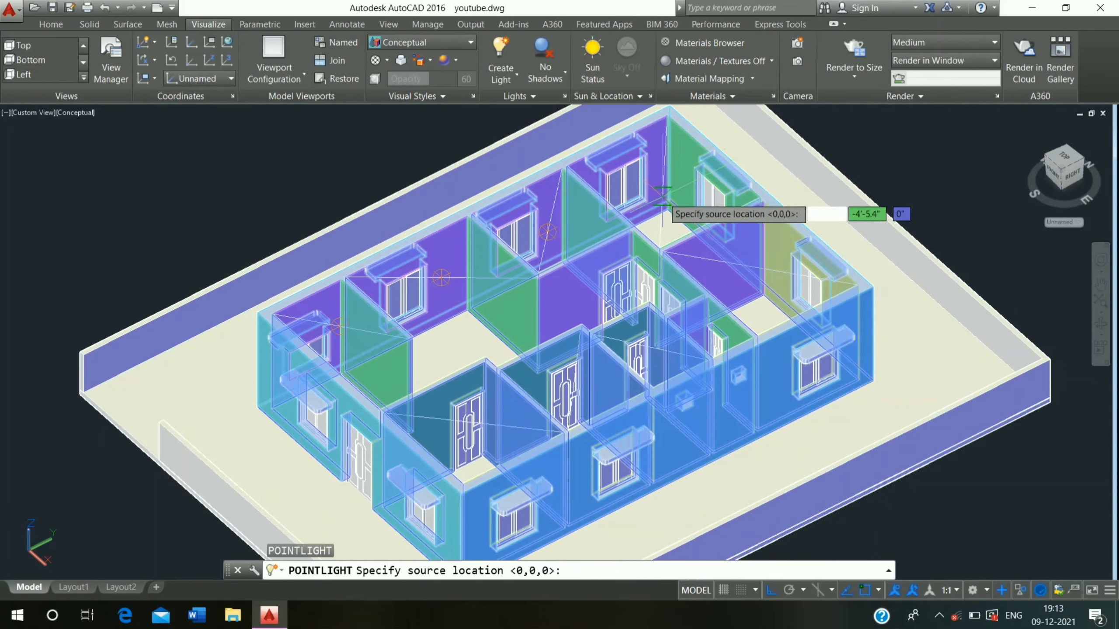
Add another intensity-15 point light in the rear right room
click(501, 55)
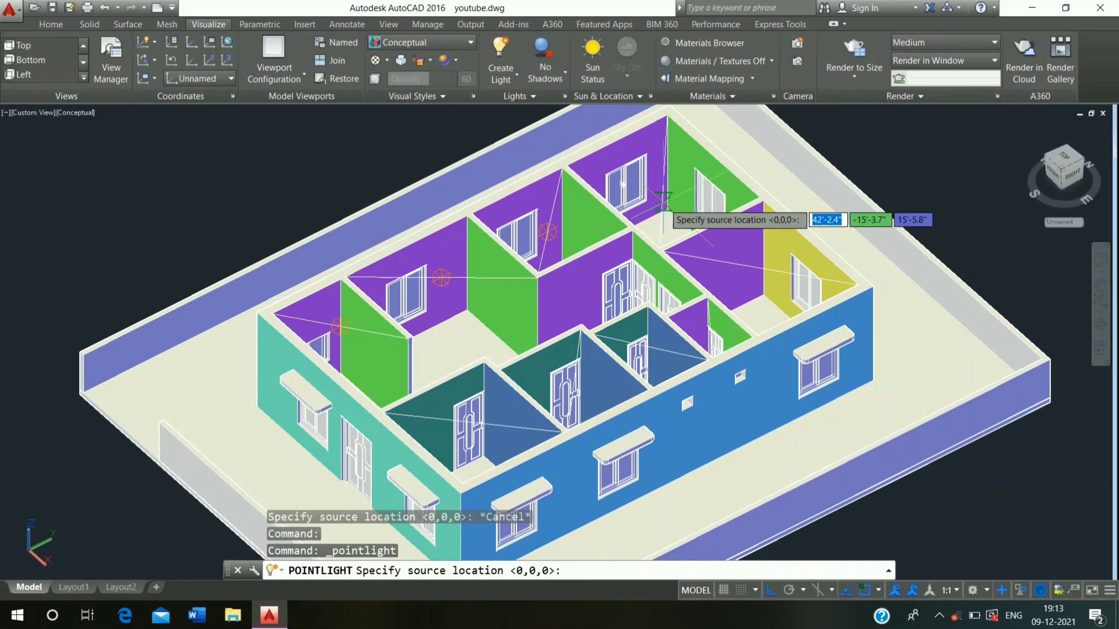
click(664, 202)
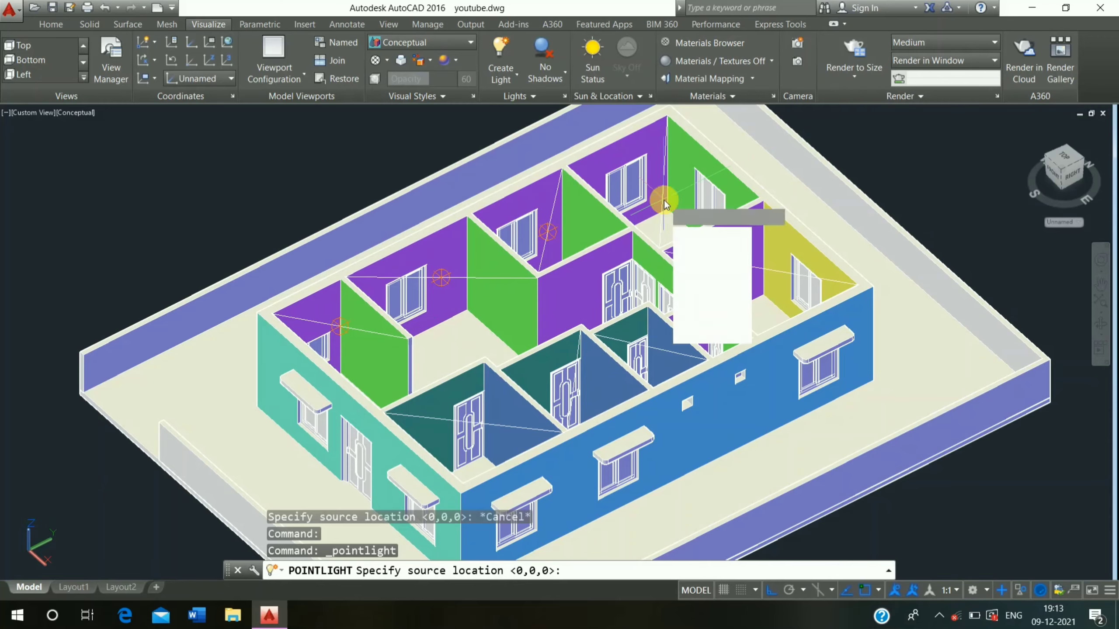
text(I)
key(Return)
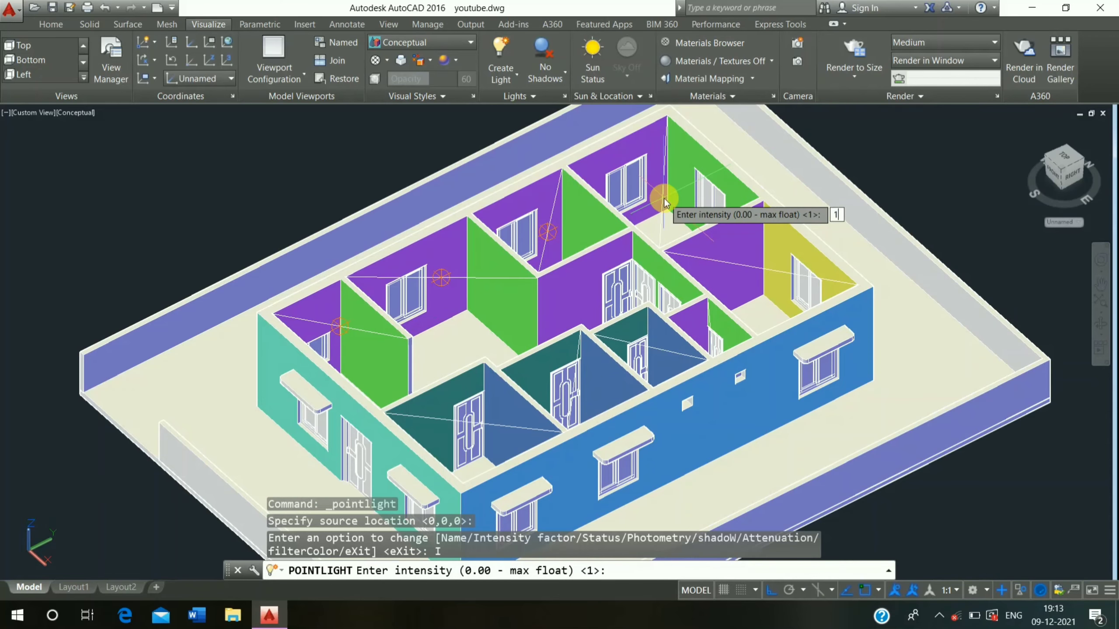
key(Return)
key(Return)
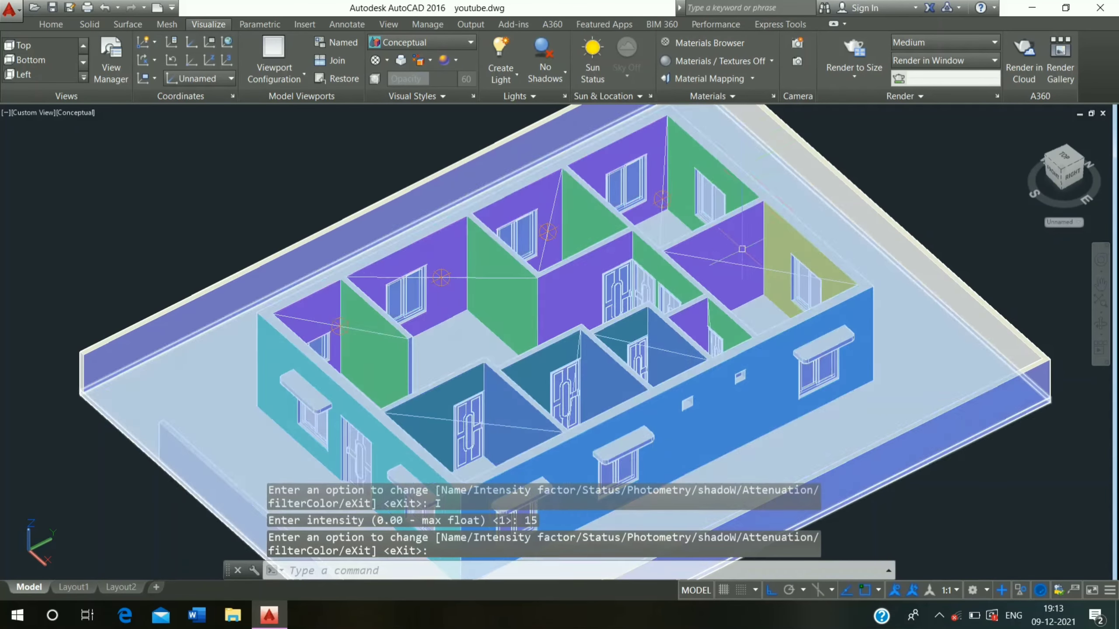
mouse_move(736, 386)
shift+middle_down()
mouse_move(780, 370)
mouse_move(789, 345)
mouse_move(1013, 372)
mouse_move(959, 395)
mouse_move(952, 471)
mouse_move(907, 381)
mouse_move(925, 500)
mouse_move(922, 462)
mouse_move(880, 507)
mouse_move(844, 500)
mouse_move(824, 464)
mouse_move(849, 425)
shift+middle_up()
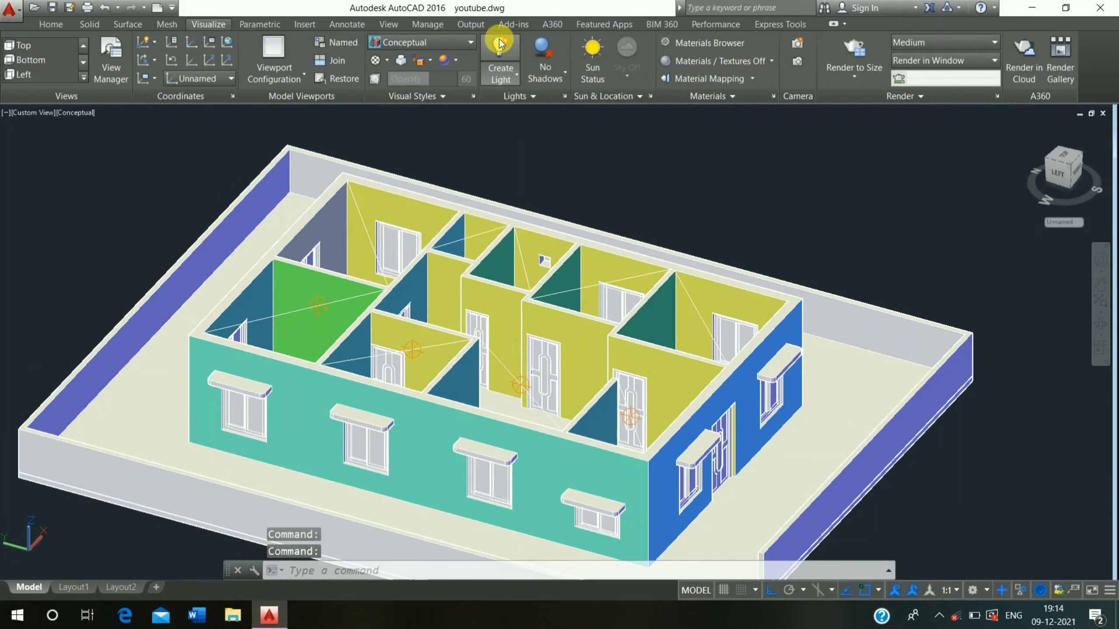
Place an intensity-15 point light in the far-left rear room
click(500, 55)
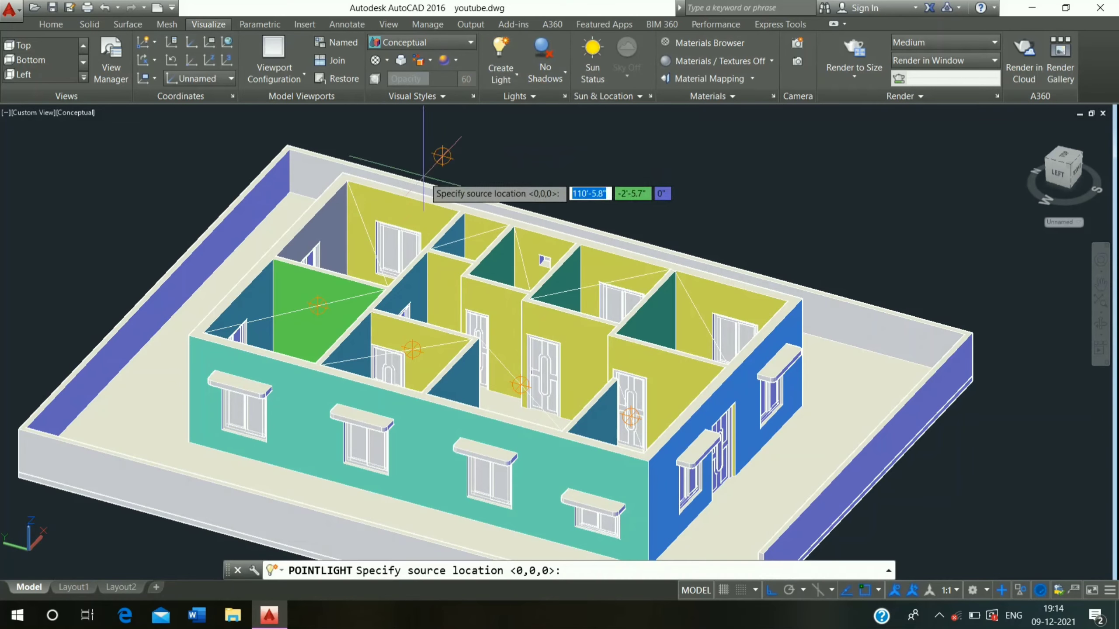
click(372, 246)
click(425, 302)
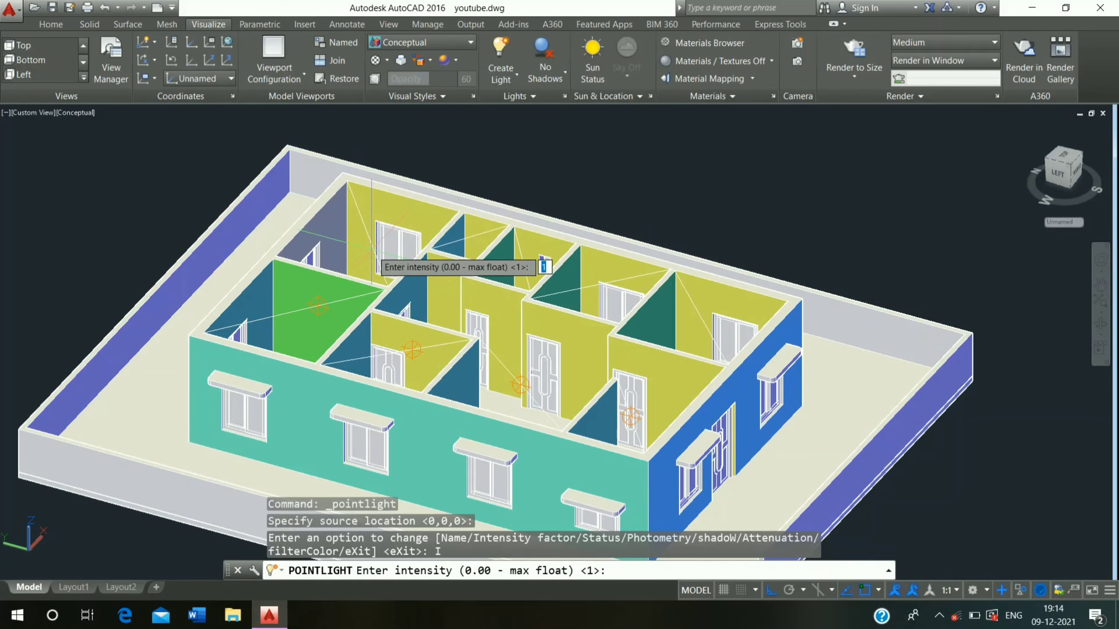
text(15)
key(Return)
key(Return)
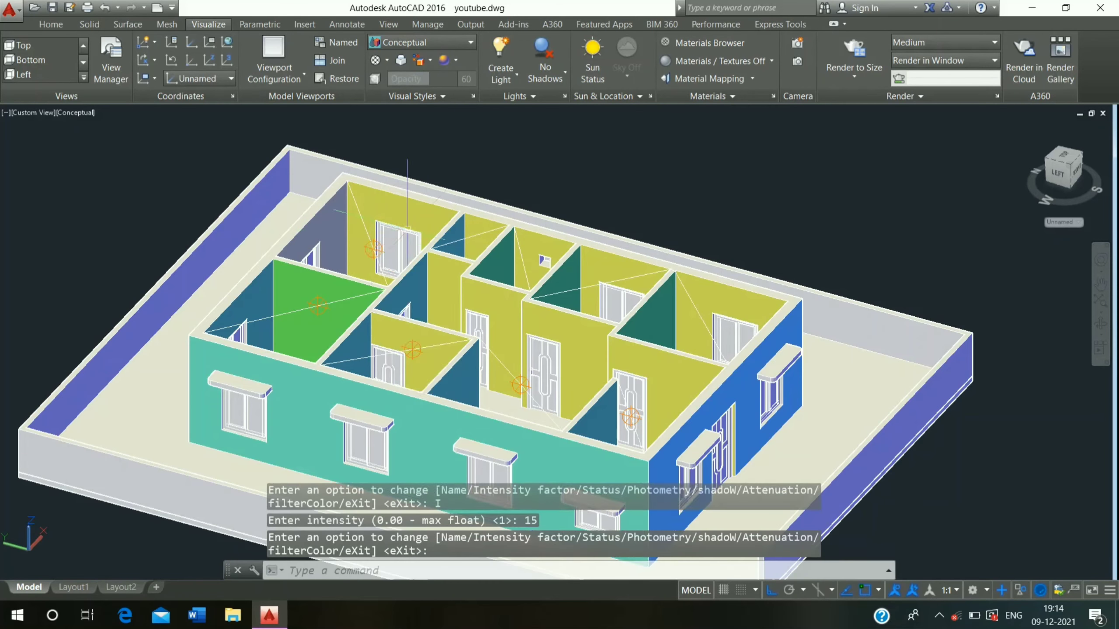
key(Return)
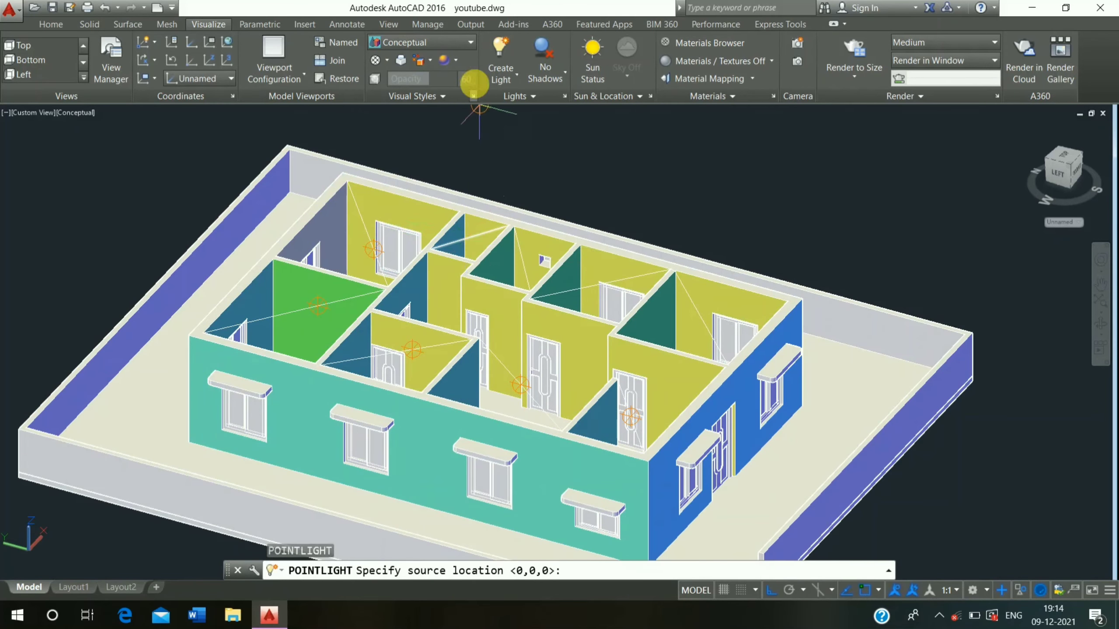
Add a point light with intensity 10 in the next room along the back
click(469, 238)
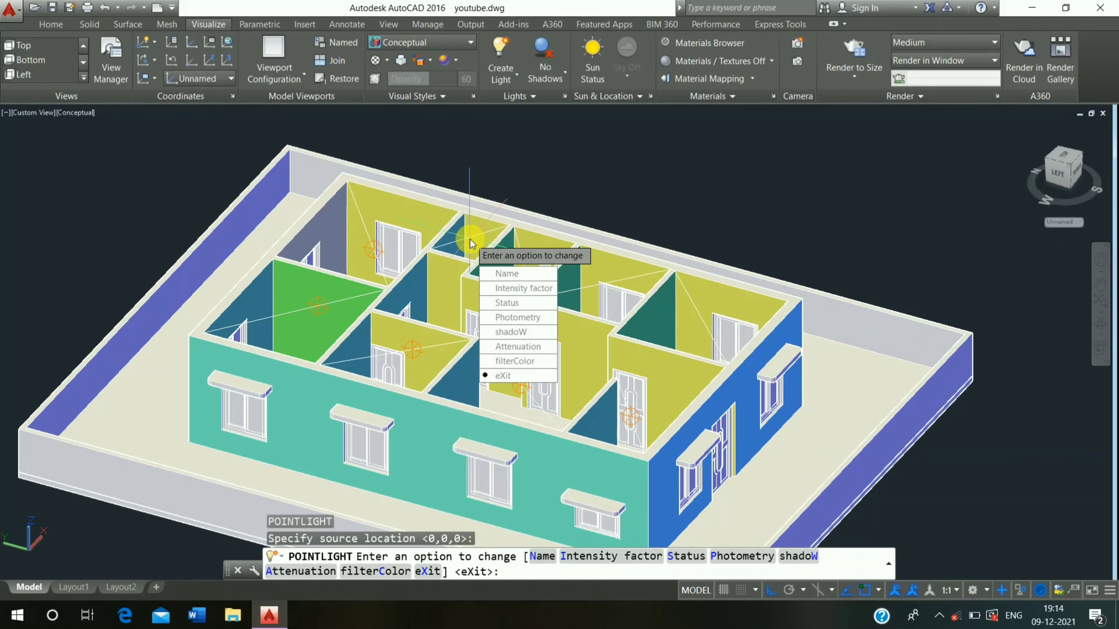
click(515, 288)
text(10)
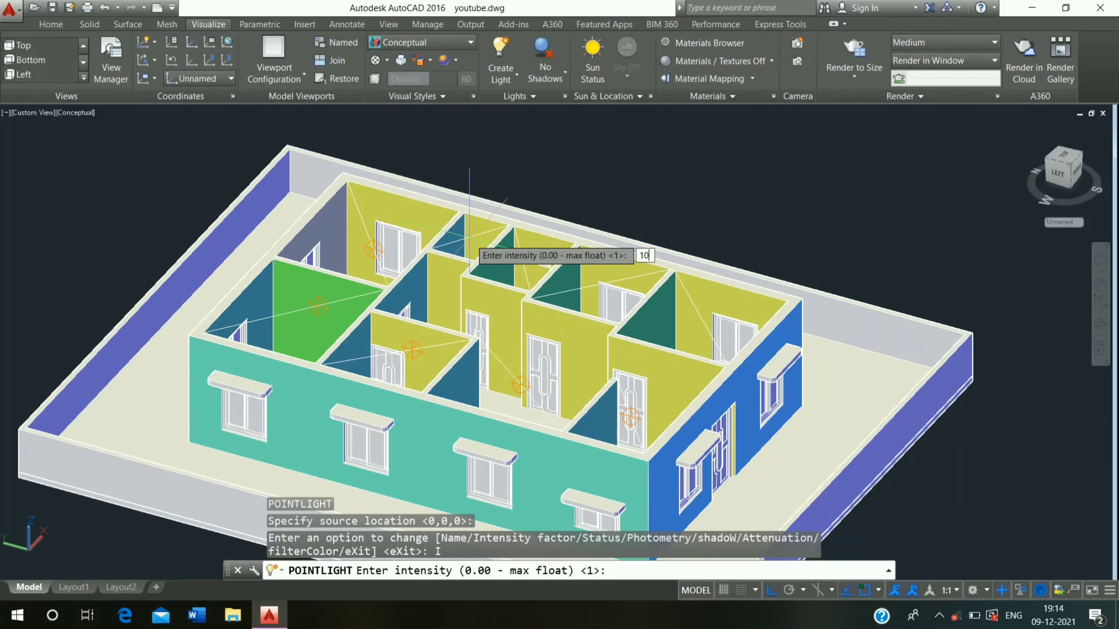
text(10)
key(Return)
key(Return)
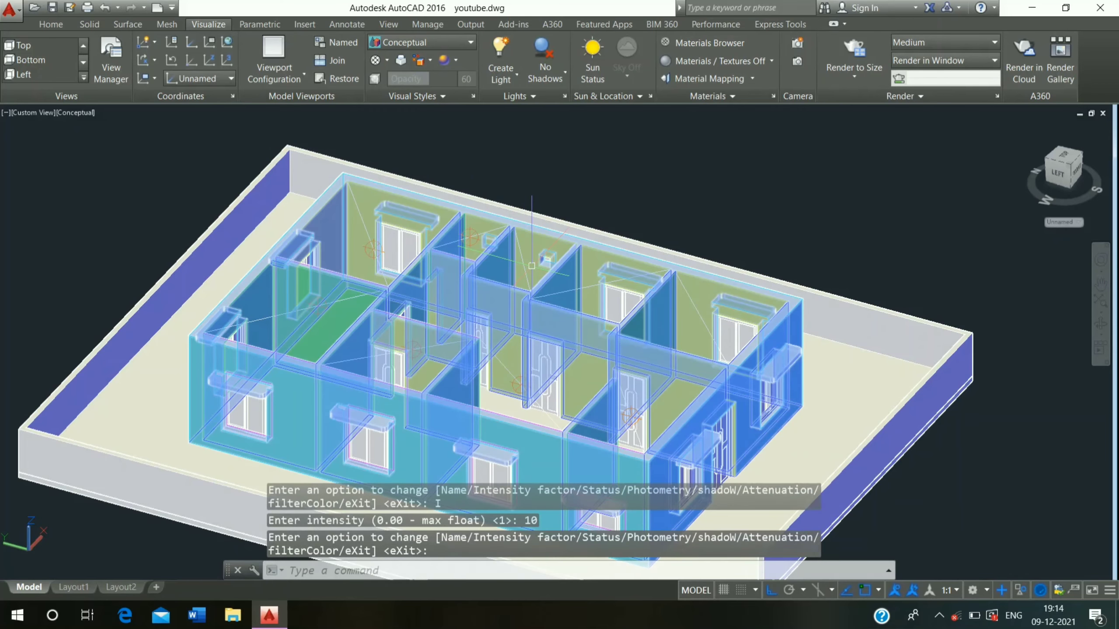
key(Return)
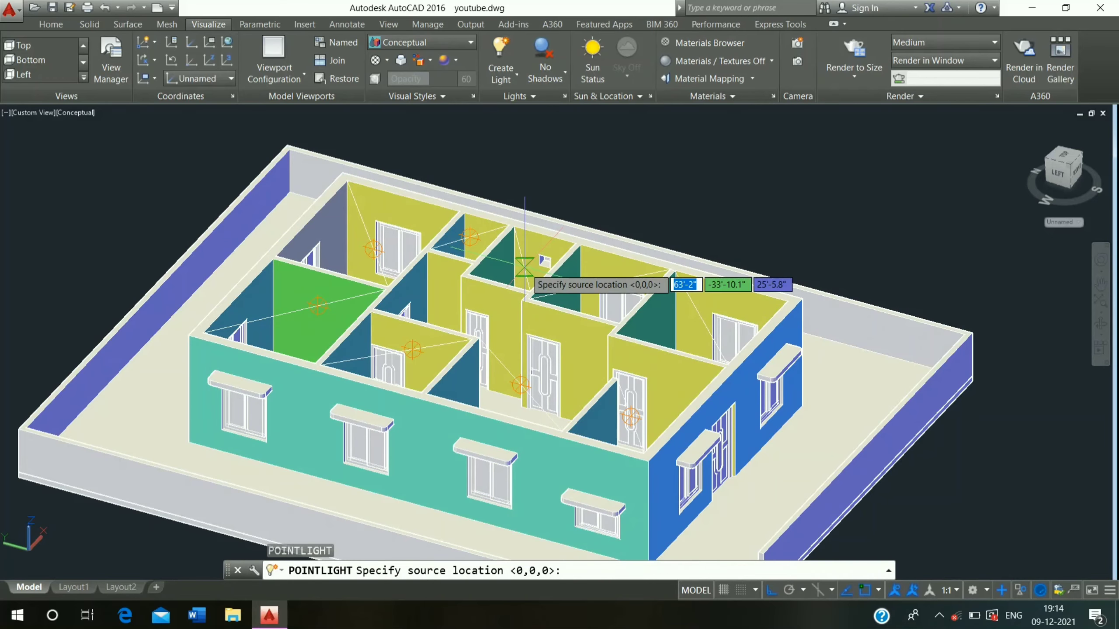
Place an intensity-10 point light in the next rear room
click(524, 266)
click(560, 317)
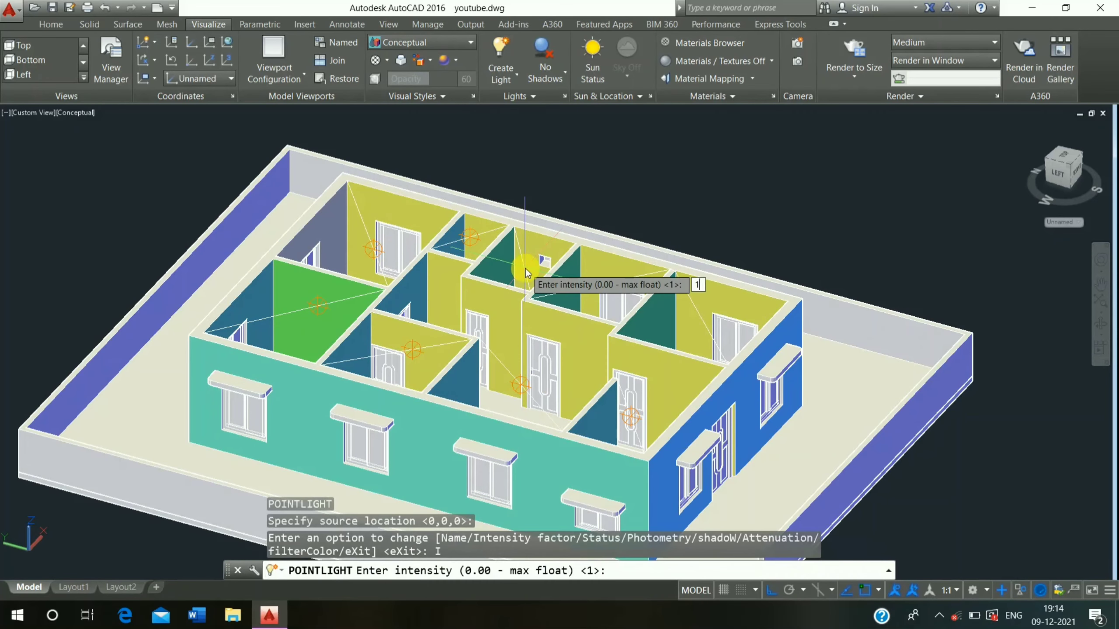
text(10)
key(Return)
key(Return)
Add an intensity-15 point light in the following rear room
click(524, 51)
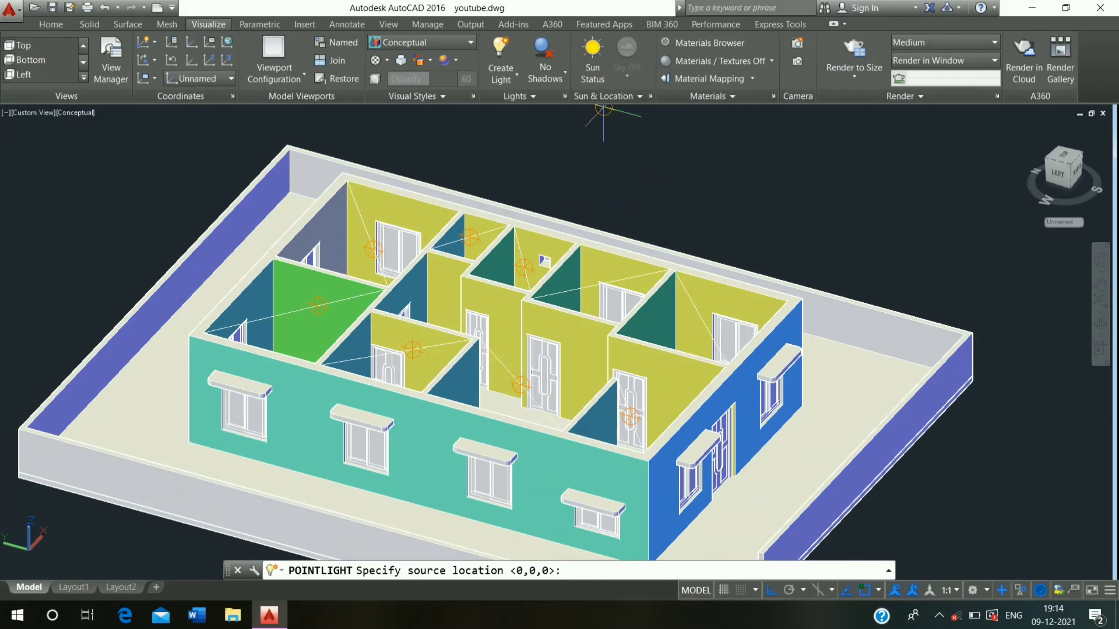
click(591, 286)
key(Down)
key(Return)
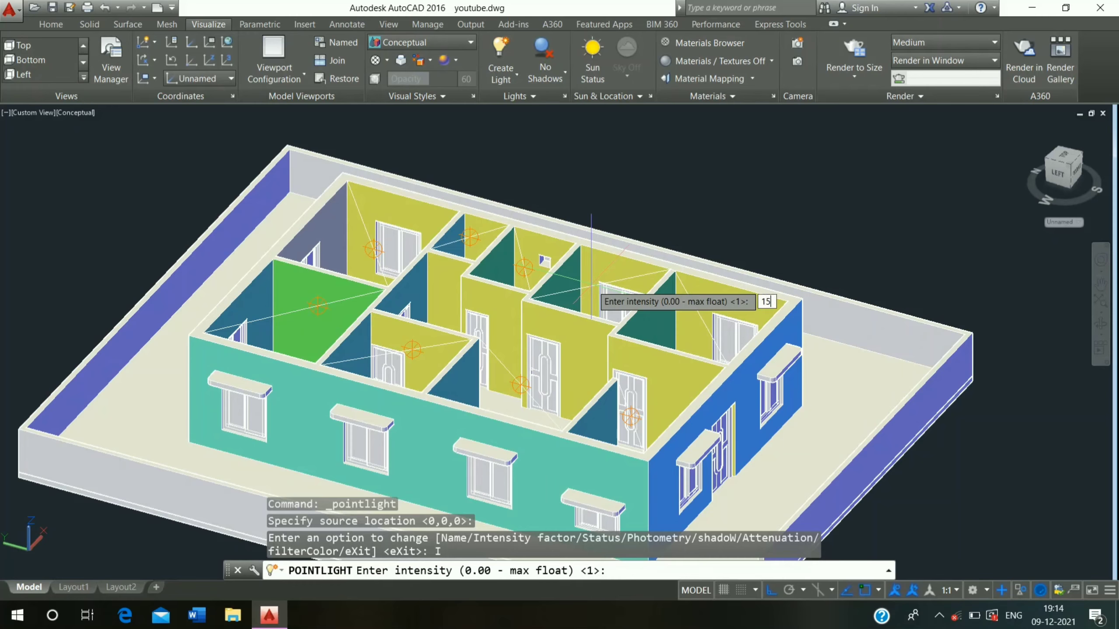
key(Return)
key(Return)
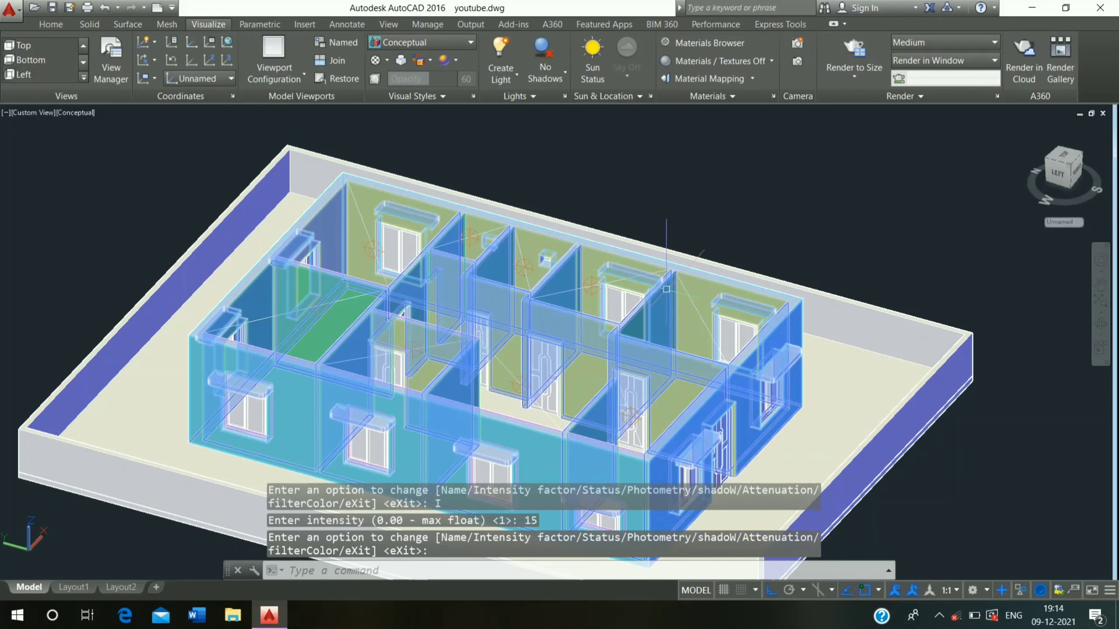
Place an intensity-15 point light in the back-right room and end the command
key(Return)
click(701, 318)
key(Down)
key(Return)
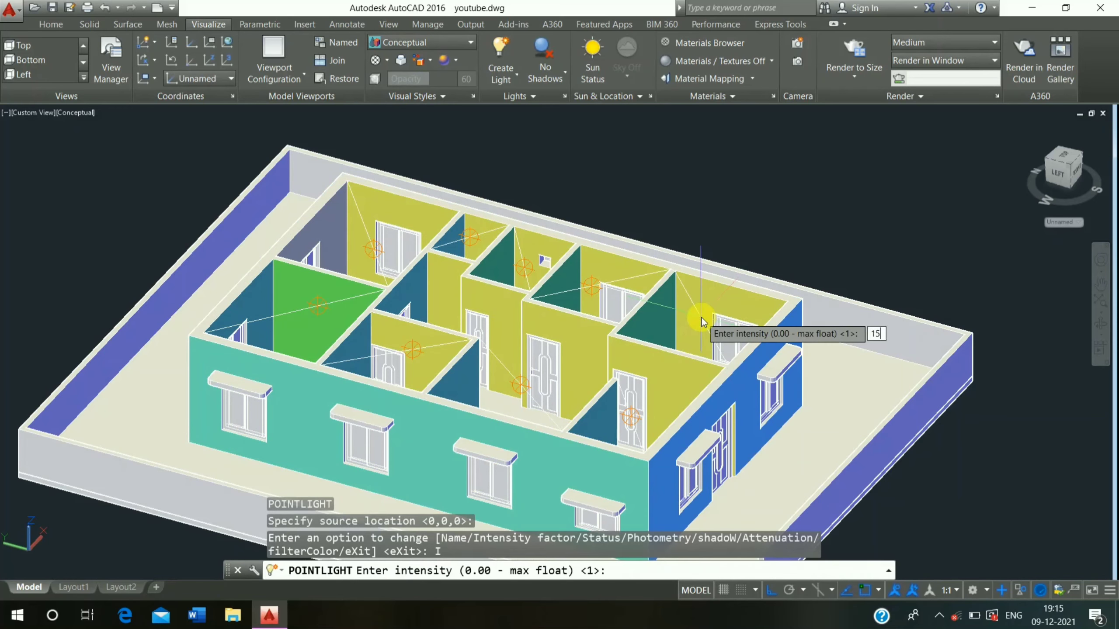
key(Return)
key(Return)
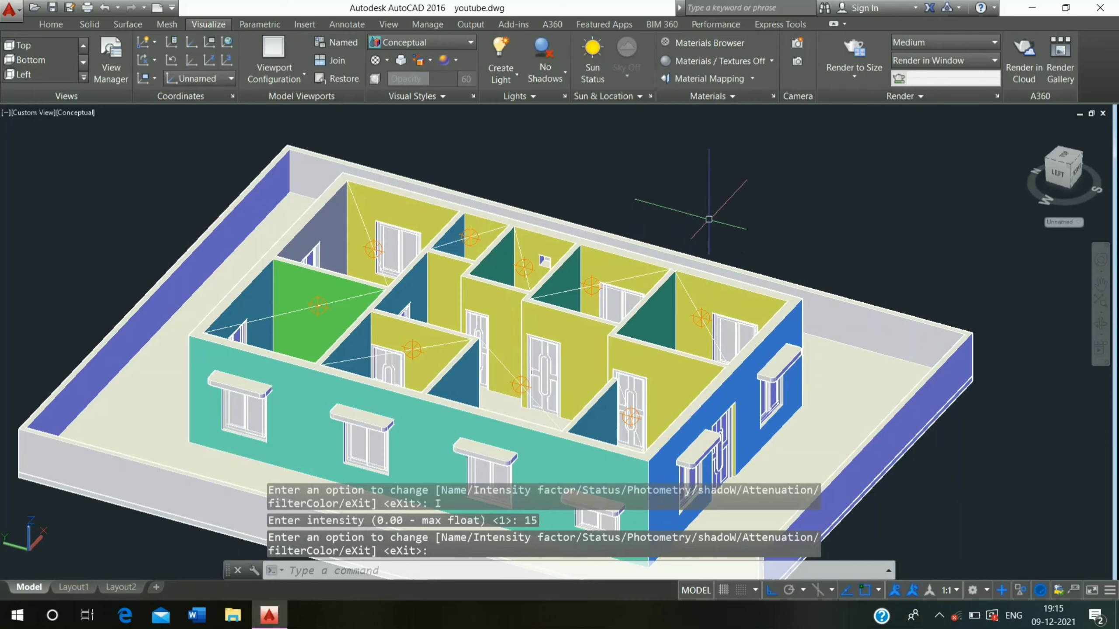
key(Escape)
key(Escape)
key(Escape)
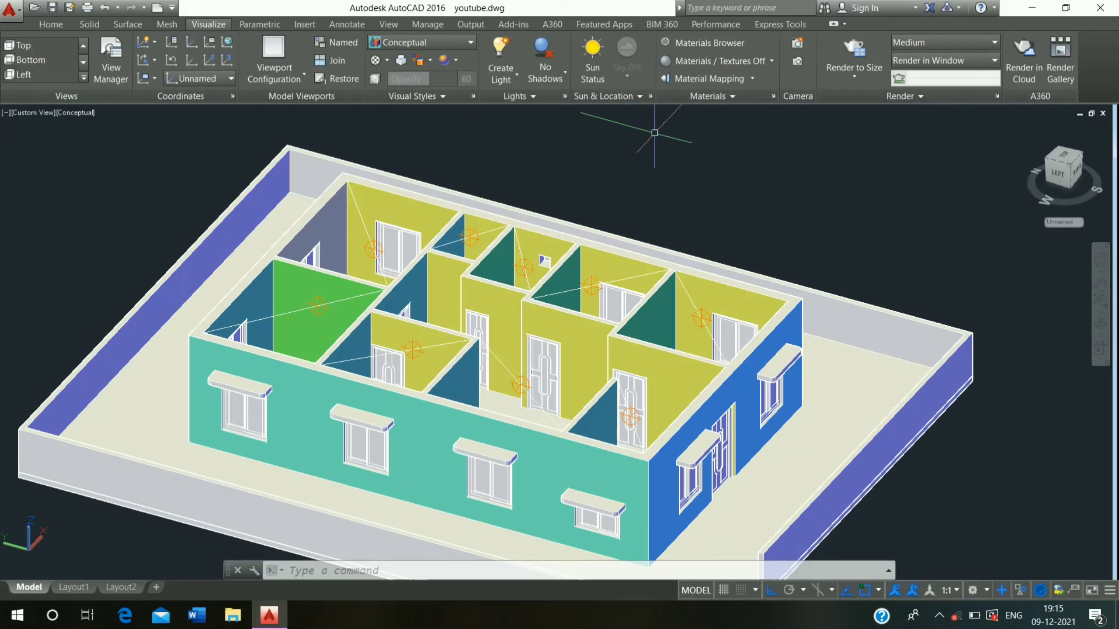
Create a distant light from two picked points, keeping the default intensity of 1
click(518, 76)
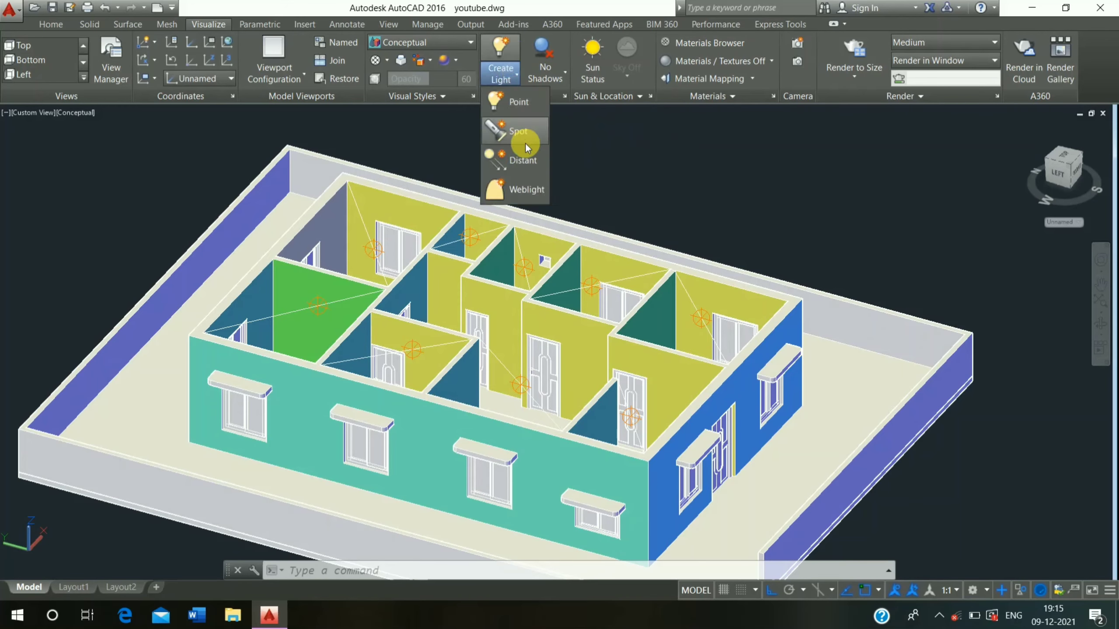
click(520, 190)
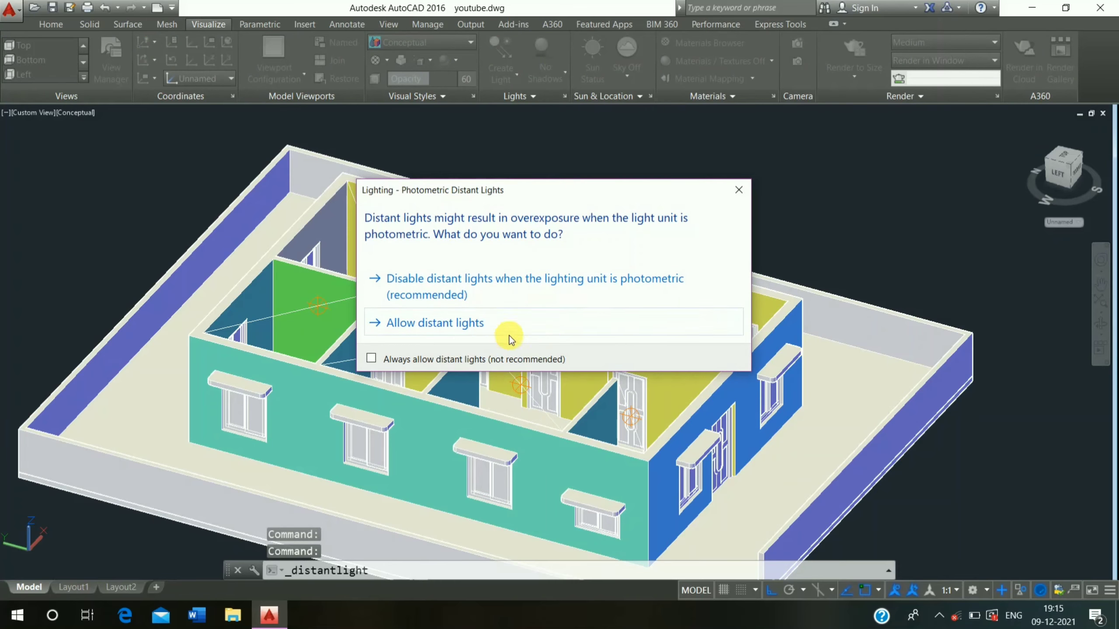
click(456, 326)
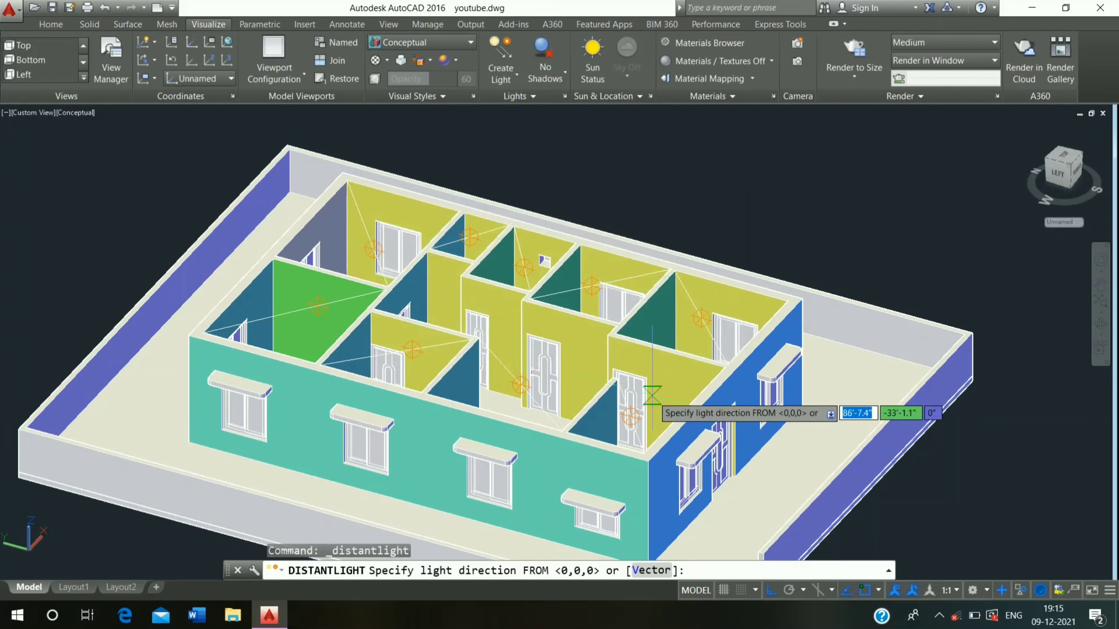
scroll(665, 489, up, 5)
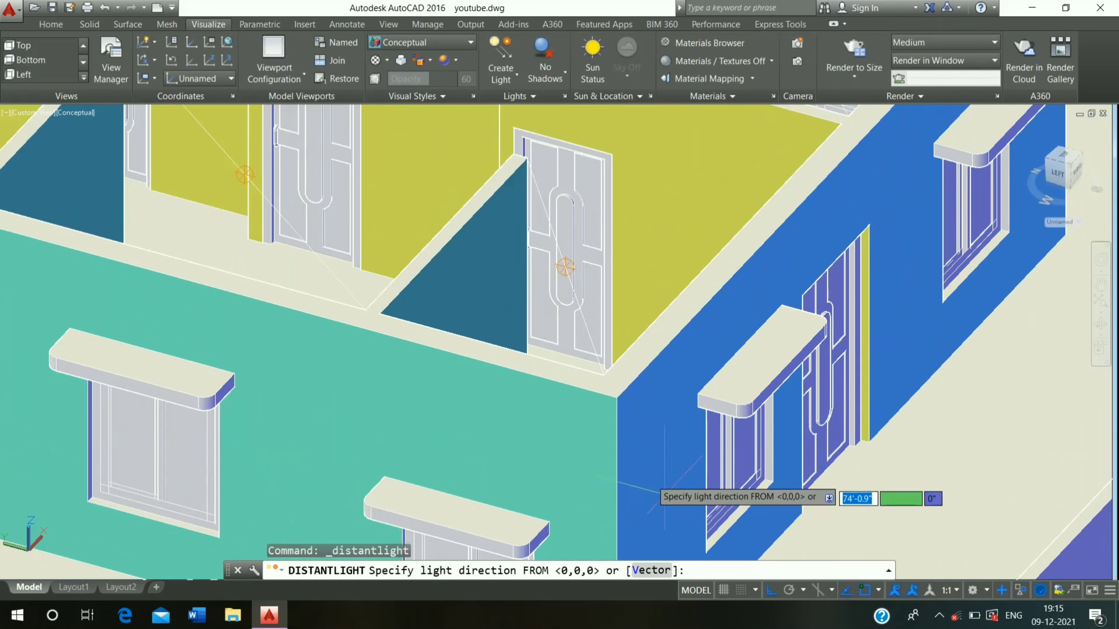
click(614, 394)
text(1)
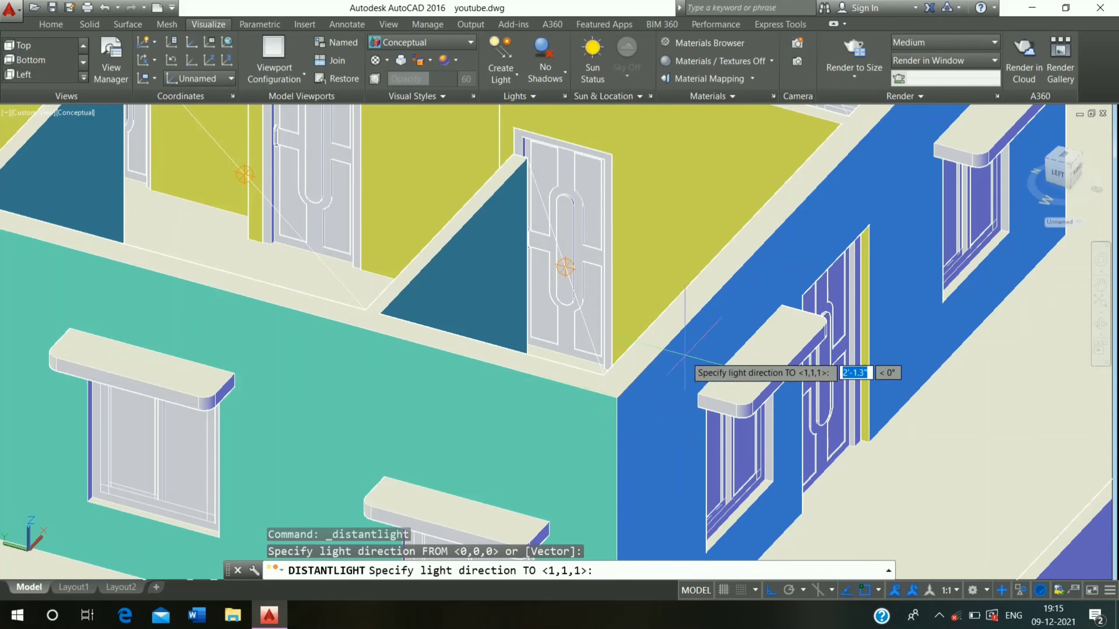
click(716, 334)
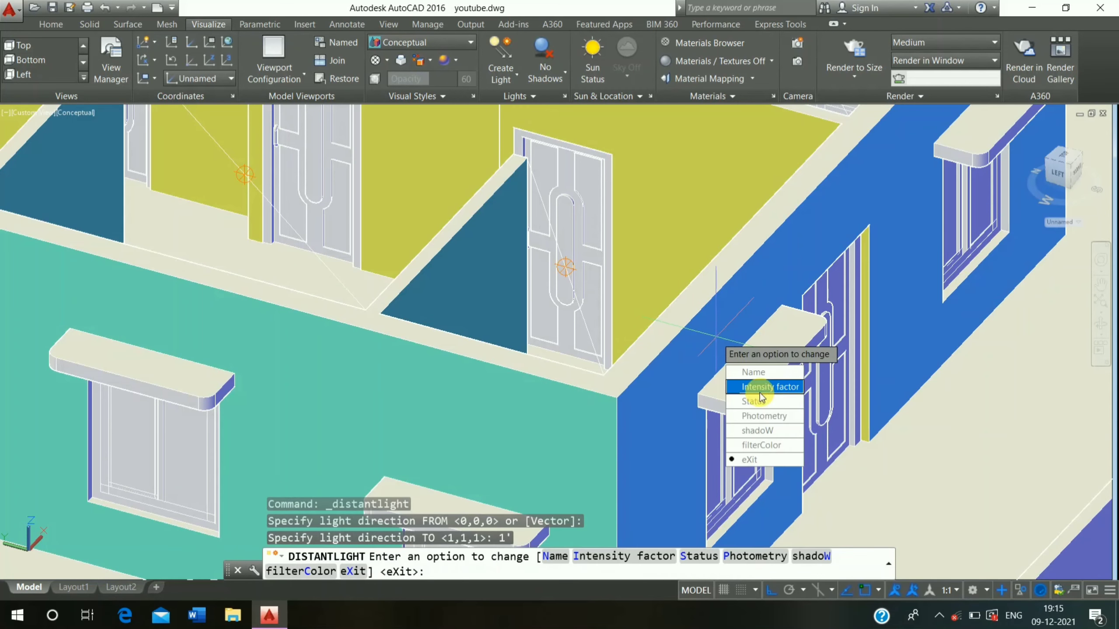
click(760, 390)
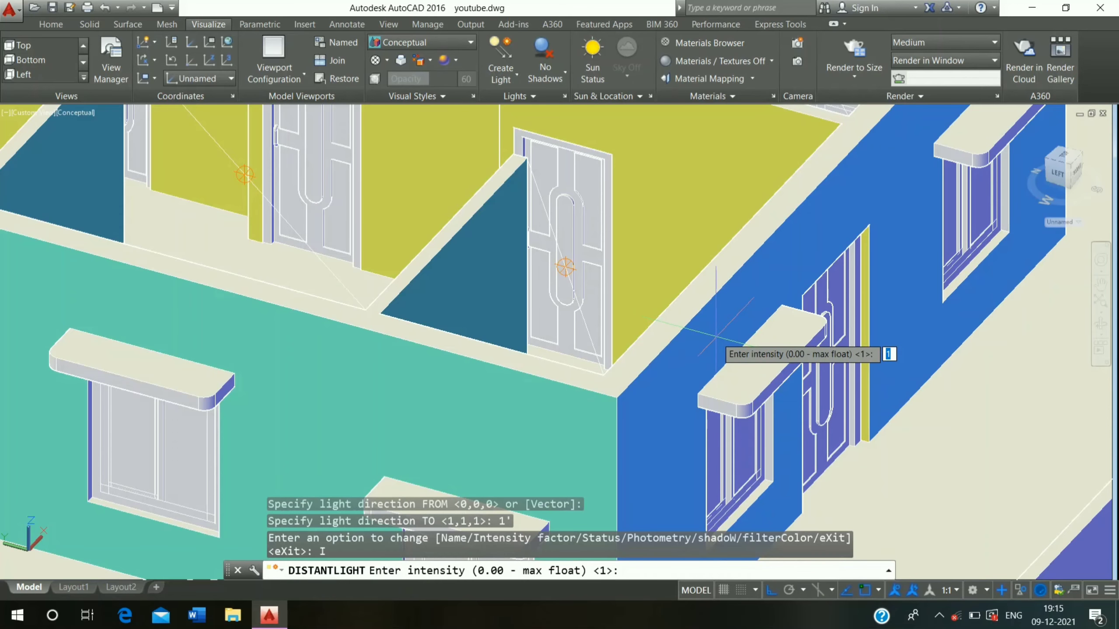
right_click(716, 338)
key(Return)
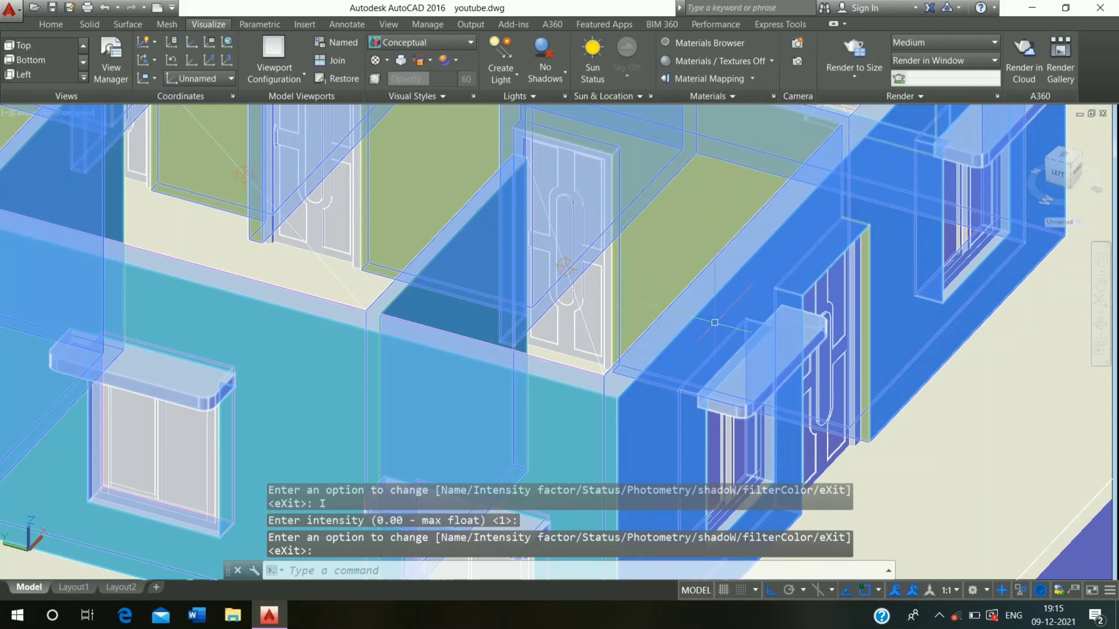
key(Escape)
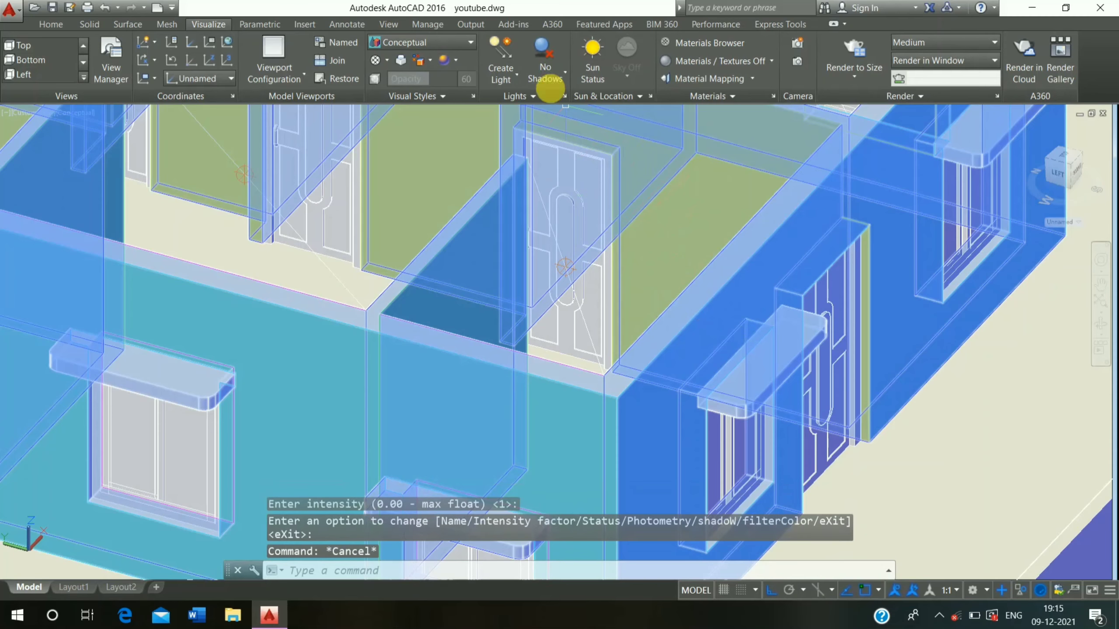
key(Escape)
Attempt a second distant light from behind, cancel it, and switch to 2D Wireframe
mouse_move(690, 222)
shift+middle_down()
mouse_move(838, 219)
mouse_move(874, 205)
shift+middle_up()
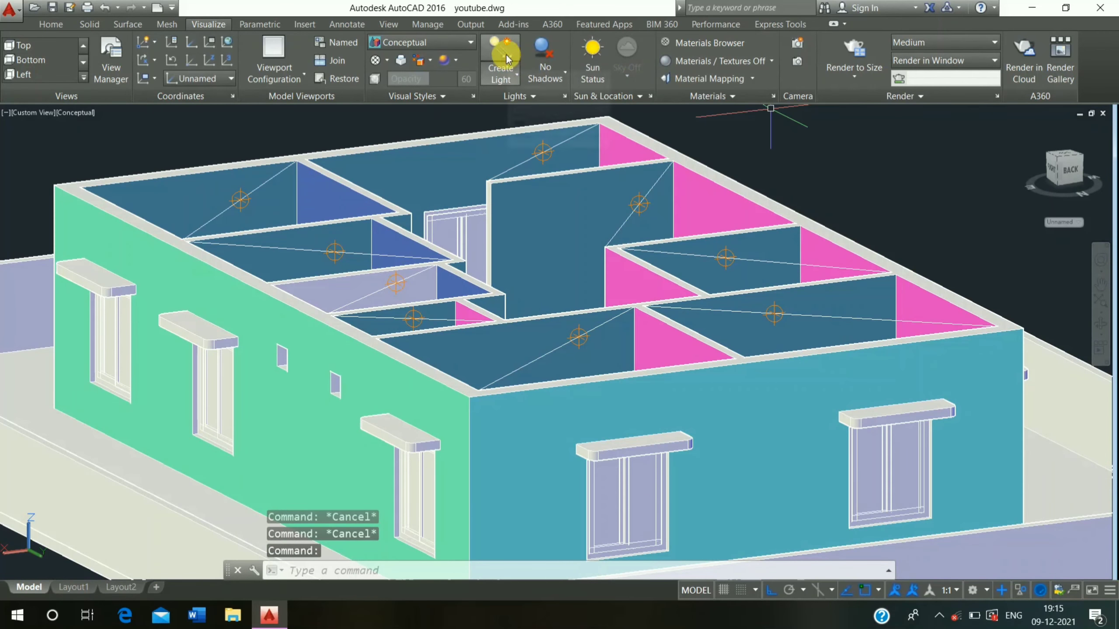
click(453, 322)
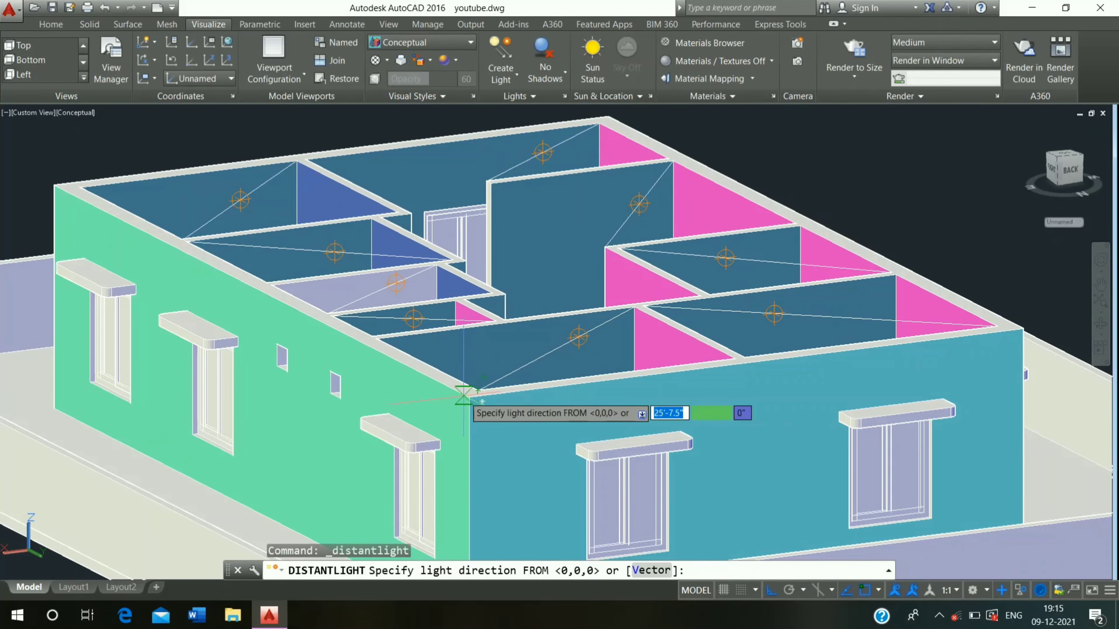
click(465, 394)
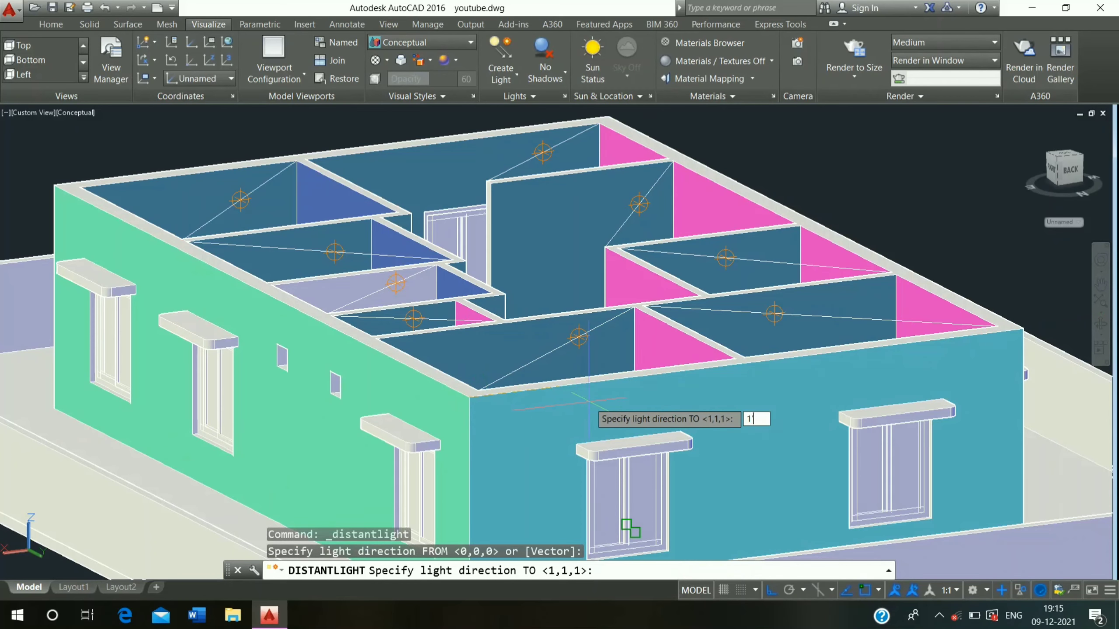
click(597, 404)
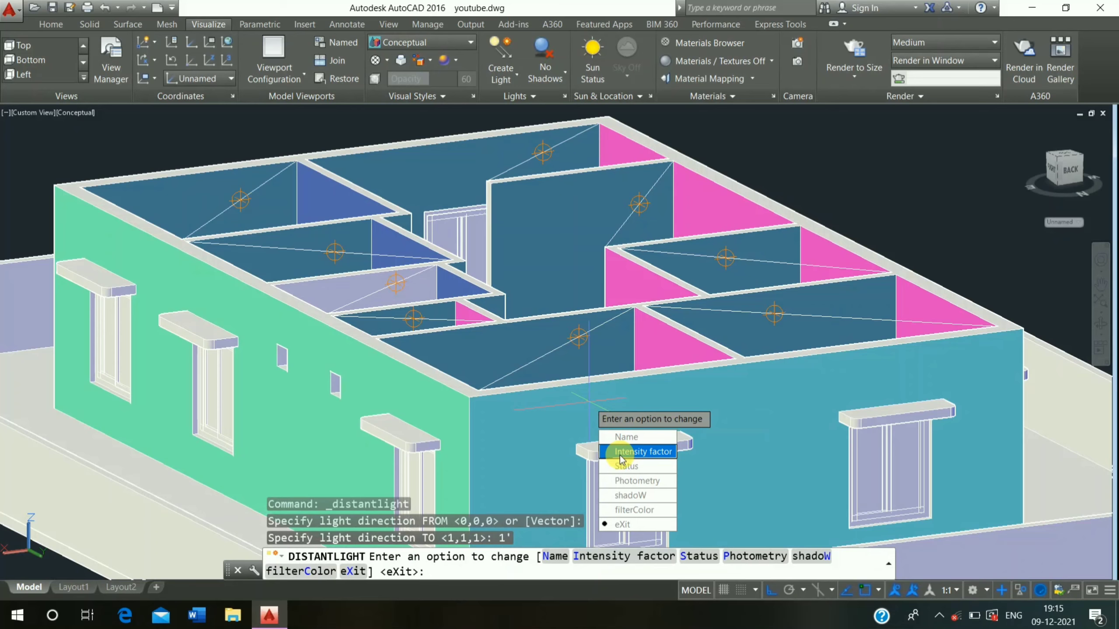
click(621, 459)
right_click(590, 399)
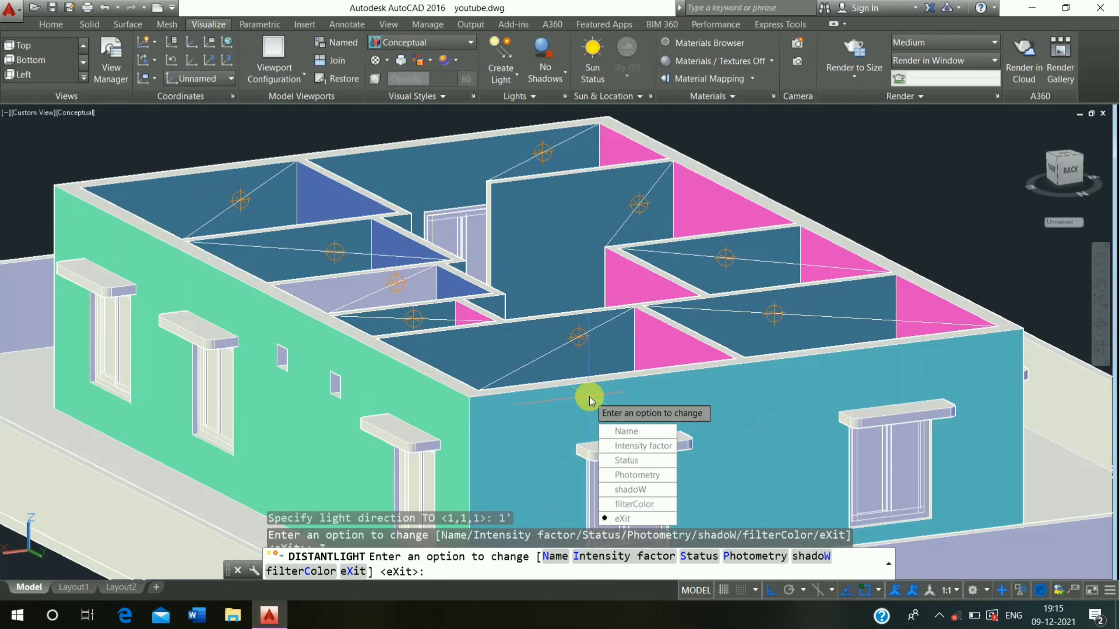
key(Escape)
key(Escape)
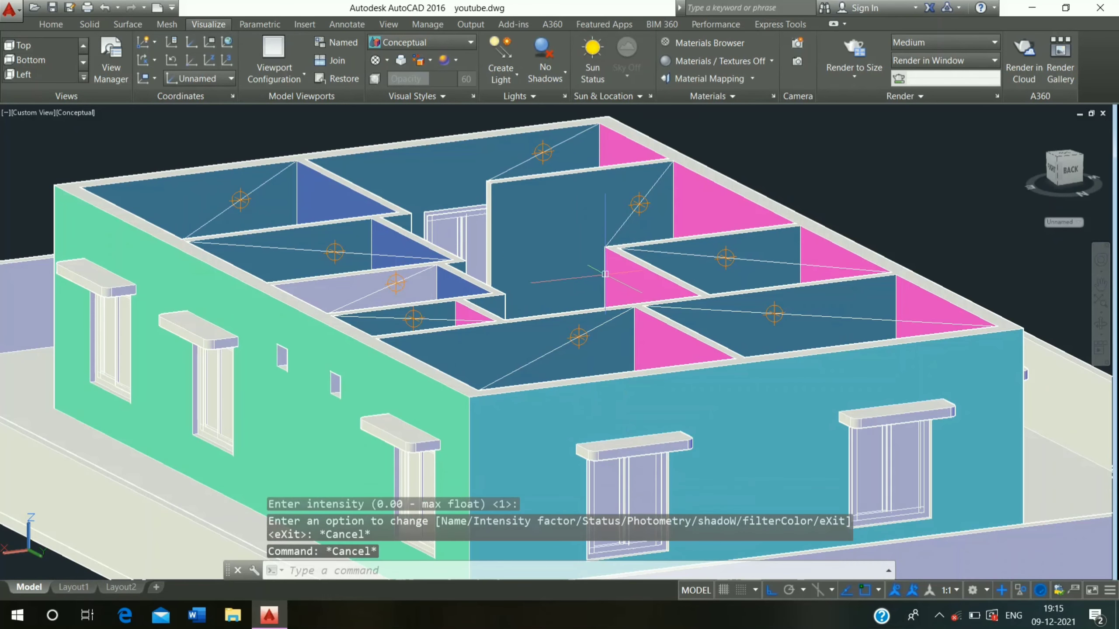
click(82, 113)
click(106, 144)
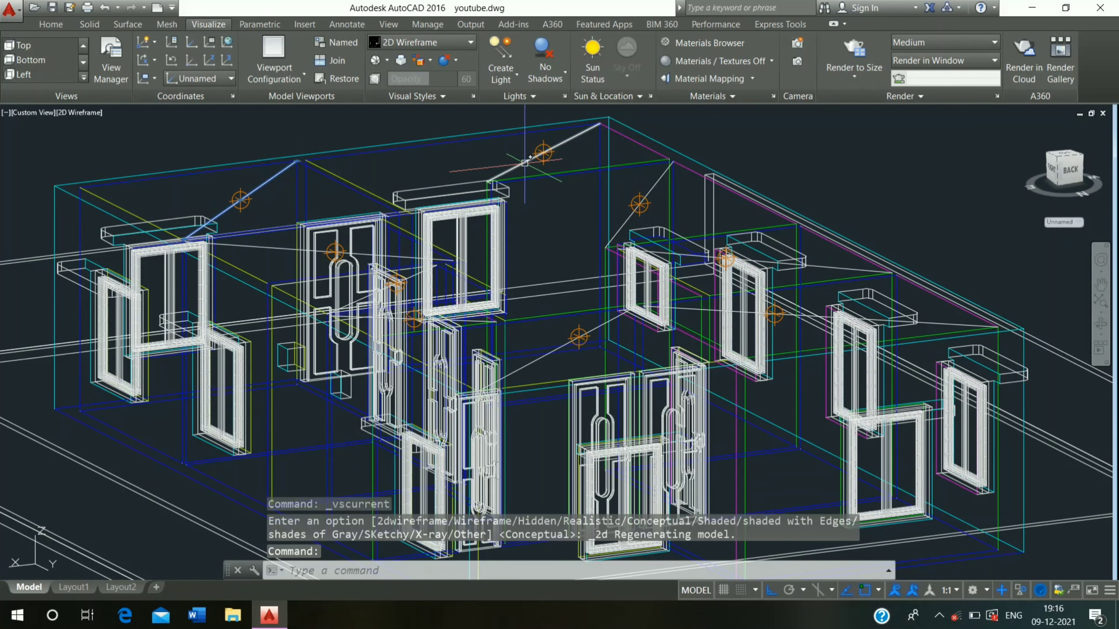
Select the diagonal guide lines across the rooms and erase them
key(Escape)
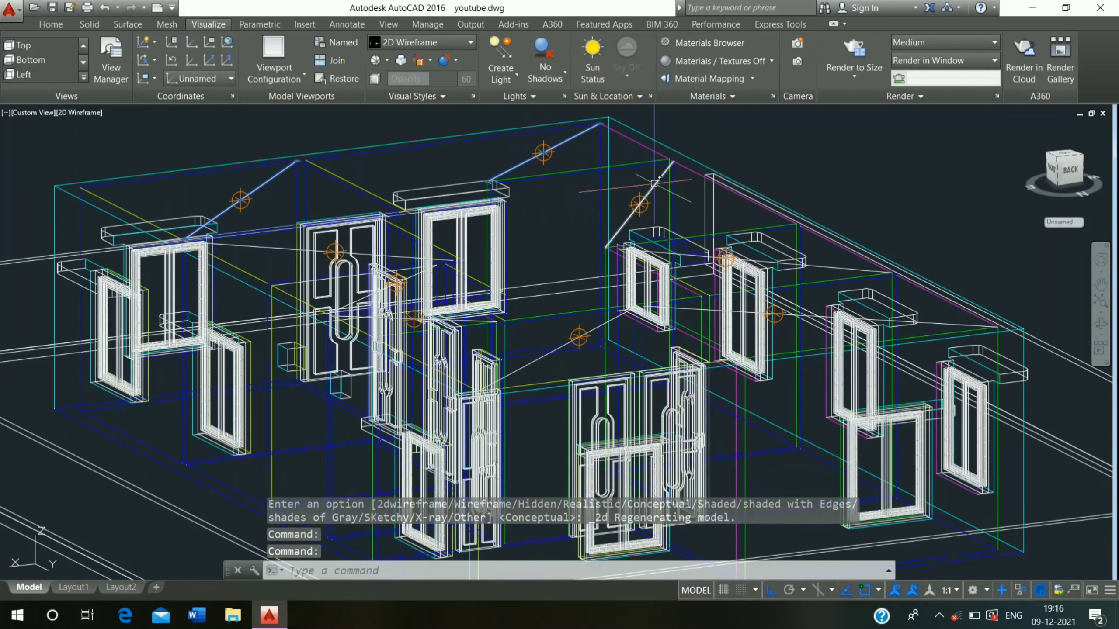
key(Escape)
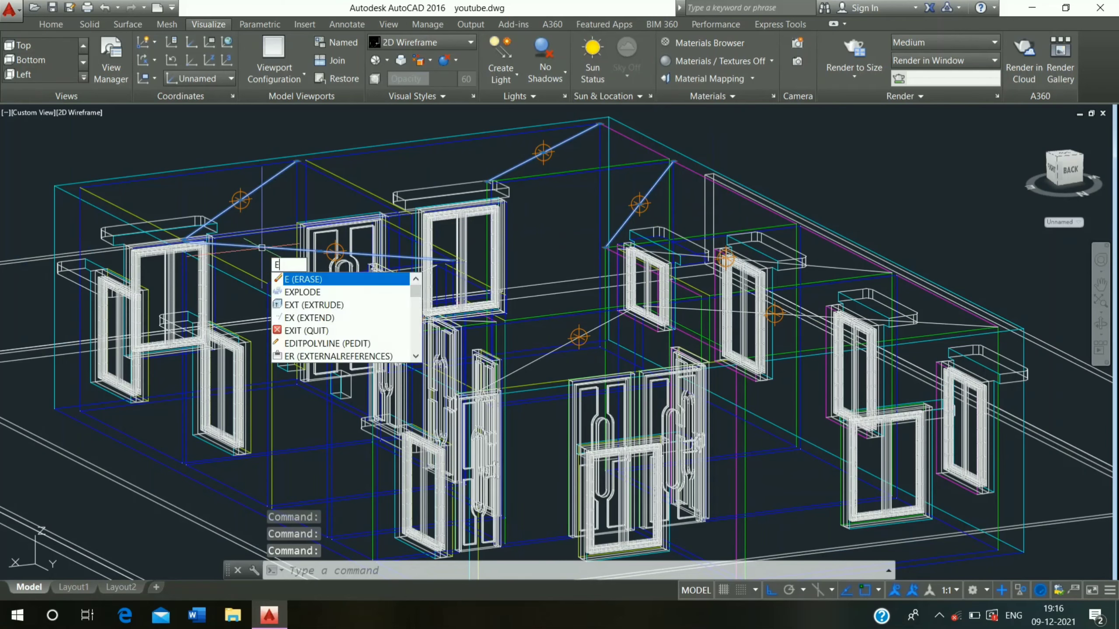
key(Escape)
mouse_move(262, 252)
middle_down()
mouse_move(173, 141)
mouse_move(265, 282)
middle_up()
click(275, 286)
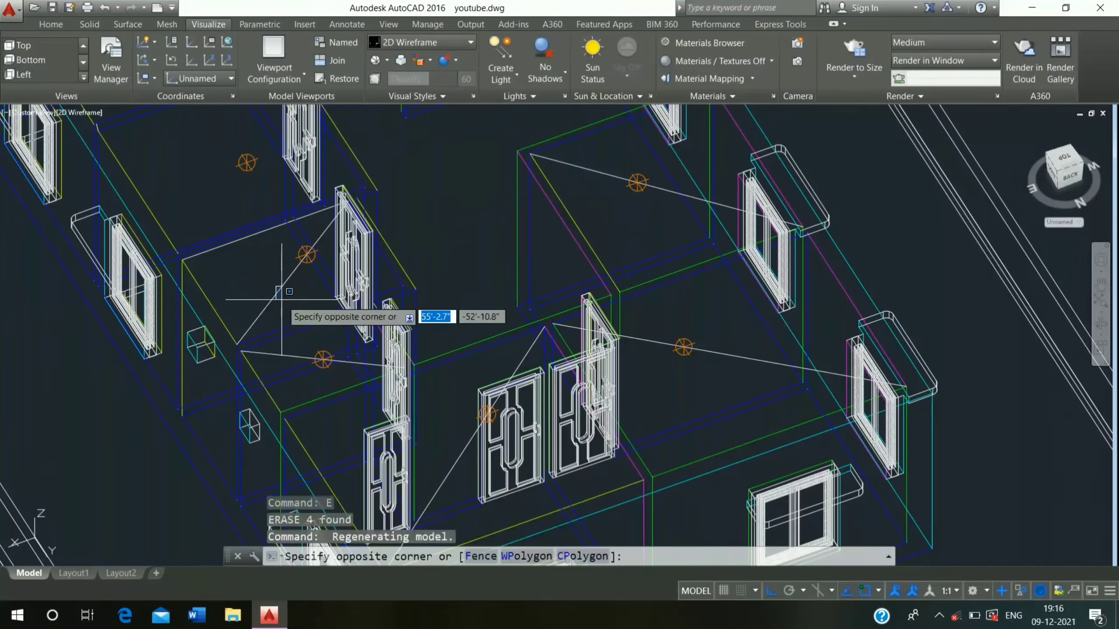
click(265, 317)
click(294, 355)
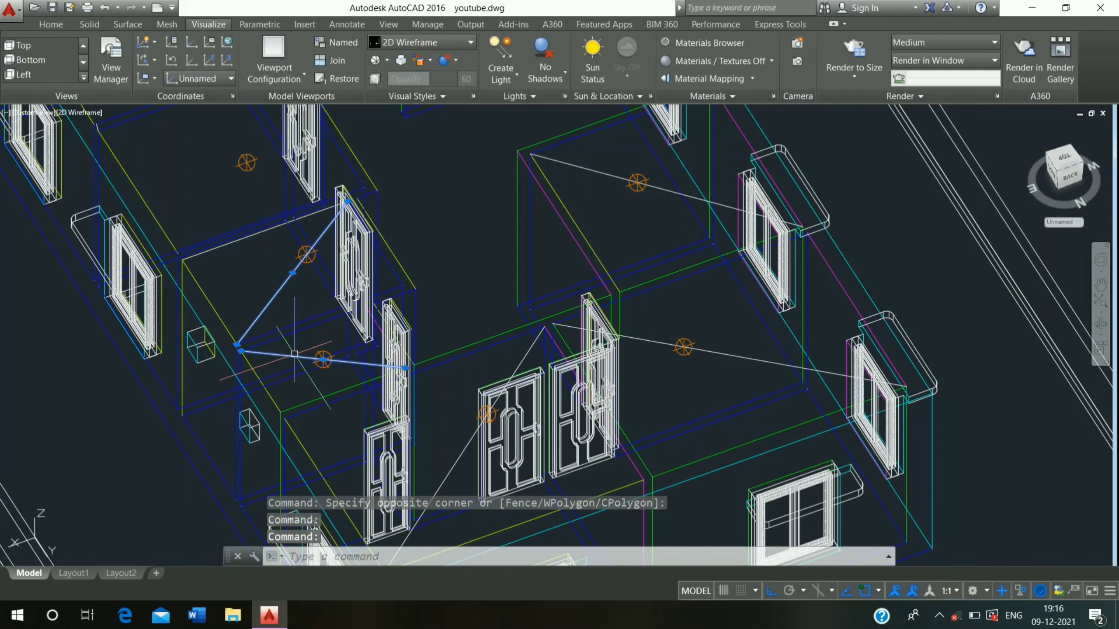
click(584, 164)
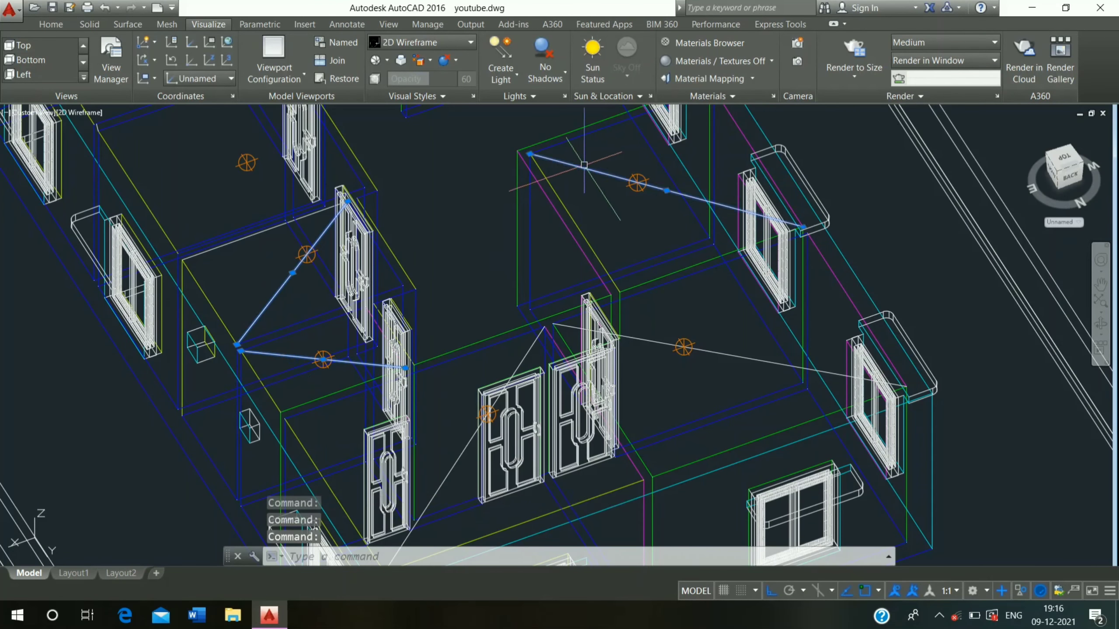
click(455, 458)
click(727, 323)
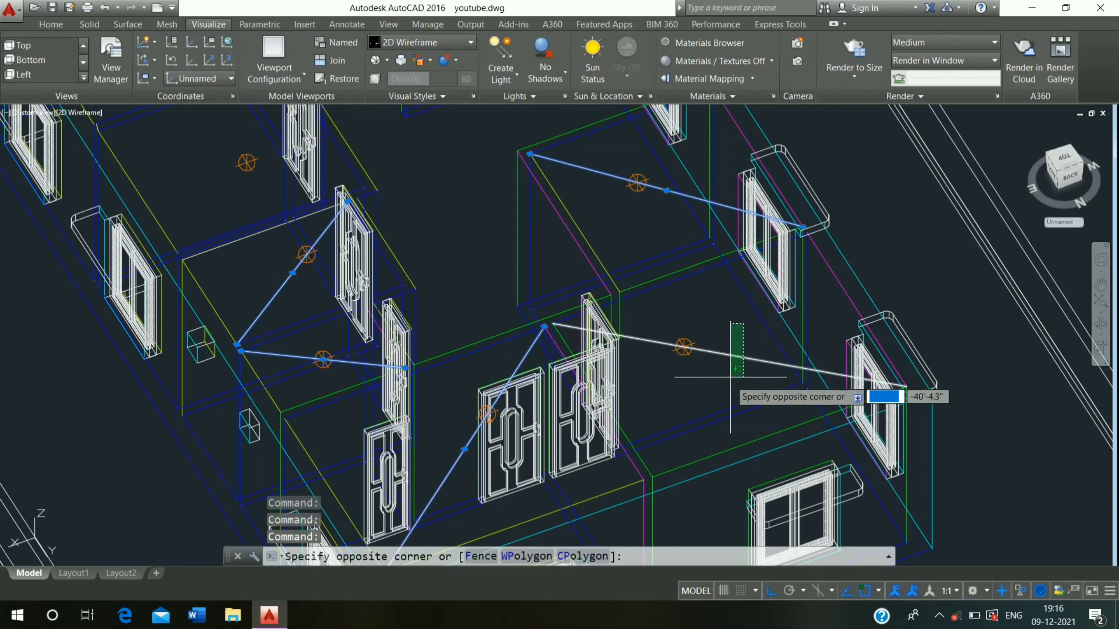
click(729, 383)
text(E)
key(Return)
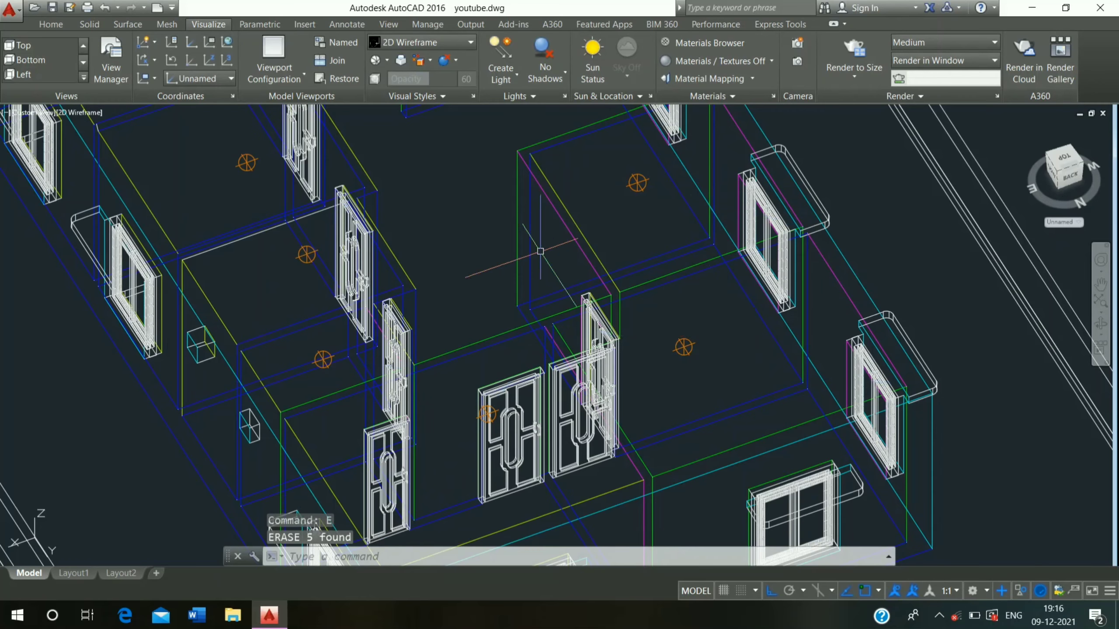
scroll(540, 252, down, 4)
Select the first three room point lights
mouse_move(507, 268)
shift+middle_down()
mouse_move(619, 329)
mouse_move(337, 263)
shift+middle_up()
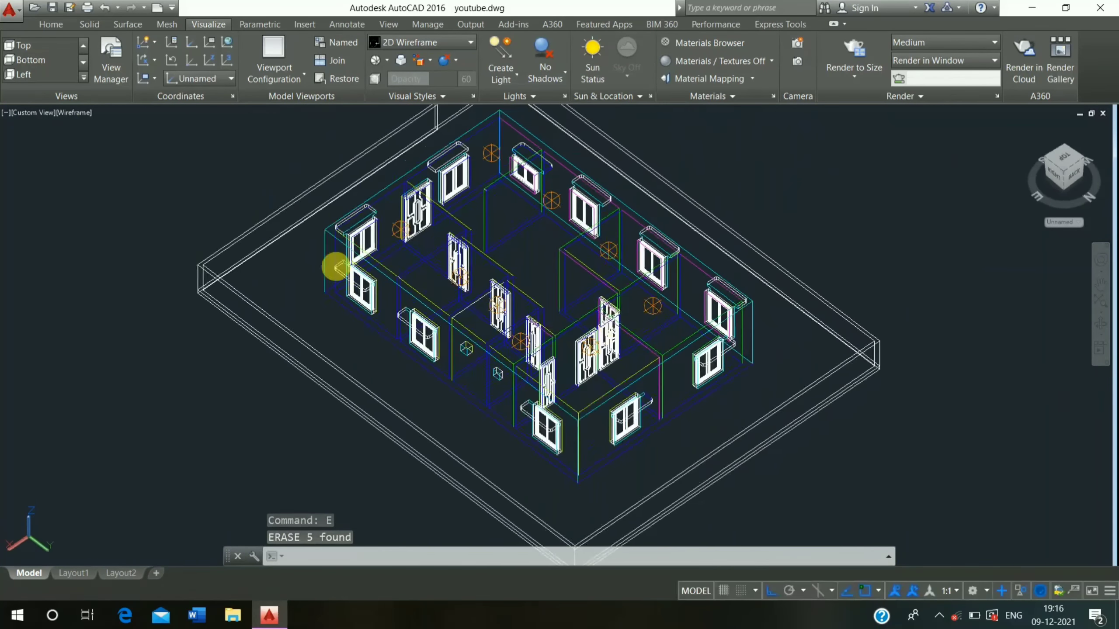
scroll(426, 156, up, 3)
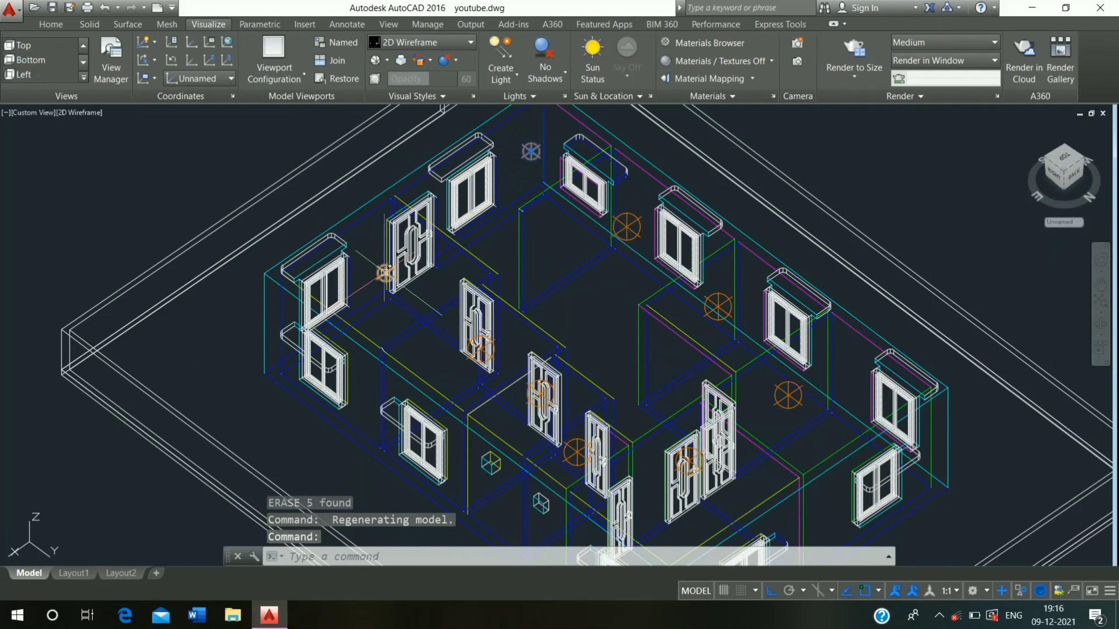
click(383, 275)
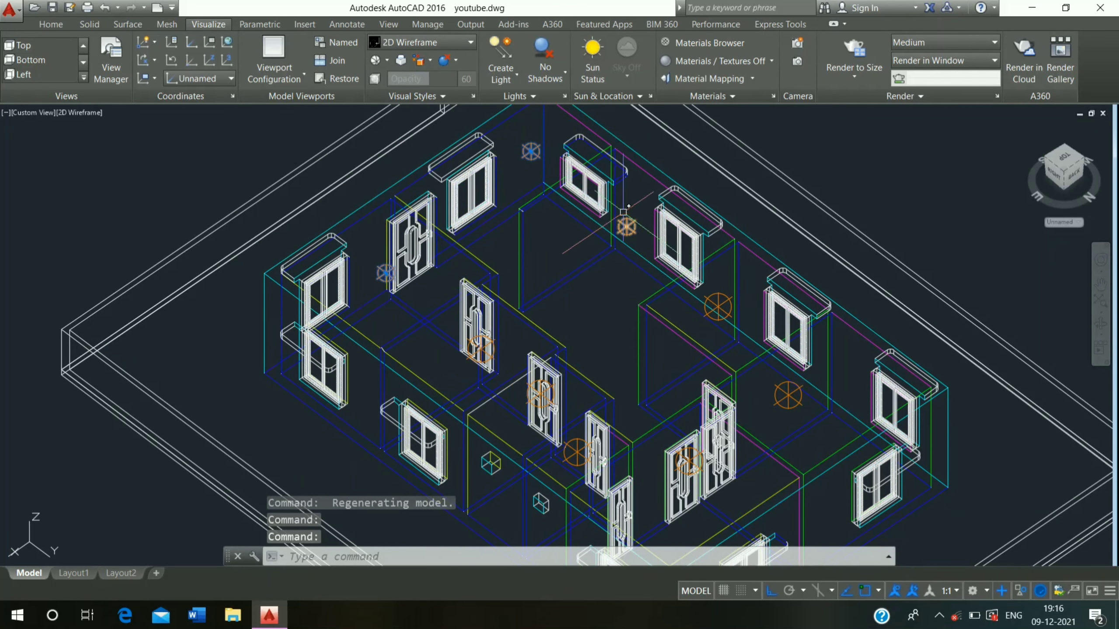
click(623, 212)
click(627, 227)
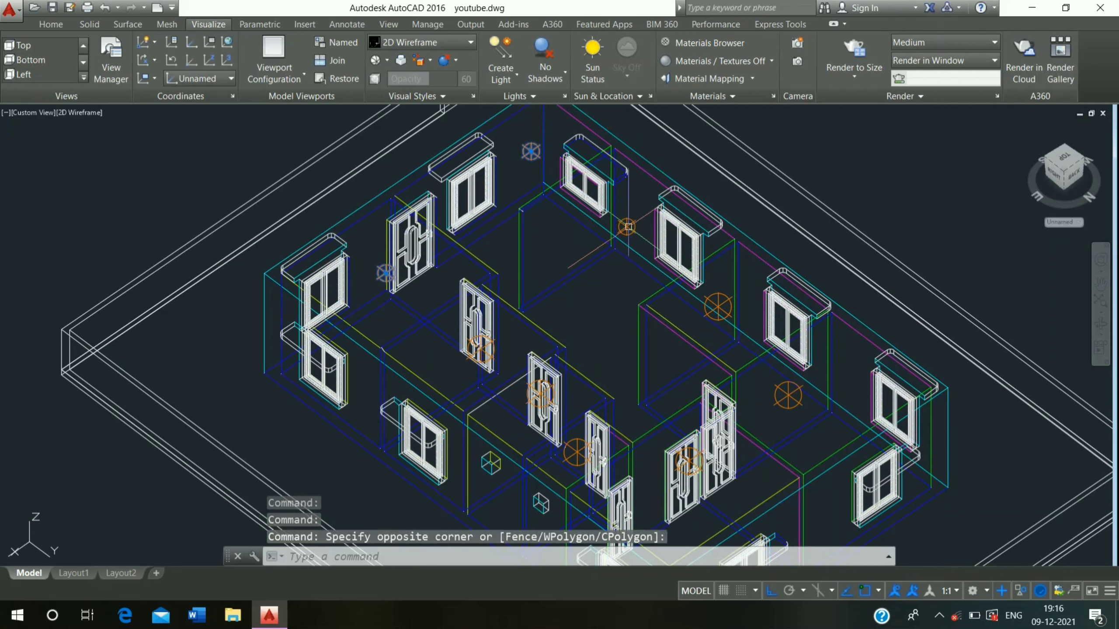
Reorient to a low side view and add the far point light to the selection
shift+middle_drag(626, 226, 617, 353)
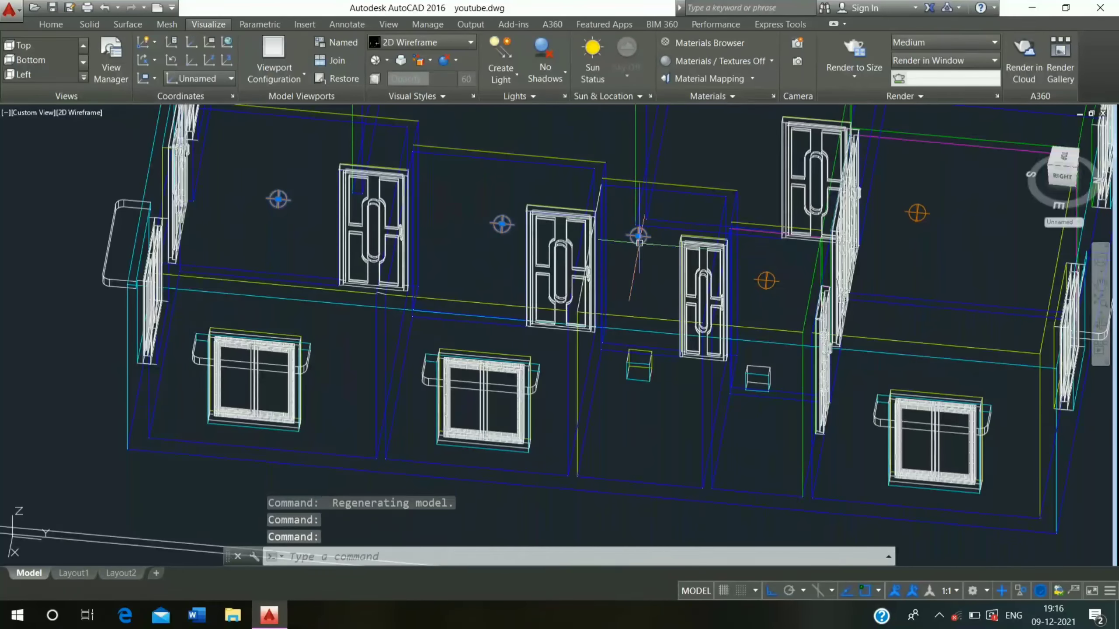
middle_drag(638, 237, 339, 218)
key(Escape)
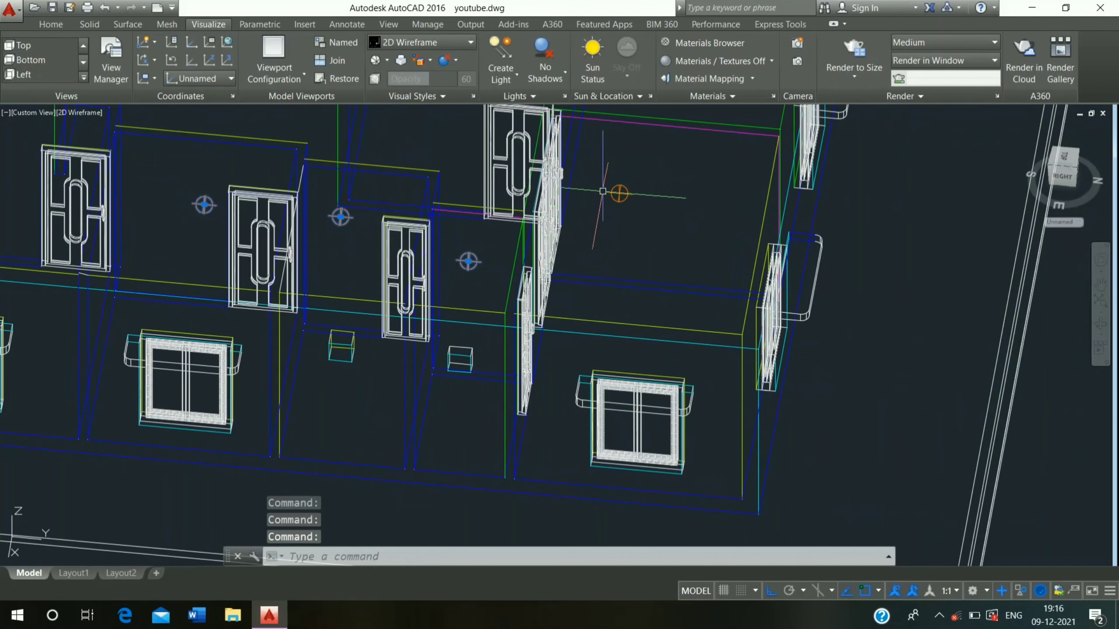
scroll(601, 194, down, 5)
scroll(549, 257, up, 1)
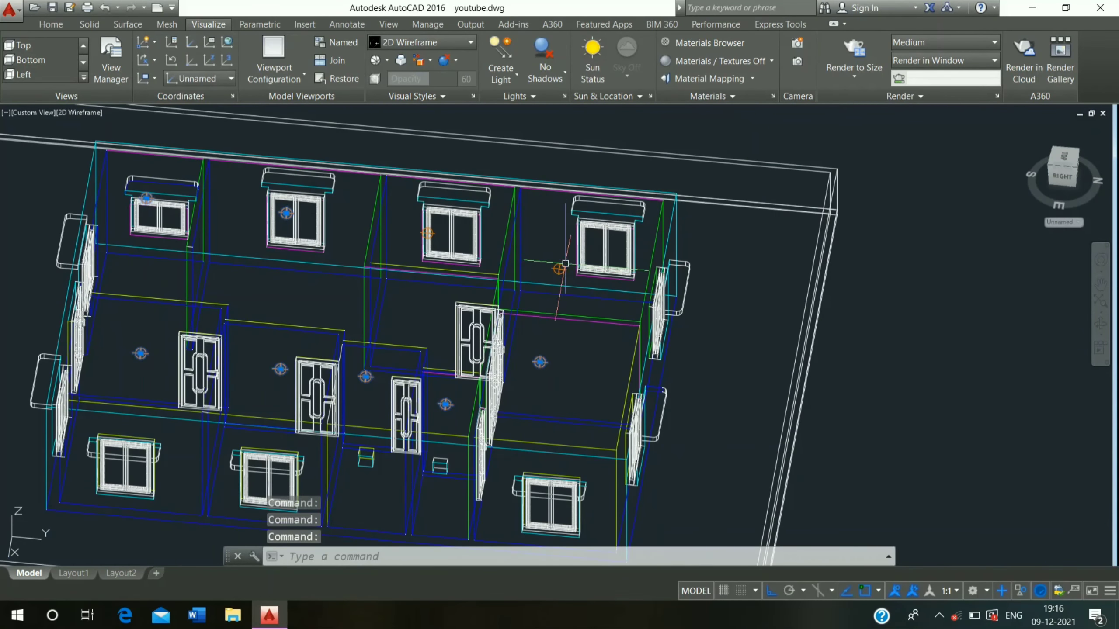
scroll(434, 226, up, 4)
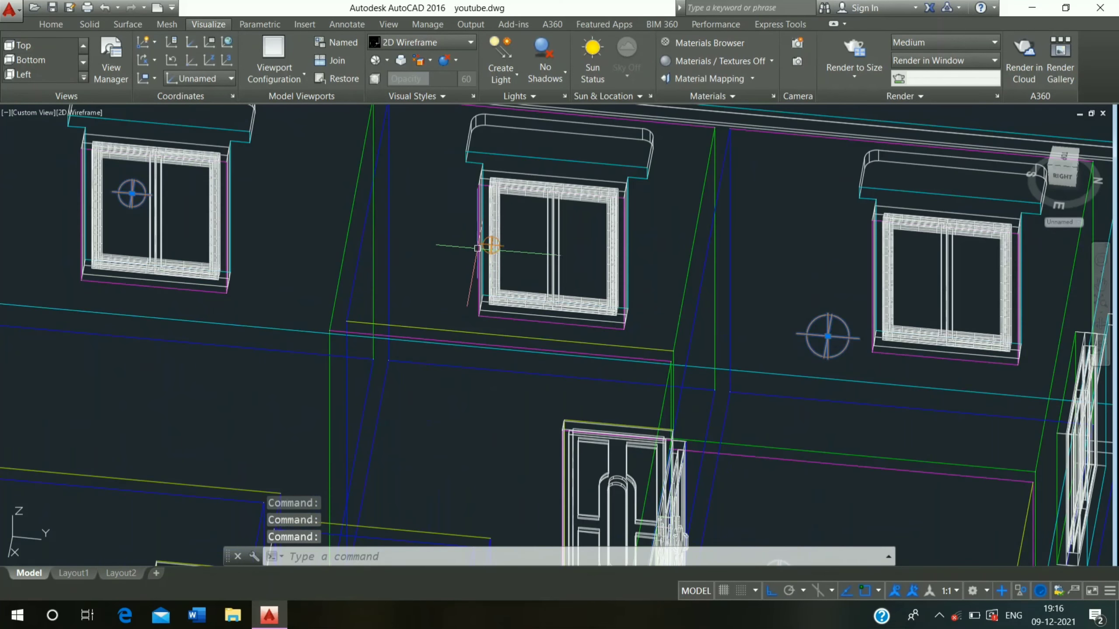
scroll(473, 249, up, 8)
scroll(484, 265, up, 1)
scroll(506, 249, up, 5)
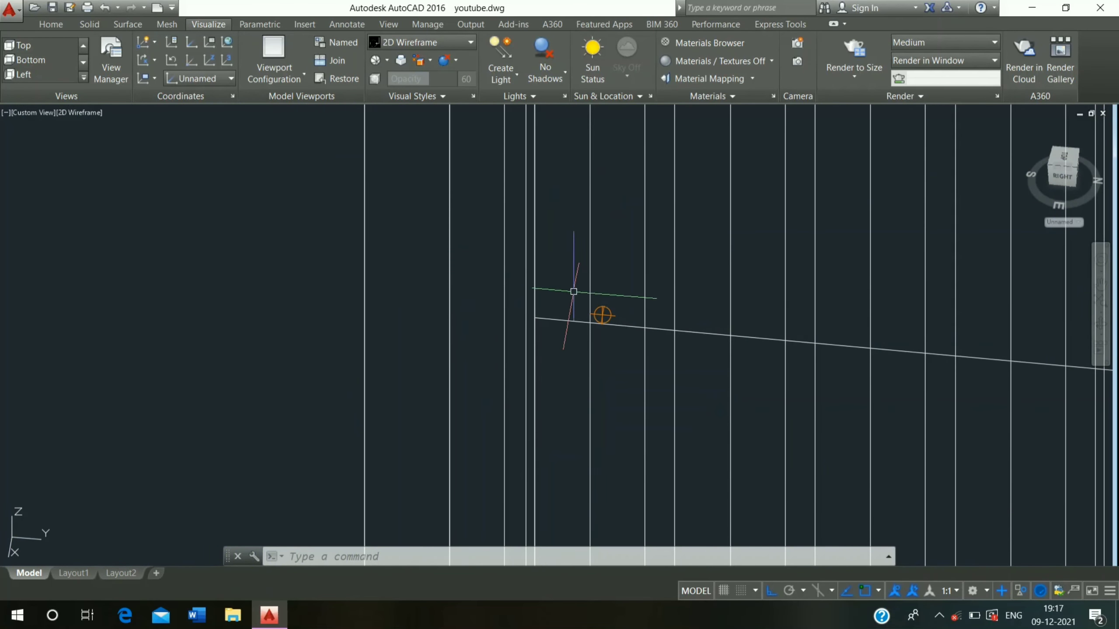
click(602, 305)
scroll(363, 220, down, 4)
scroll(370, 229, down, 3)
scroll(374, 234, down, 3)
shift+middle_drag(436, 233, 457, 191)
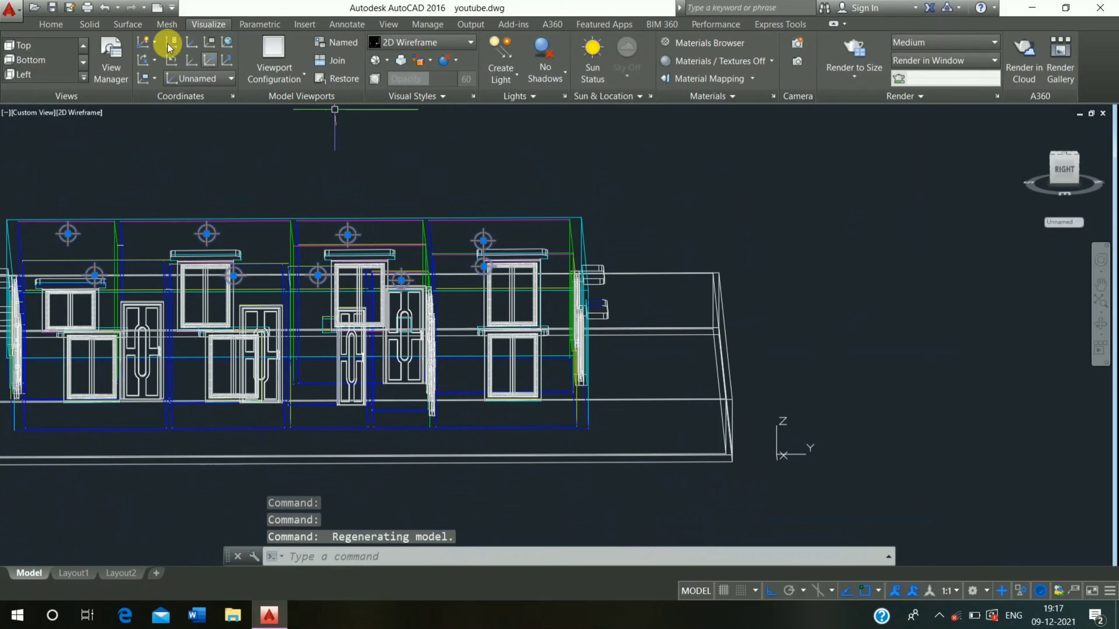
Move the selected point lights up 1'6" and return to an isometric view
click(52, 23)
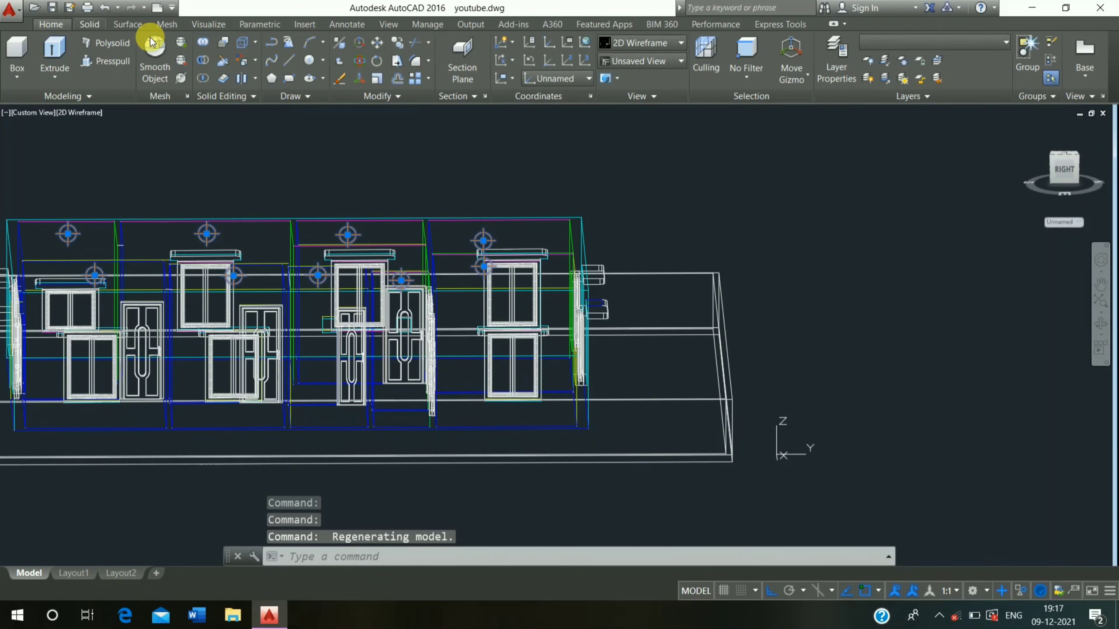
click(376, 43)
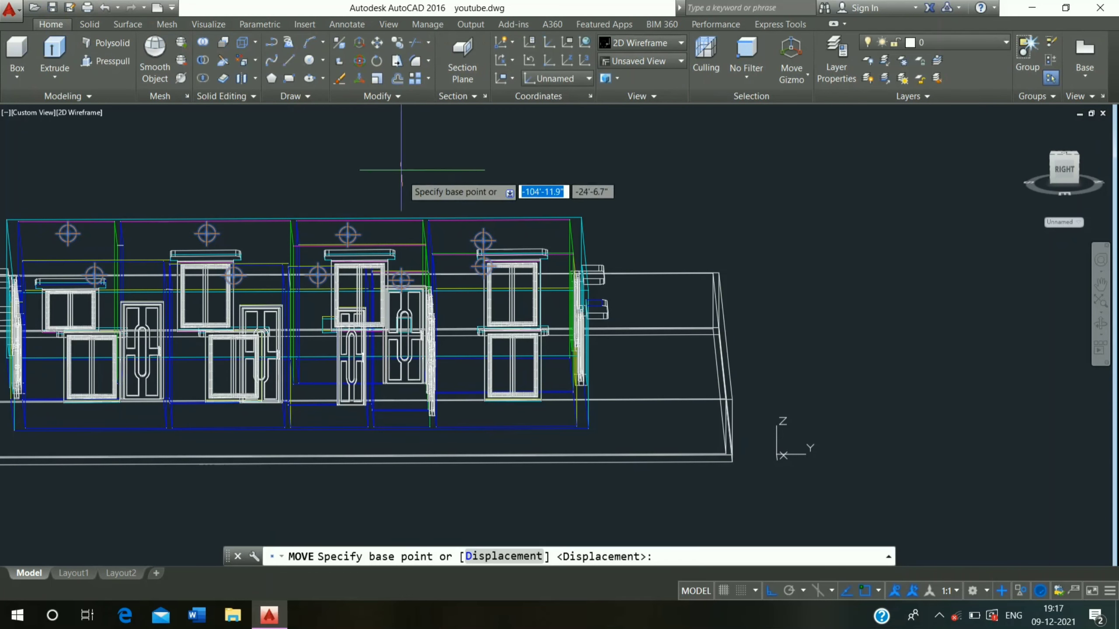
scroll(509, 284, up, 2)
scroll(559, 300, up, 2)
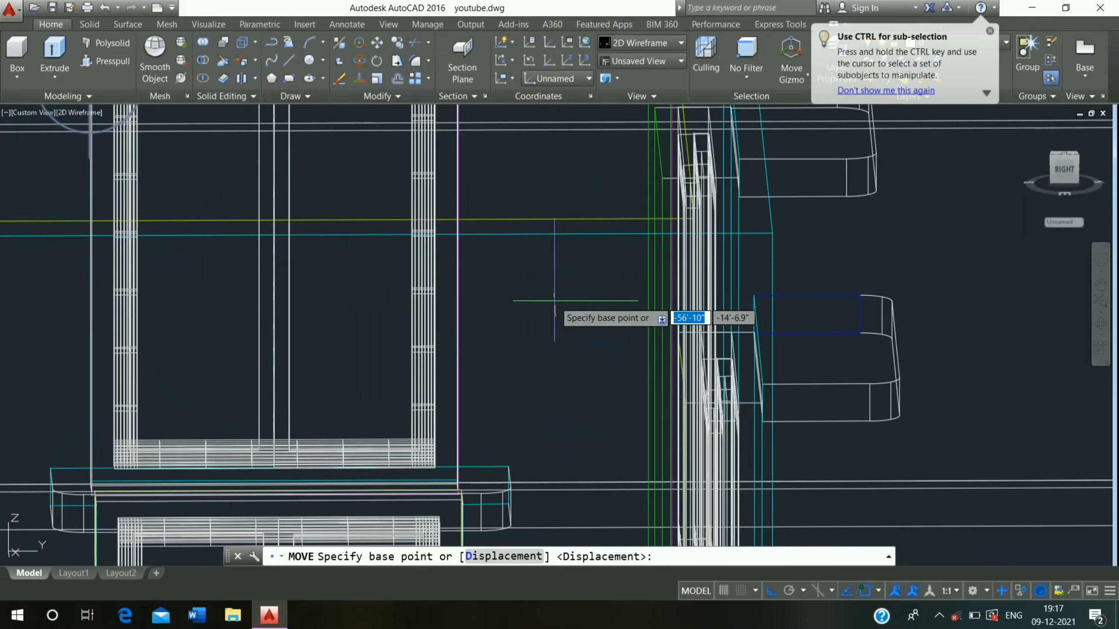
scroll(559, 300, up, 2)
scroll(423, 256, up, 1)
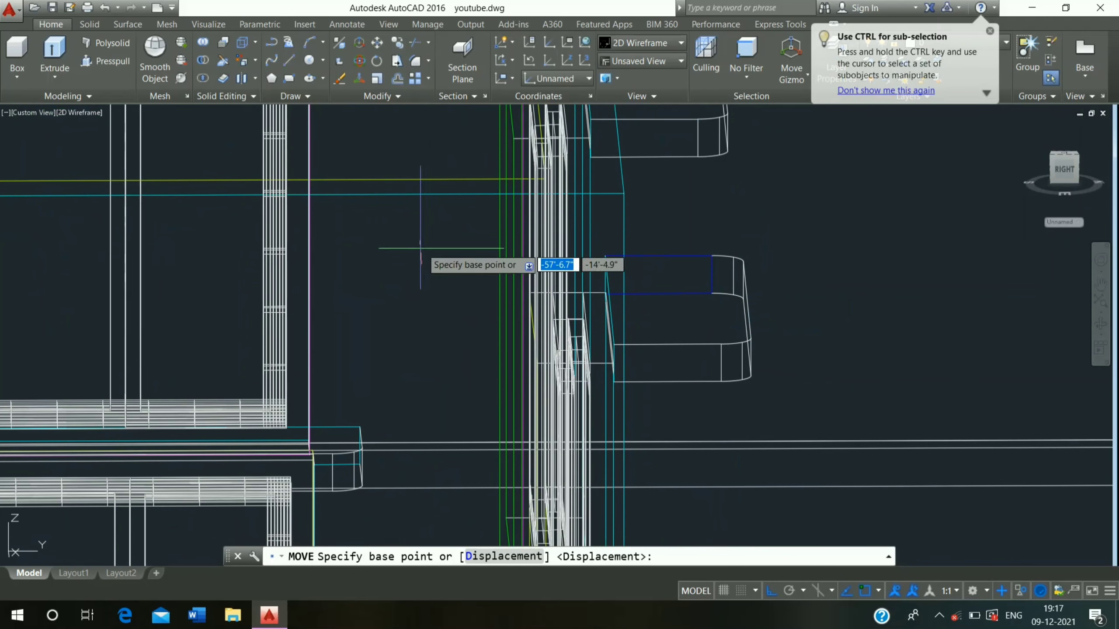
click(623, 193)
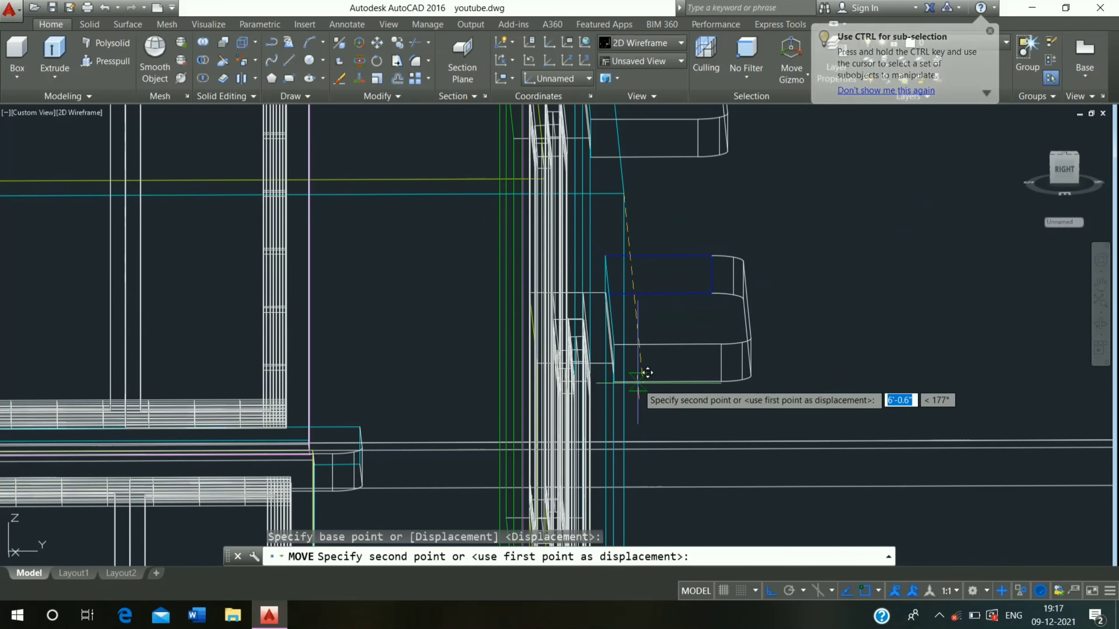
mouse_move(652, 388)
shift+middle_down()
mouse_move(664, 306)
mouse_move(650, 351)
shift+middle_up()
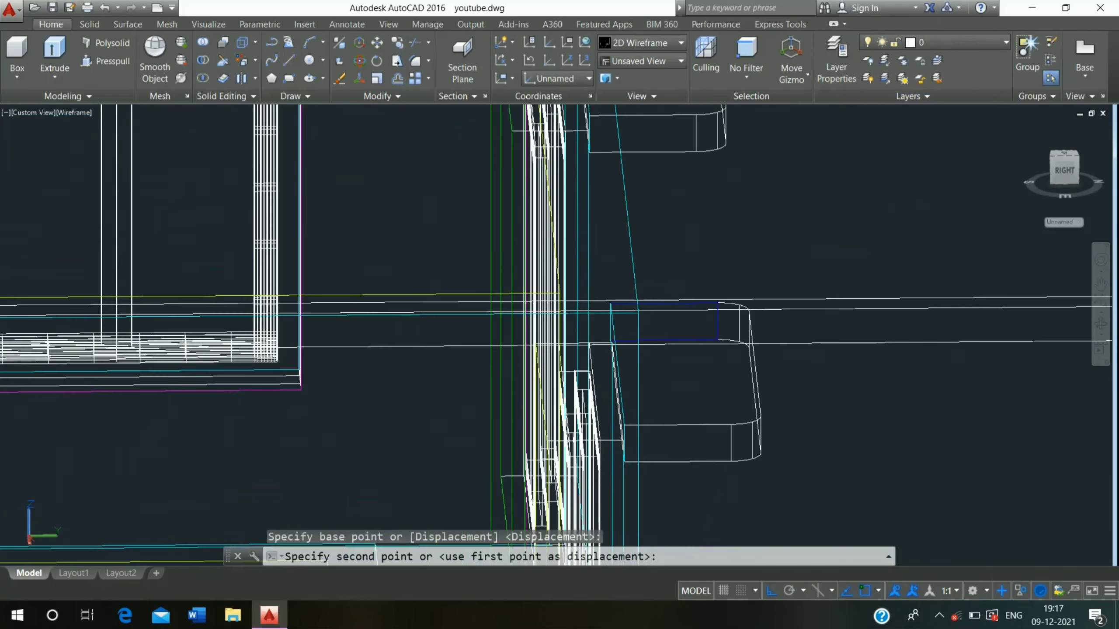
scroll(646, 397, down, 5)
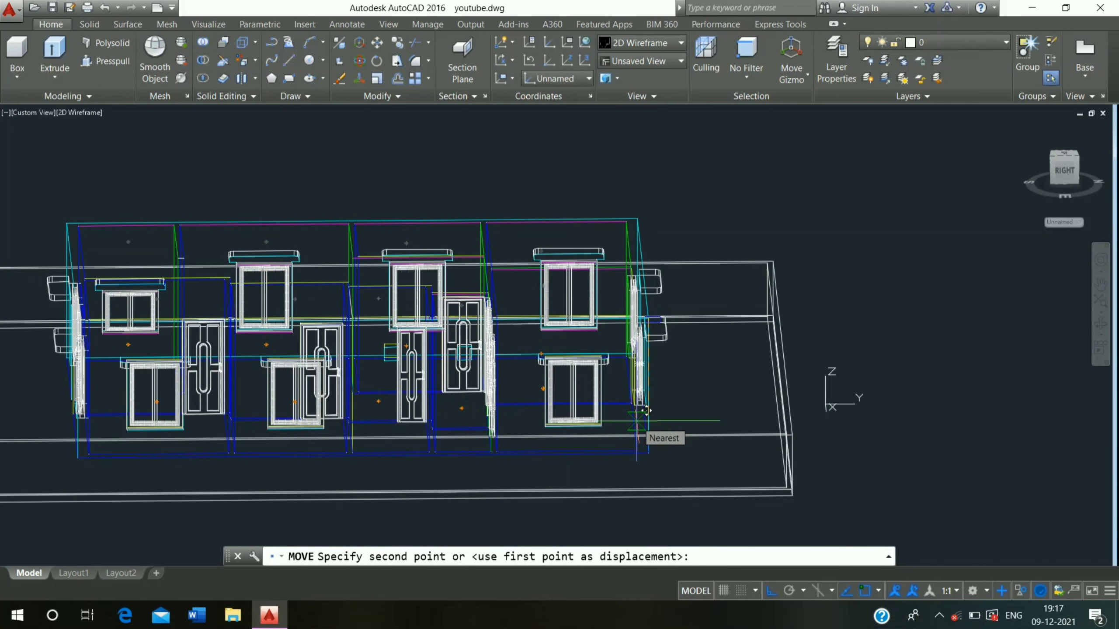
text(1)
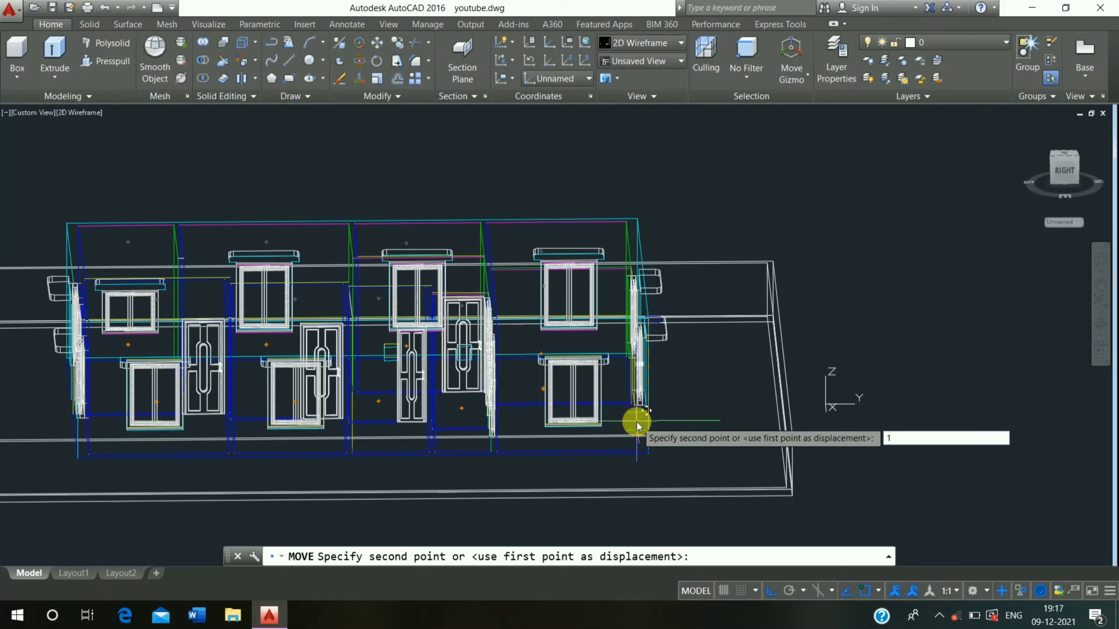
text('6")
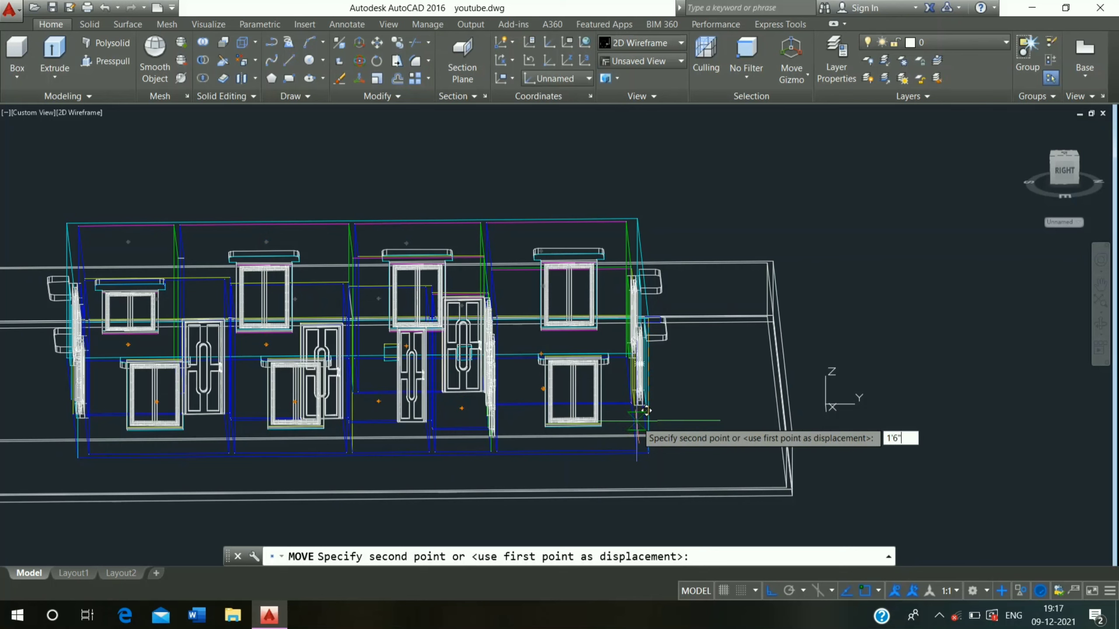
key(Return)
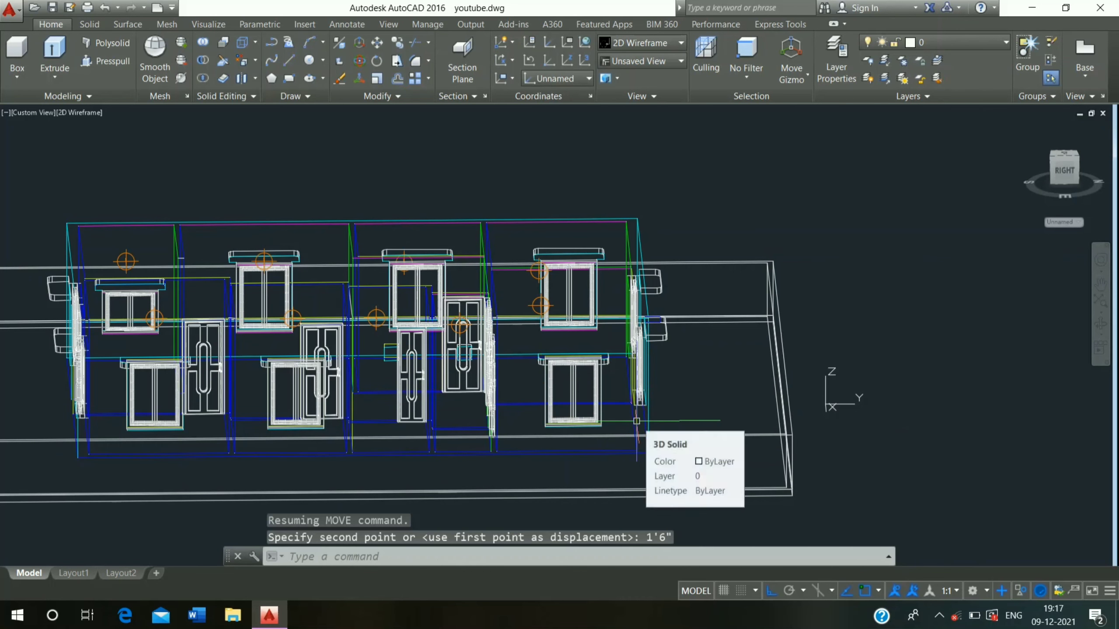
key(Escape)
key(Escape)
middle_drag(507, 344, 658, 317)
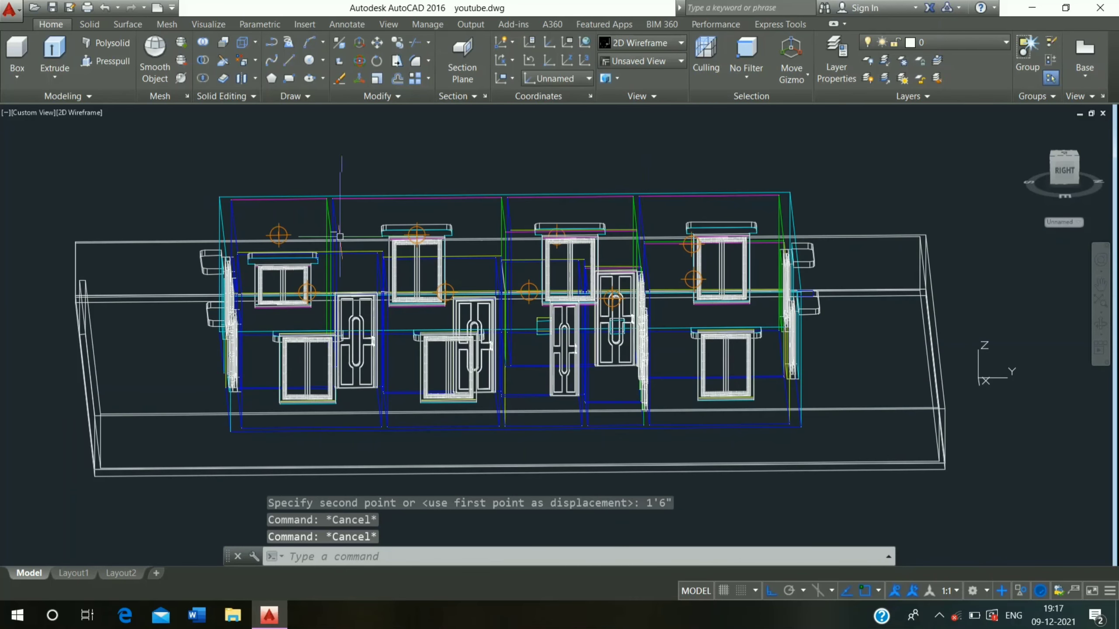
shift+middle_drag(392, 248, 441, 215)
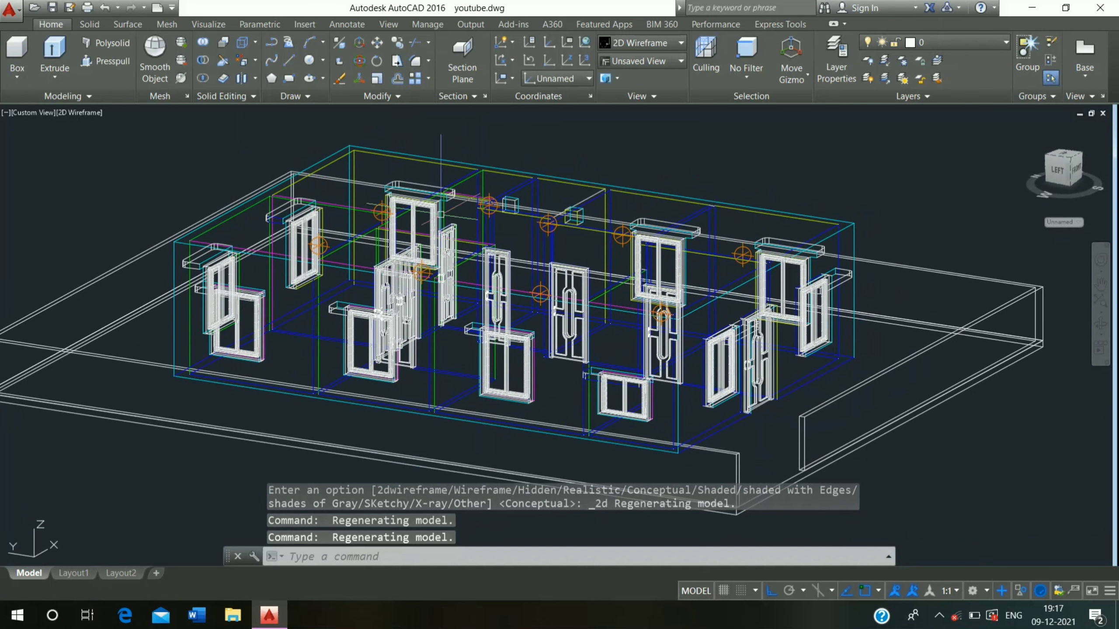
Switch the viewport to Realistic style and orbit to inspect the lit, coloured rooms
click(87, 113)
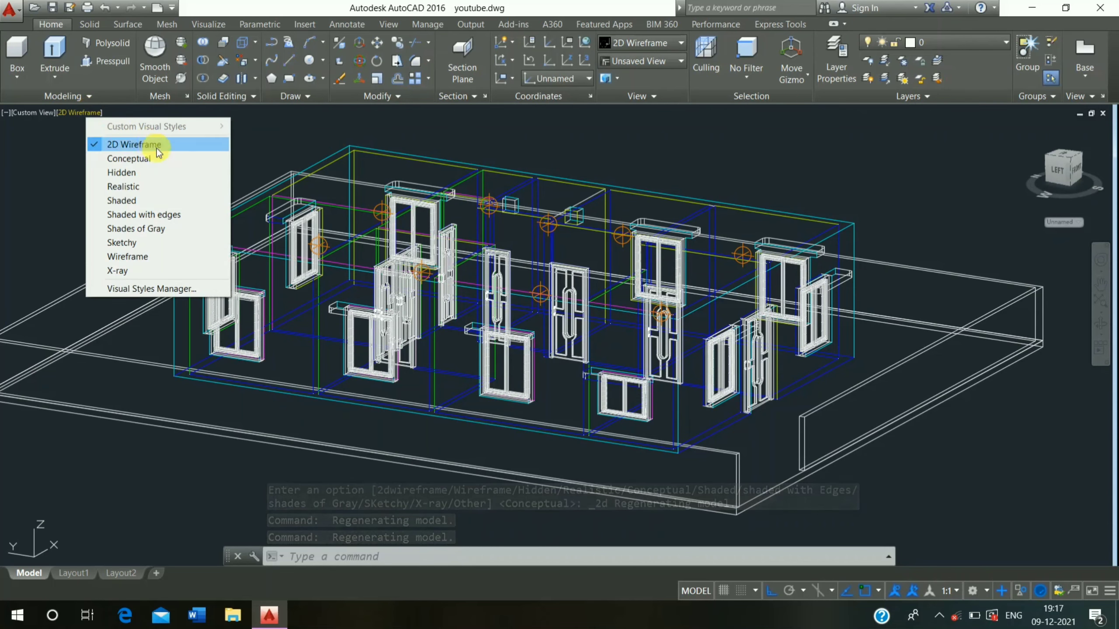
click(161, 181)
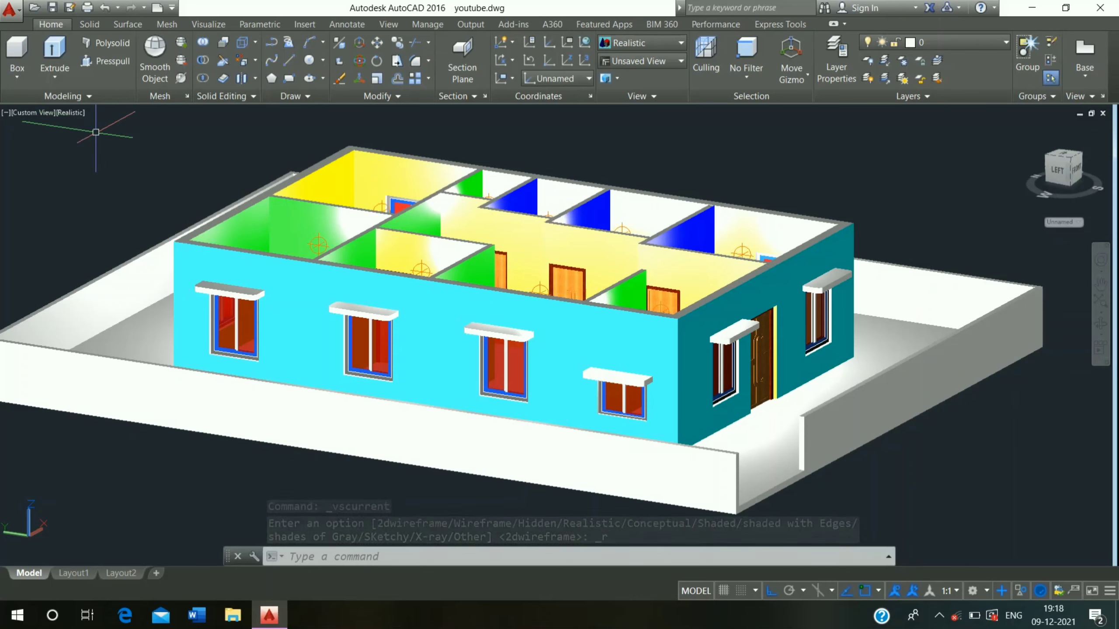
mouse_move(112, 169)
shift+middle_down()
mouse_move(915, 224)
mouse_move(382, 176)
mouse_move(125, 179)
shift+middle_up()
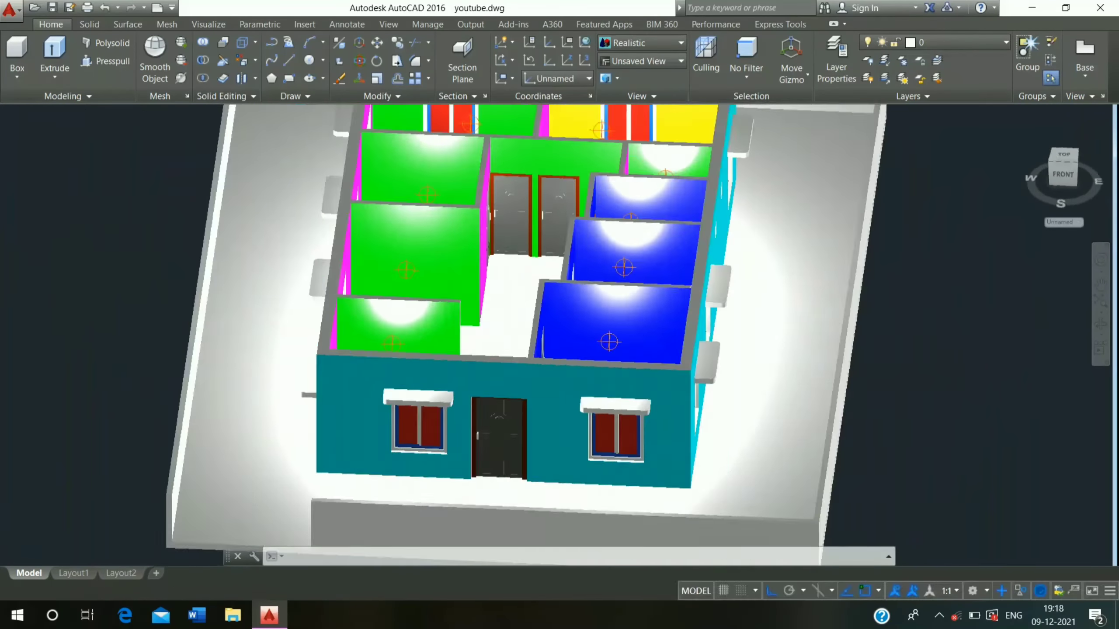
mouse_move(1093, 348)
shift+middle_down()
mouse_move(1105, 384)
mouse_move(1112, 328)
shift+middle_up()
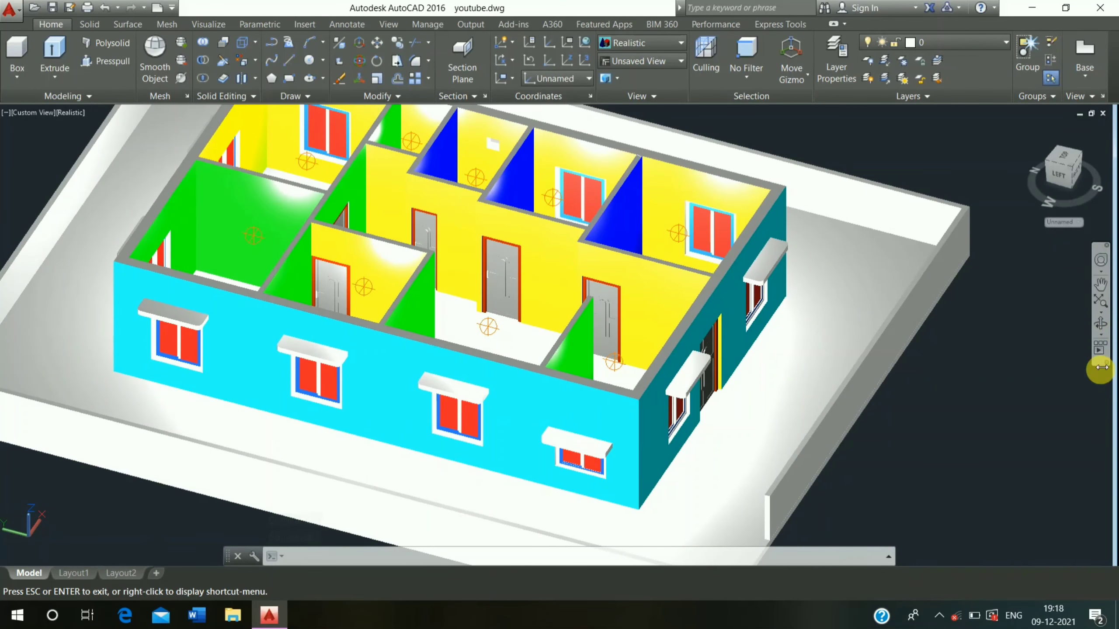
key(Escape)
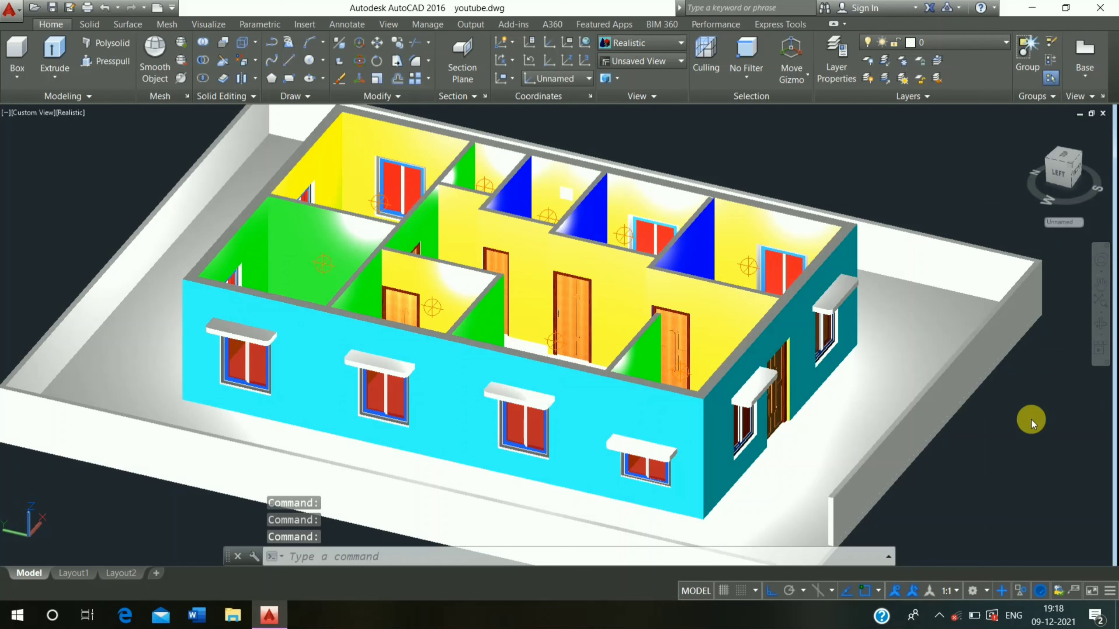